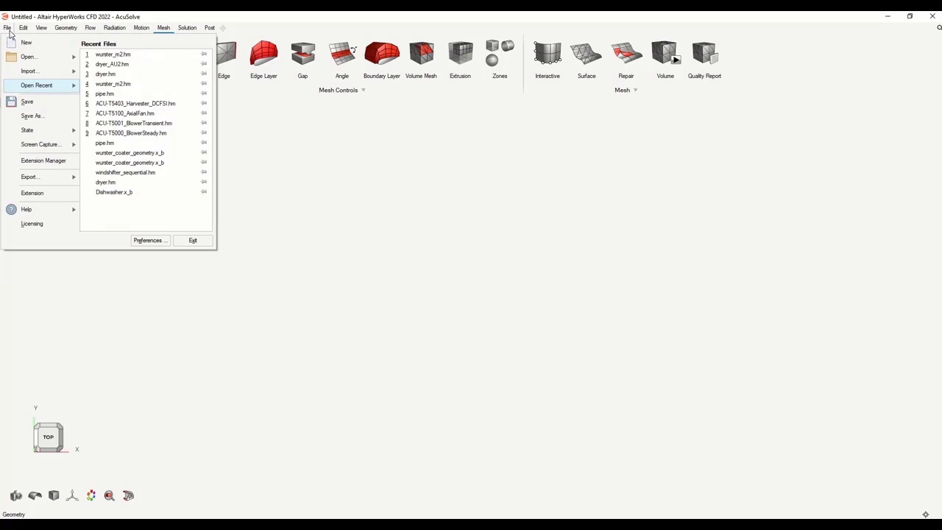
Import wurster_coater_geometry.x_b and validate it for surface and solid errors
mouse_move(44, 70)
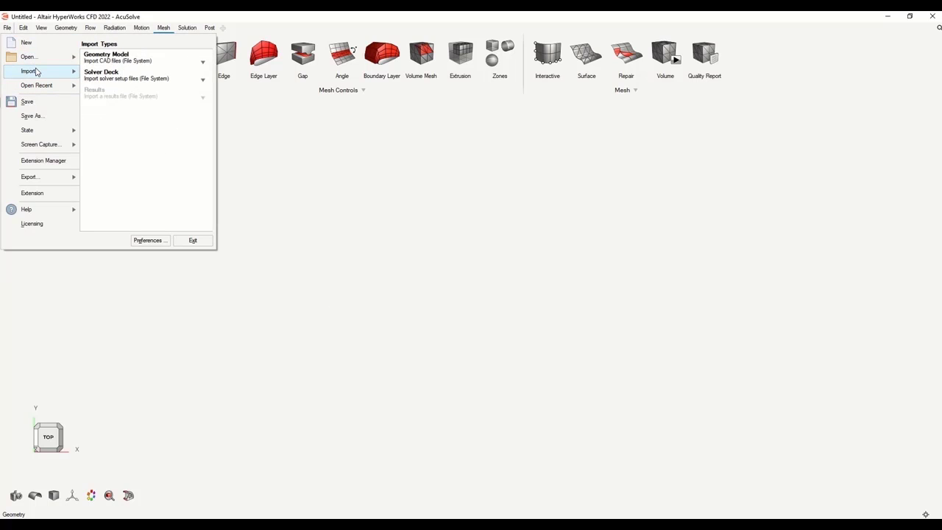
left_click(109, 59)
left_click(373, 246)
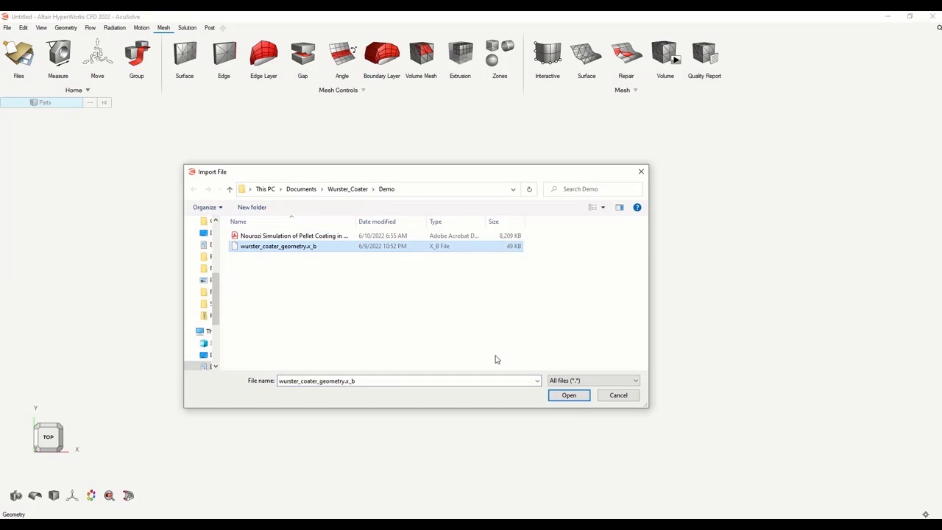
left_click(567, 395)
left_click(544, 370)
left_click(66, 31)
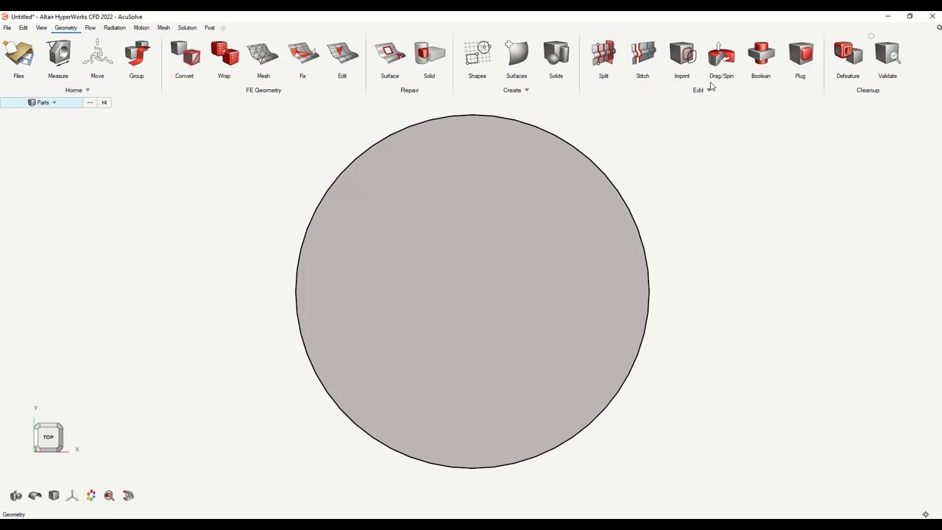
left_click(887, 53)
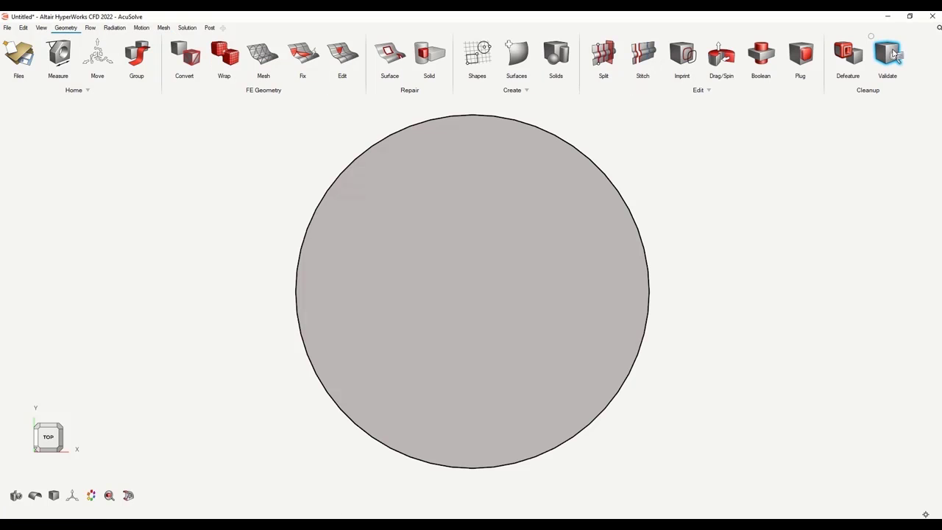
Save the model as wurster_coater.hm
left_click(8, 28)
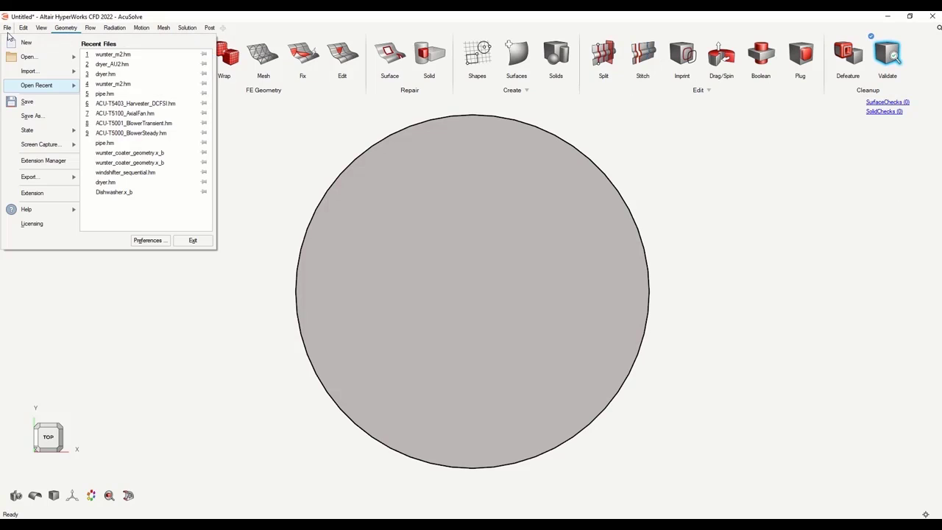
left_click(38, 120)
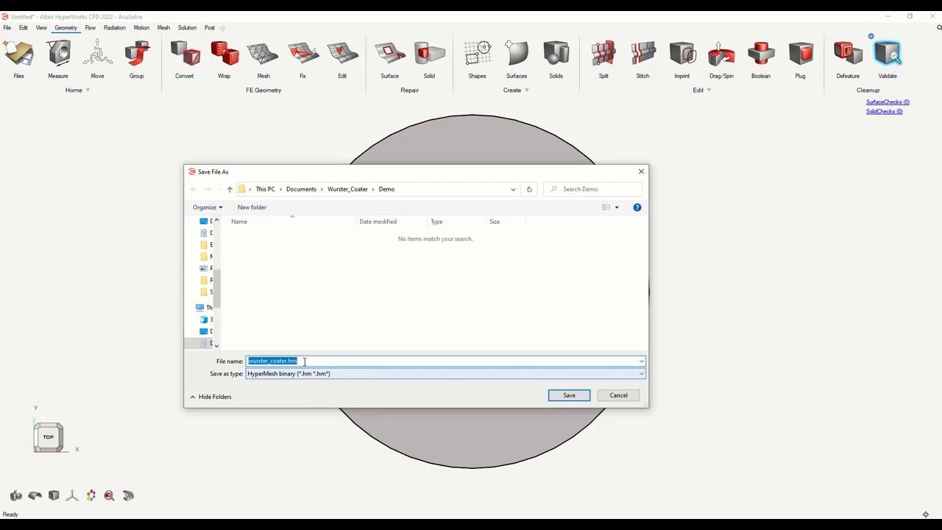
left_click(304, 361)
key("BackSpace")
left_click(367, 389)
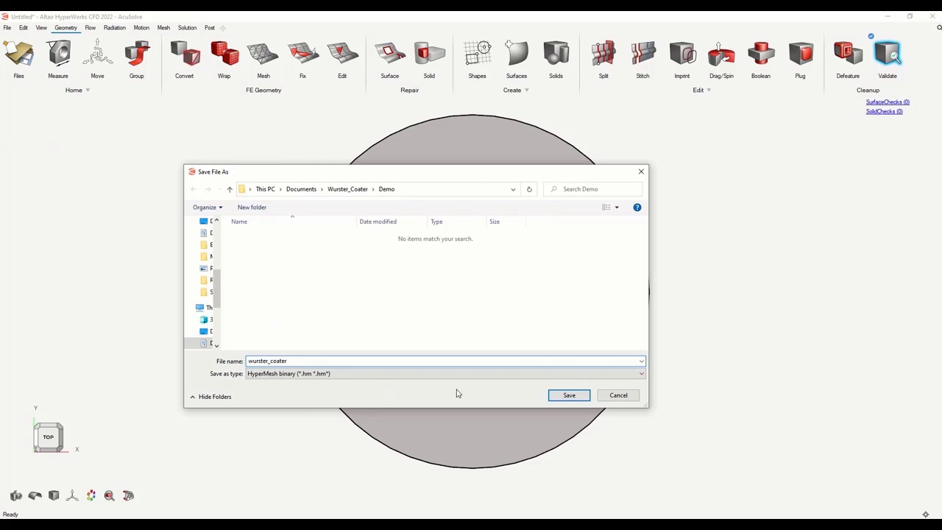
left_click(579, 399)
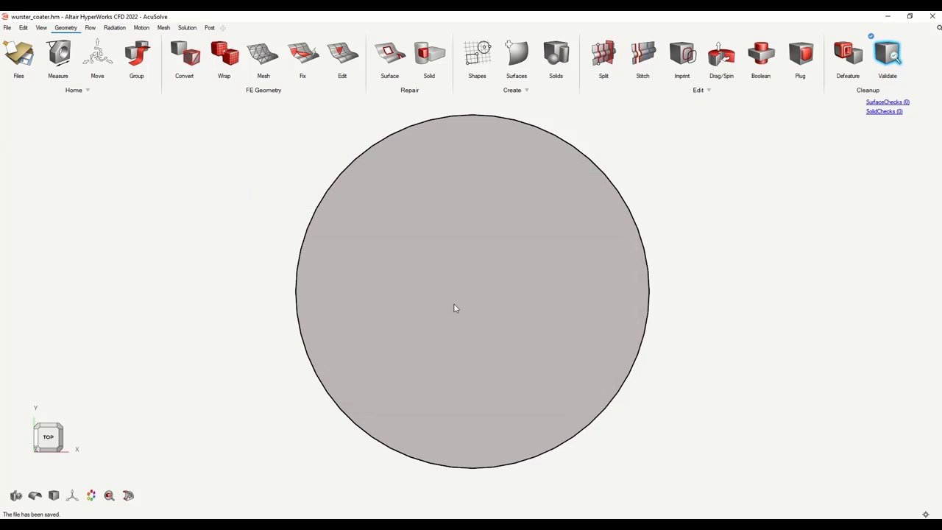
Orbit the coater into an oblique view and switch the flow physics to Multiphase
scroll(661, 407, "down", 3)
middle_click_drag(662, 408, 446, 324)
scroll(381, 375, "down", 3)
middle_click_drag(382, 375, 637, 340)
scroll(636, 339, "up", 3)
right_click_drag(571, 393, 603, 322)
left_click(91, 29)
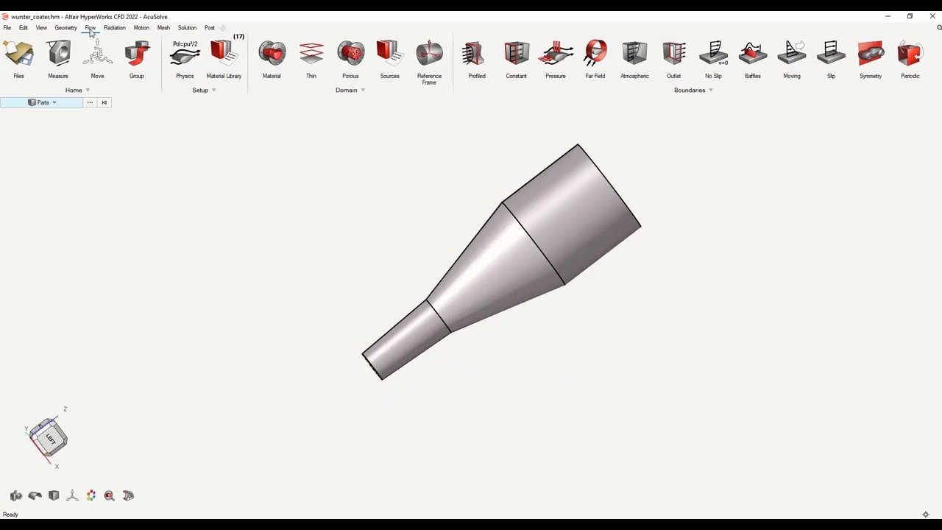
left_click(178, 67)
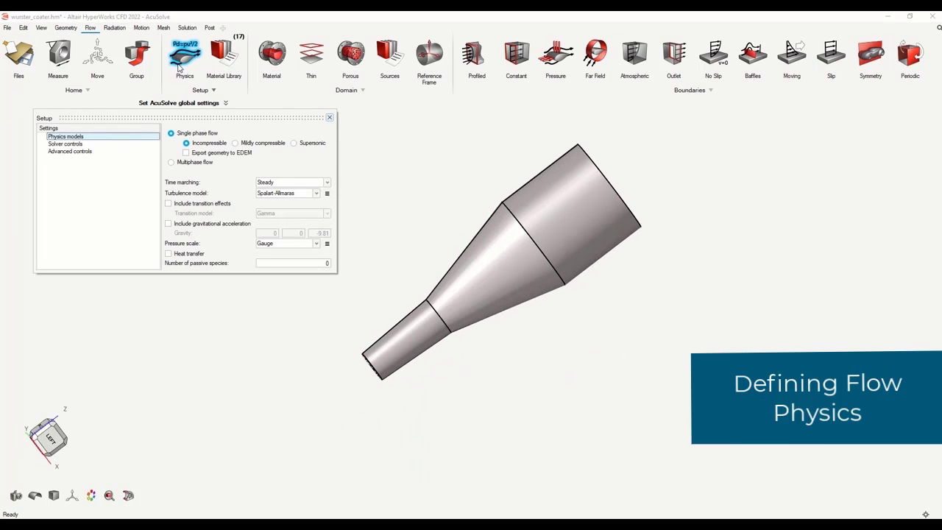
left_click(193, 162)
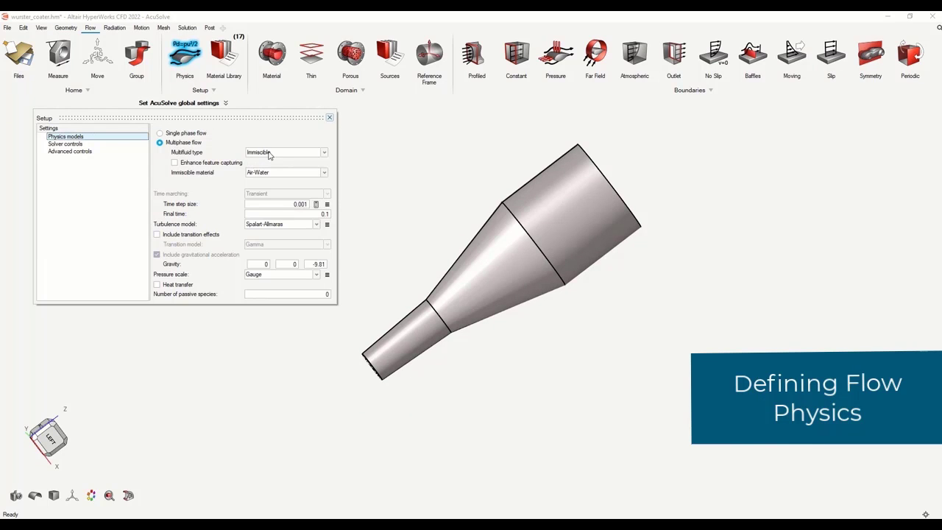
Set Multifluid type to Bidirectional EDEM Coupling and bring up the Material Library
left_click(306, 154)
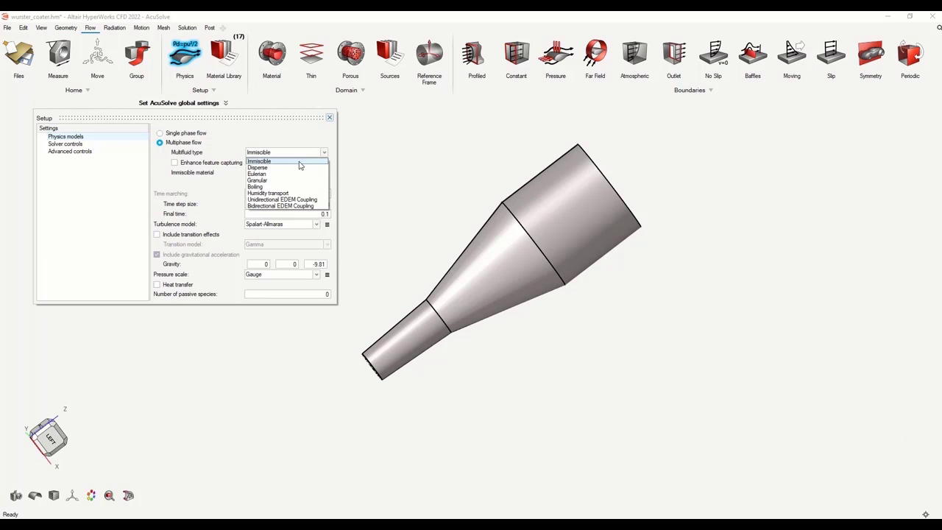
left_click(278, 206)
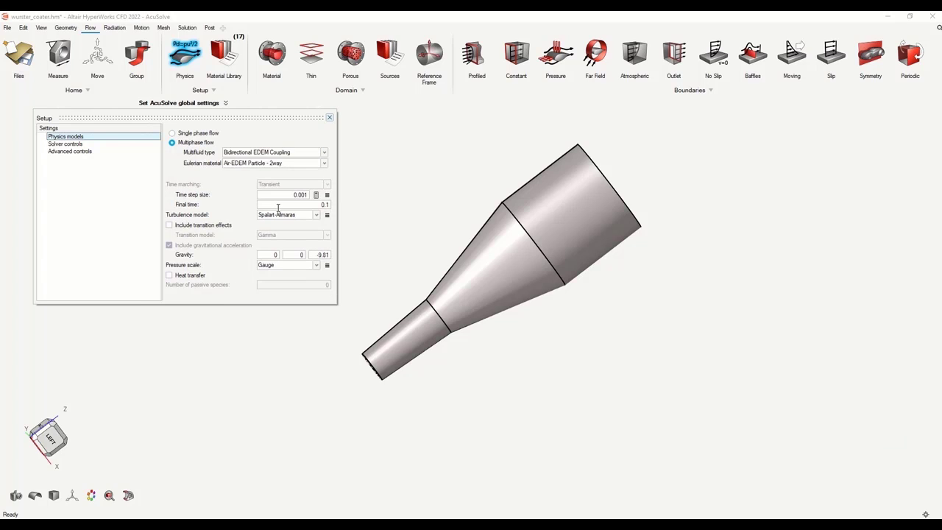
left_click(323, 163)
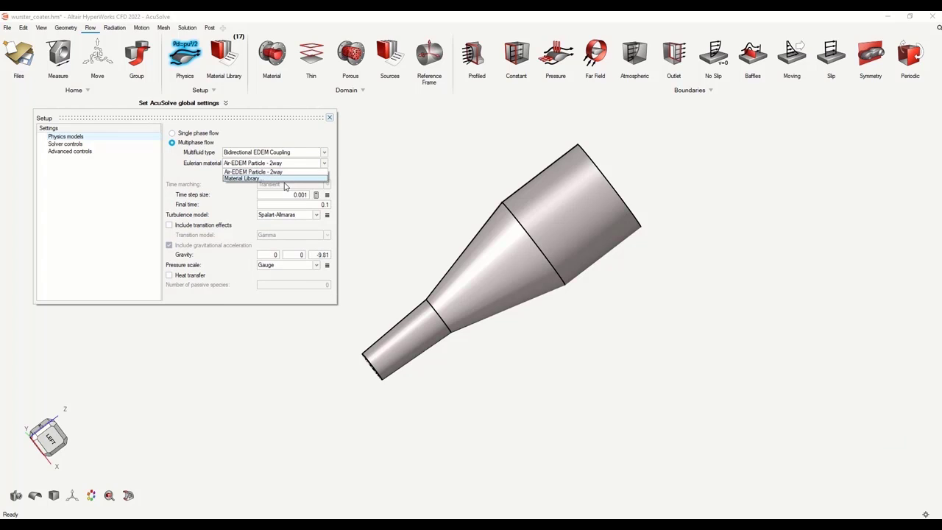
left_click(284, 179)
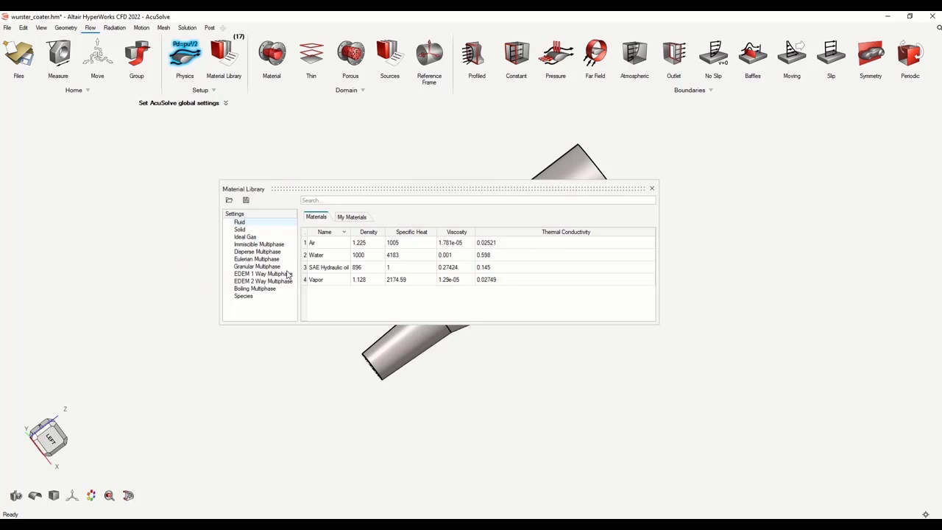
Add a new EDEM 2 Way Multiphase material in My Materials named Air Particle
left_click(288, 282)
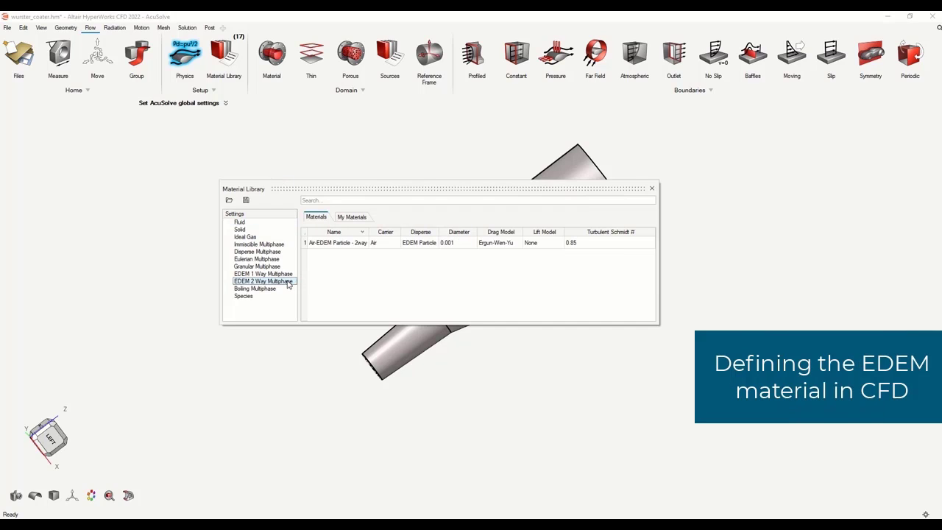
left_click(346, 219)
left_click(231, 200)
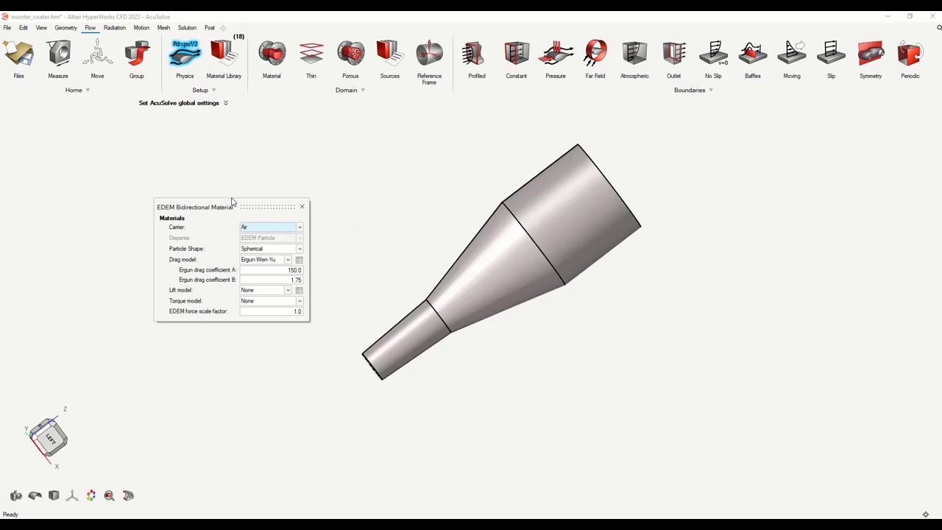
double_click(242, 206)
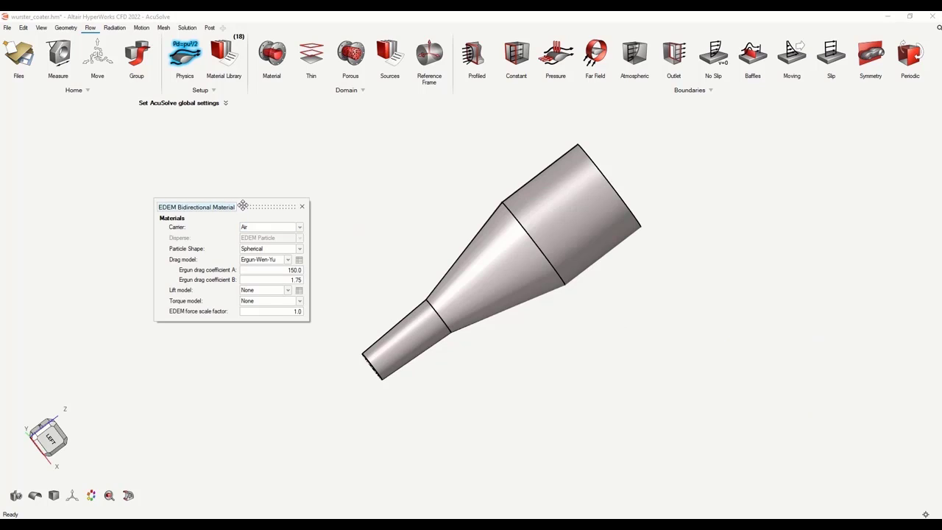
type("Air Particle")
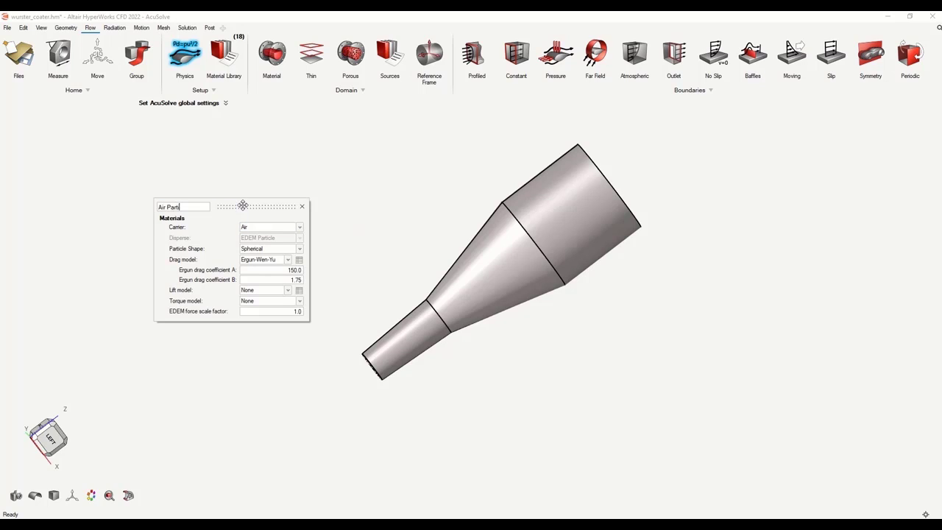
Give Air Particle Saffman-Magnus lift and Rotational Torque models, then close the dialogs
left_click(286, 293)
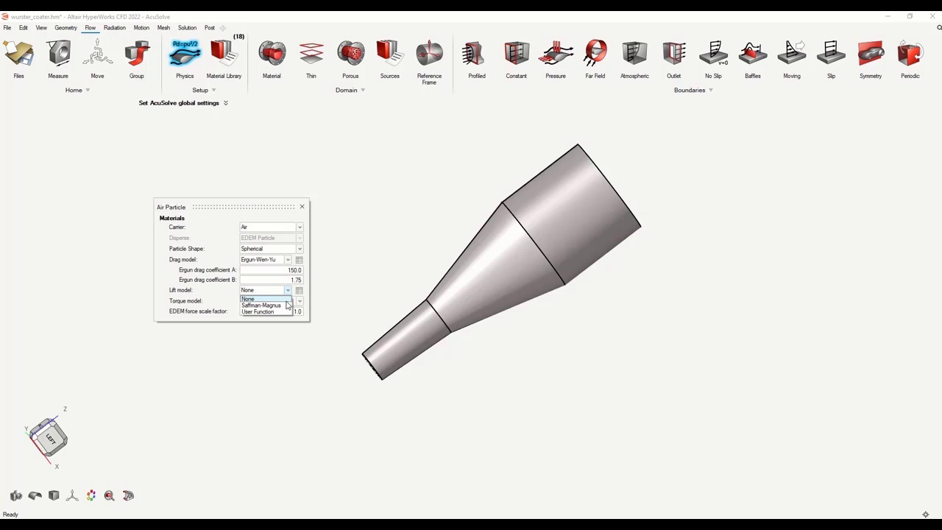
left_click(286, 305)
left_click(297, 322)
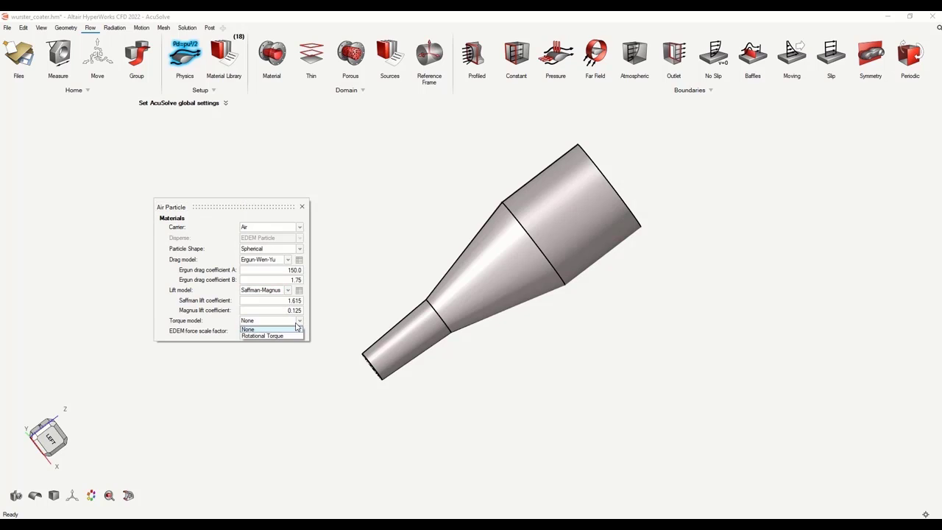
left_click(293, 335)
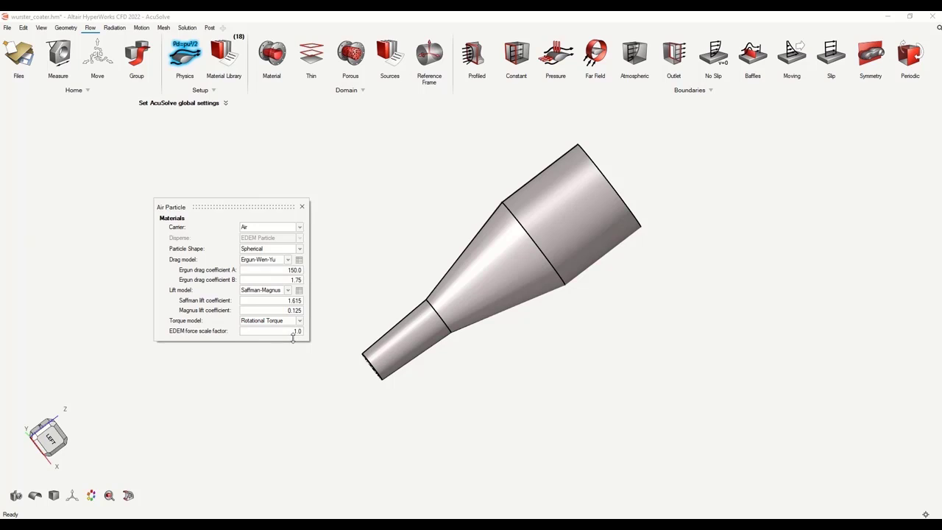
left_click(301, 207)
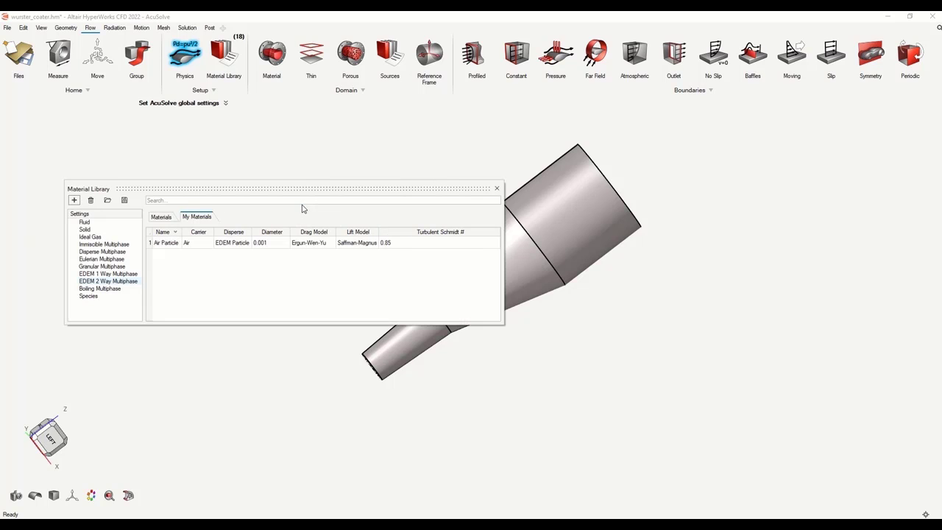
left_click(497, 188)
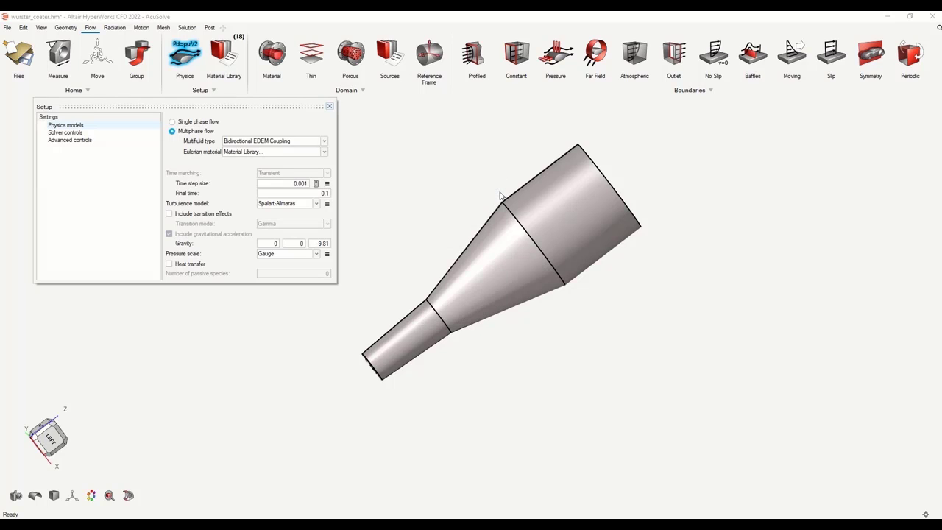
Use Air Particle as the Eulerian material with a 5e-4 time step and final time 20
left_click(323, 151)
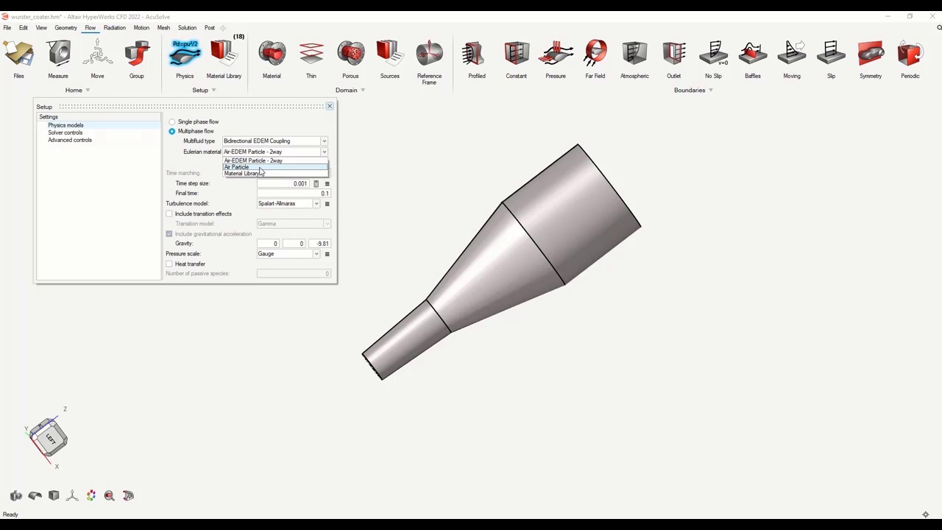
left_click(259, 171)
double_click(305, 183)
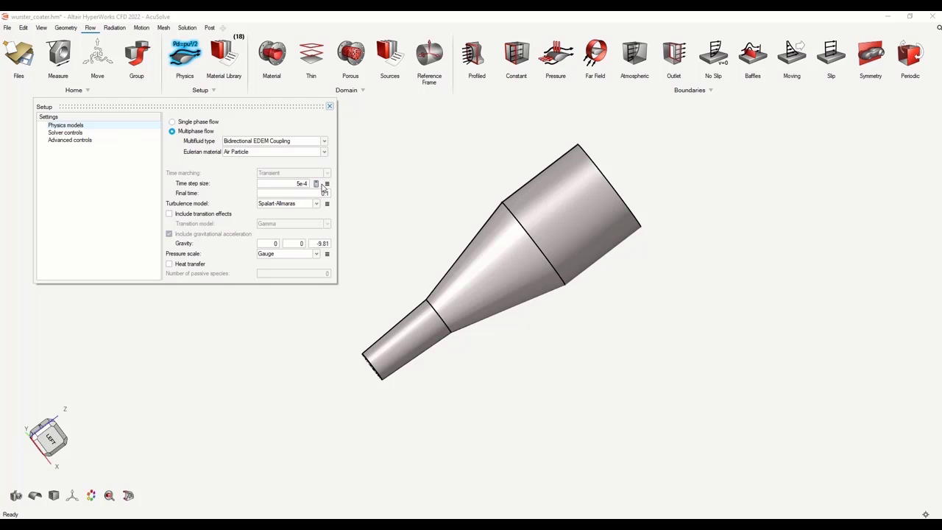
left_click_drag(320, 196, 333, 203)
Set Maximum stagger iterations to 4 in Solver controls and save the model
left_click(85, 134)
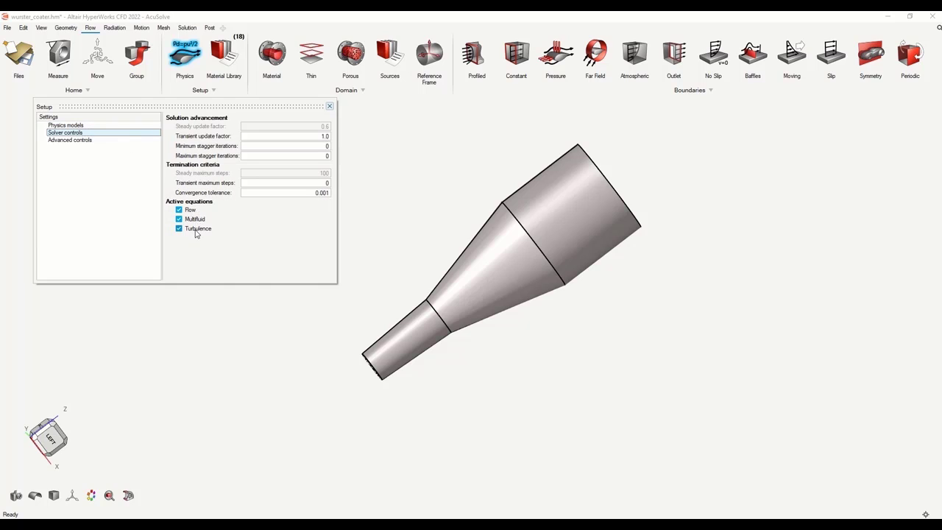
left_click(326, 147)
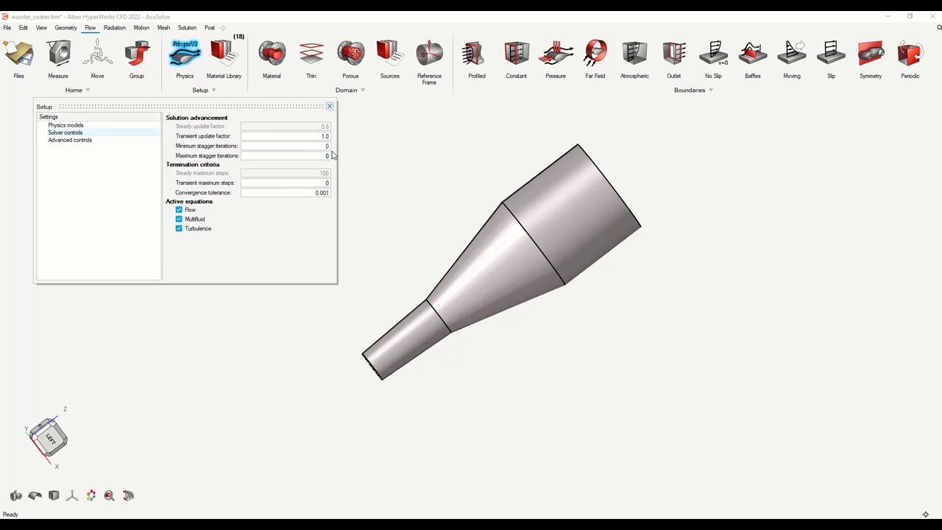
left_click(329, 108)
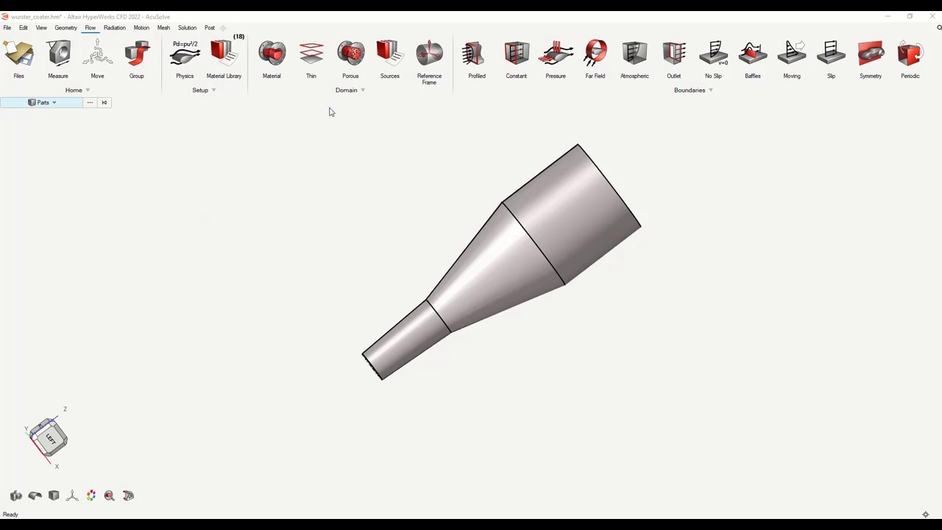
left_click(30, 66)
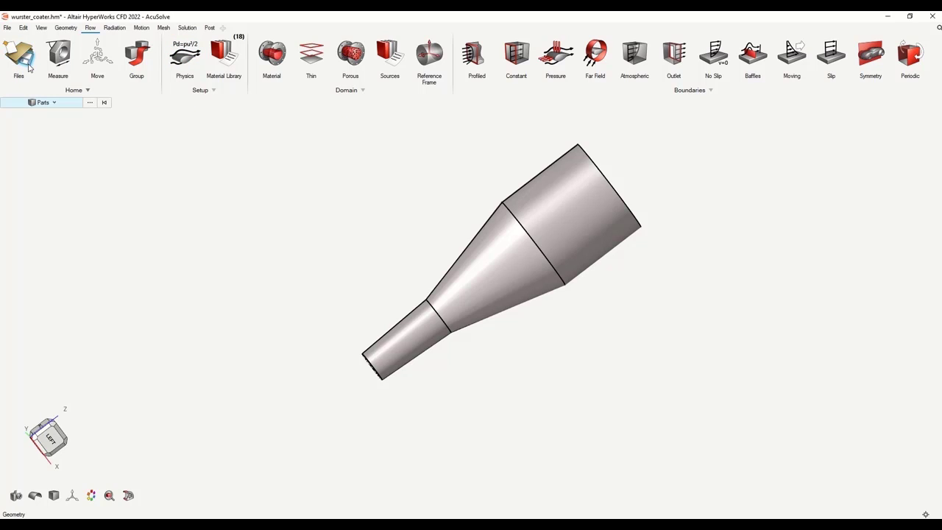
Assign Air Particle to the coater solid and turn the view toward its small end
left_click(272, 57)
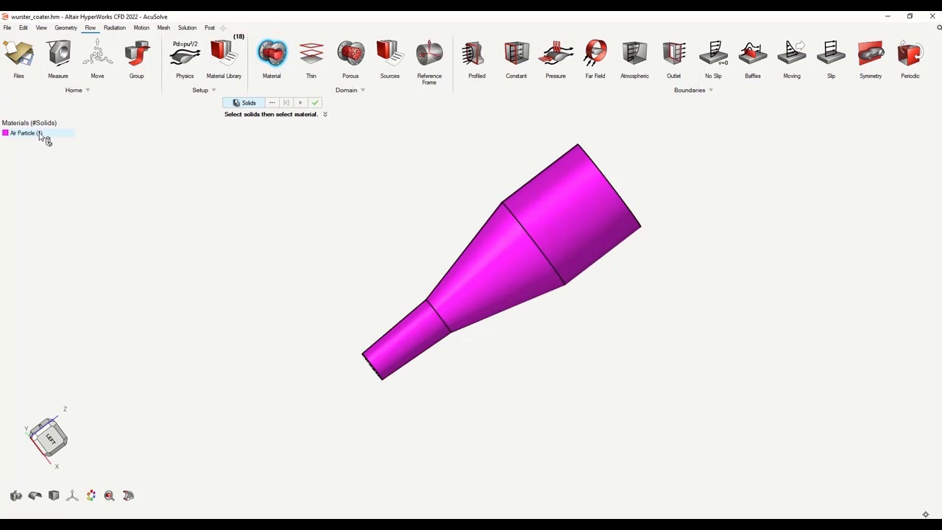
left_click(318, 104)
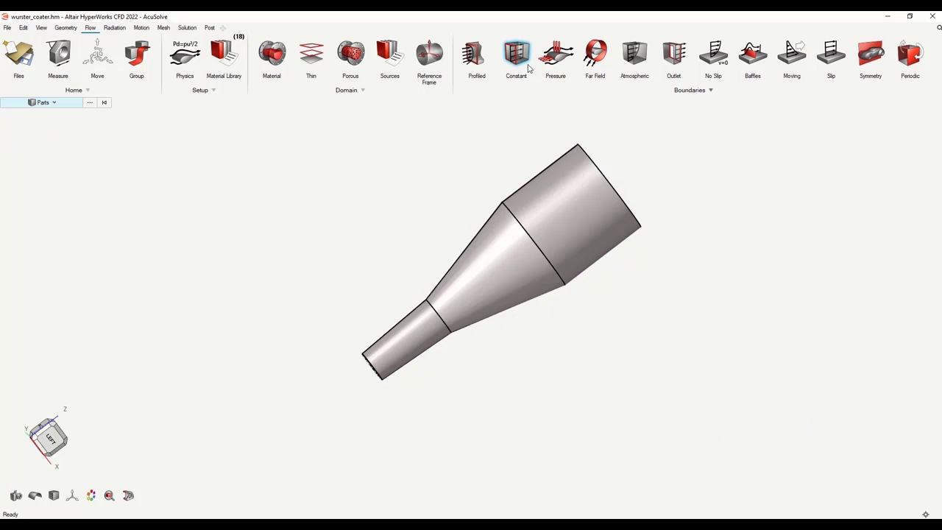
middle_click_drag(455, 360, 437, 326)
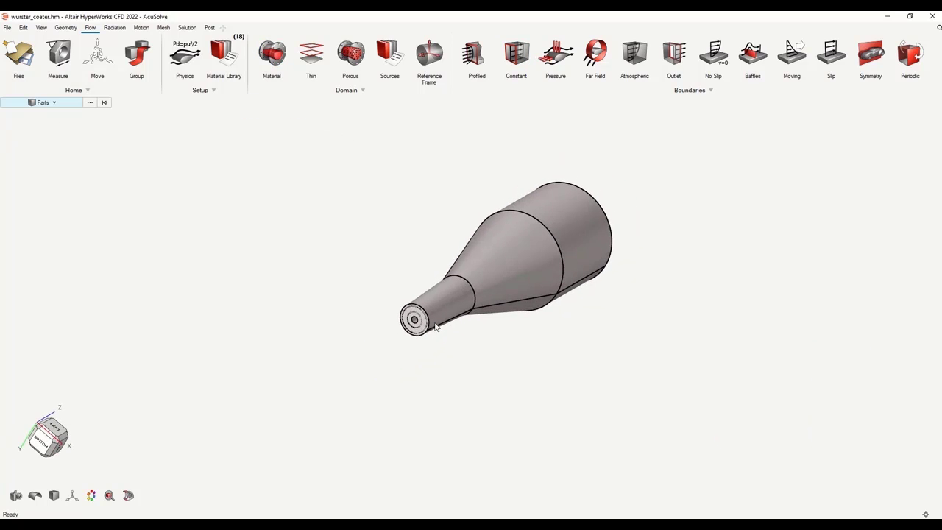
scroll(426, 325, "up", 5)
Make the central end face a Normal-velocity constant inlet named in_central
left_click(516, 53)
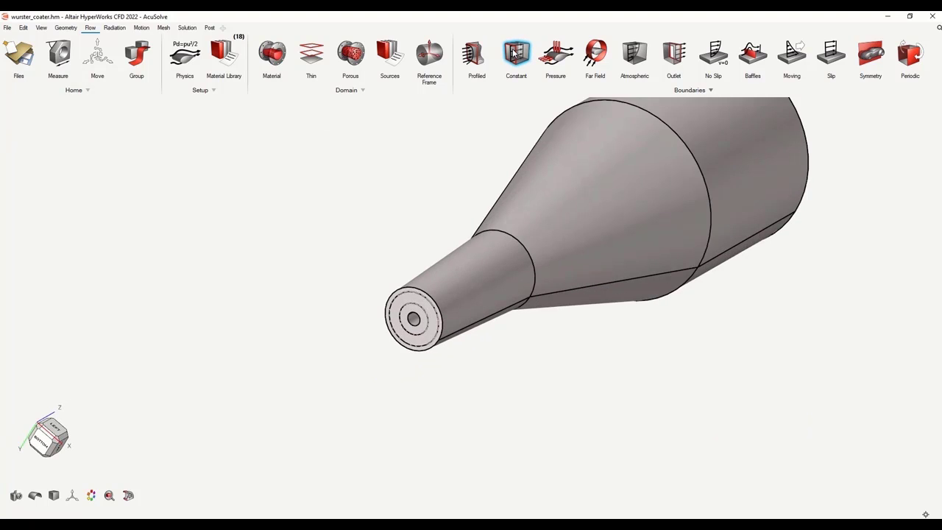
left_click(416, 317)
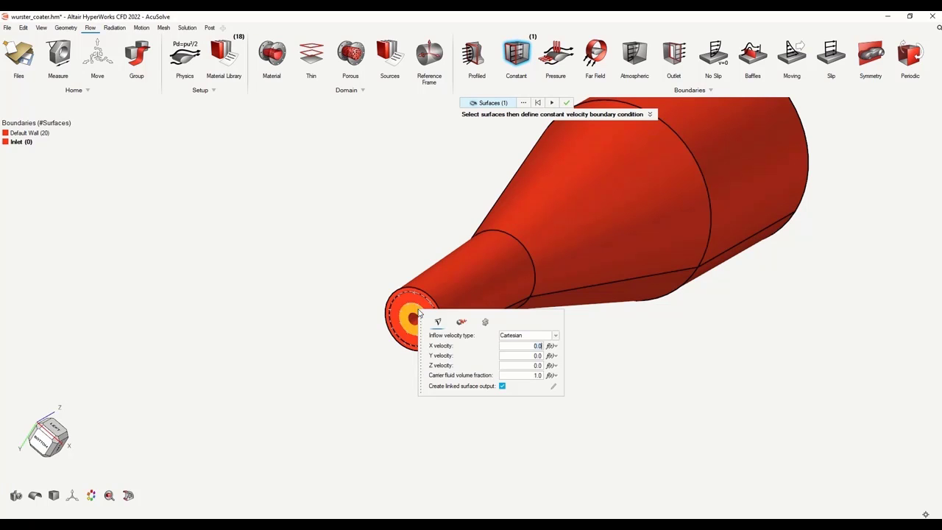
left_click(554, 336)
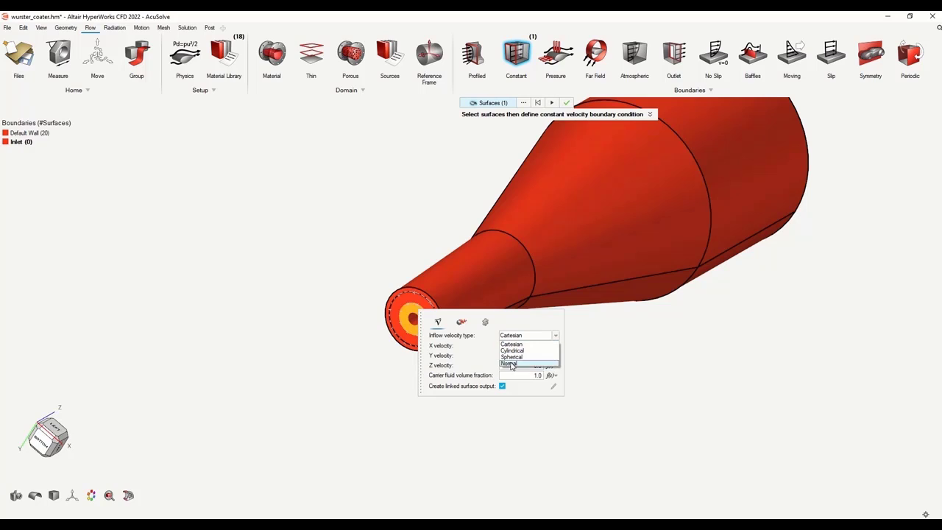
left_click(539, 359)
left_click(523, 346)
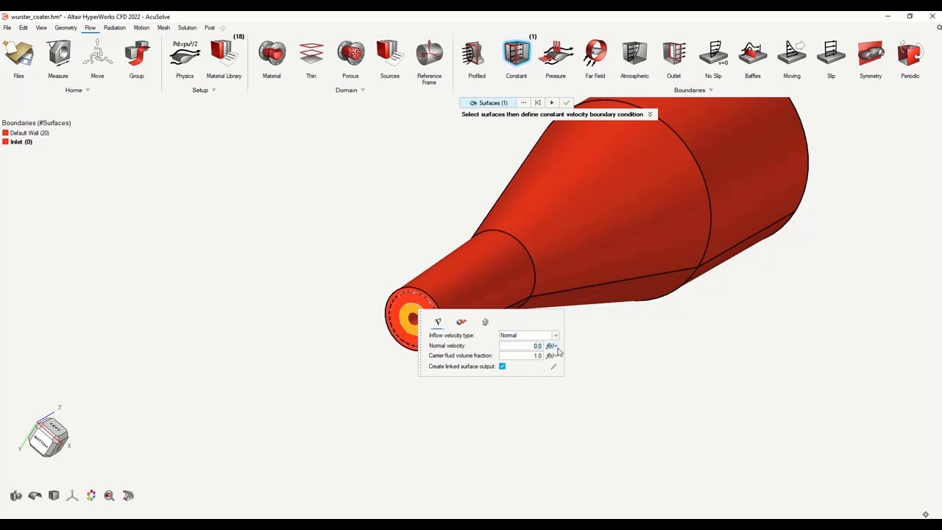
left_click(552, 105)
right_click(30, 143)
left_click(45, 156)
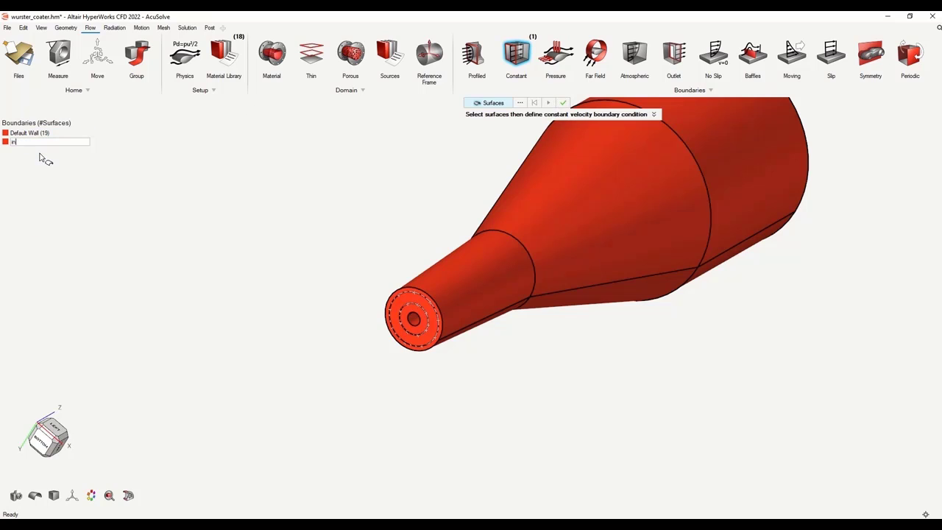
key("Return")
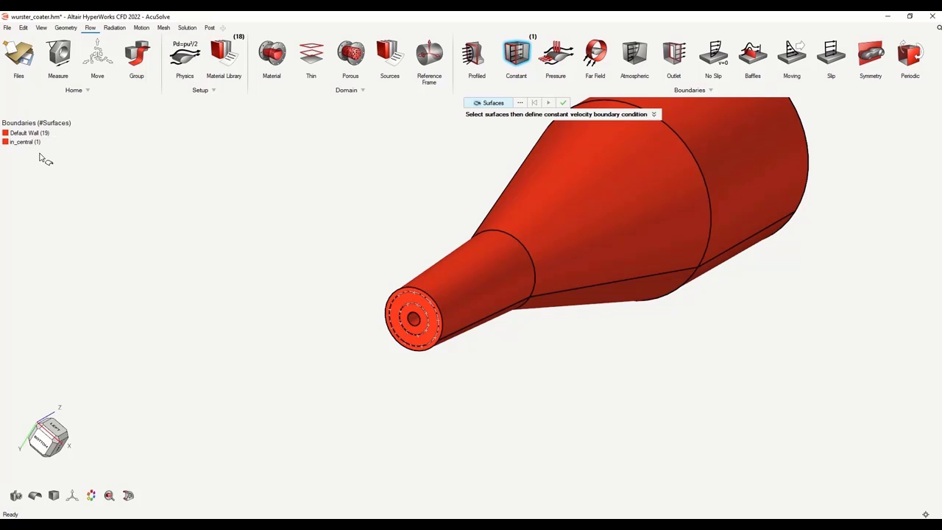
Select the surrounding ring face as a second inlet with Normal inflow velocity
left_click(431, 333)
middle_click(431, 333)
left_click(542, 357)
left_click(522, 385)
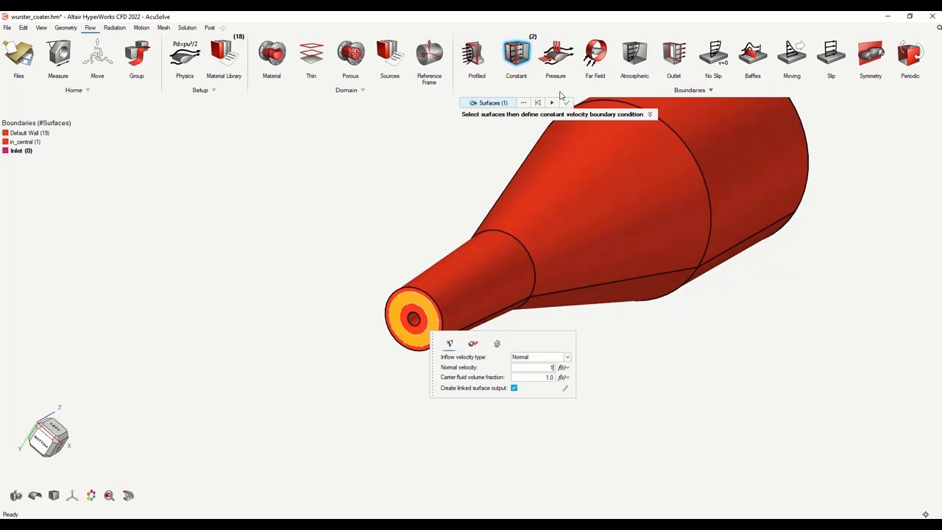
Apply the ring inlet and rename it in_middle
left_click(564, 102)
right_click(23, 150)
left_click(38, 165)
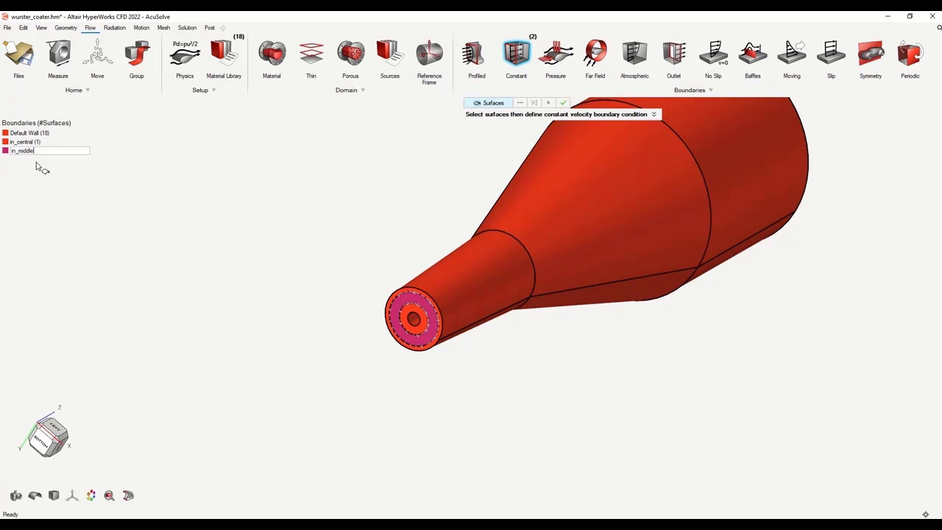
key("Return")
Add a third Normal-velocity inlet on the outermost ring, then view the model's bottom
left_click(403, 295)
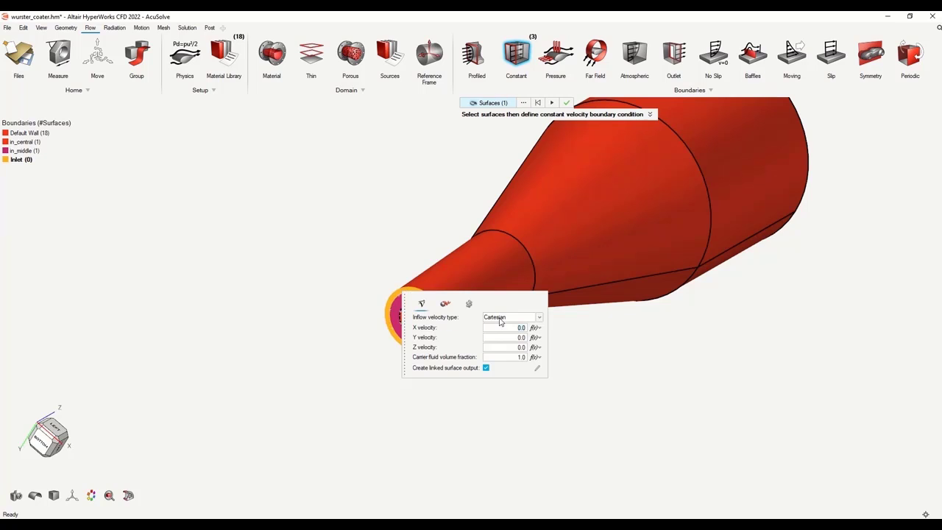
left_click(515, 317)
left_click(498, 346)
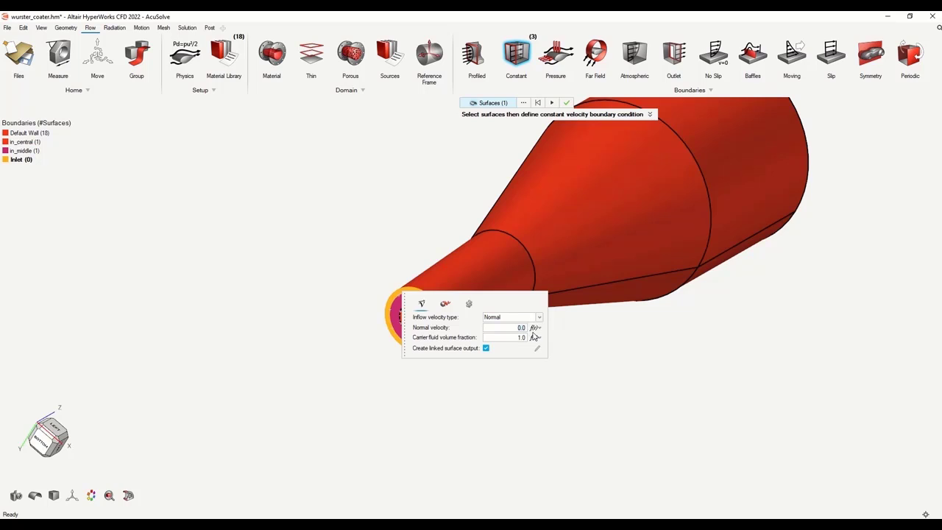
left_click(553, 105)
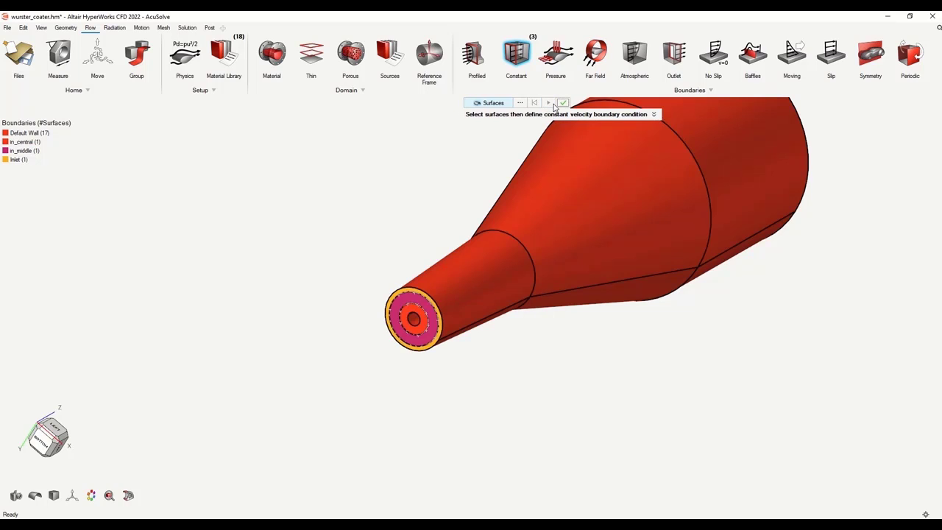
left_click(562, 103)
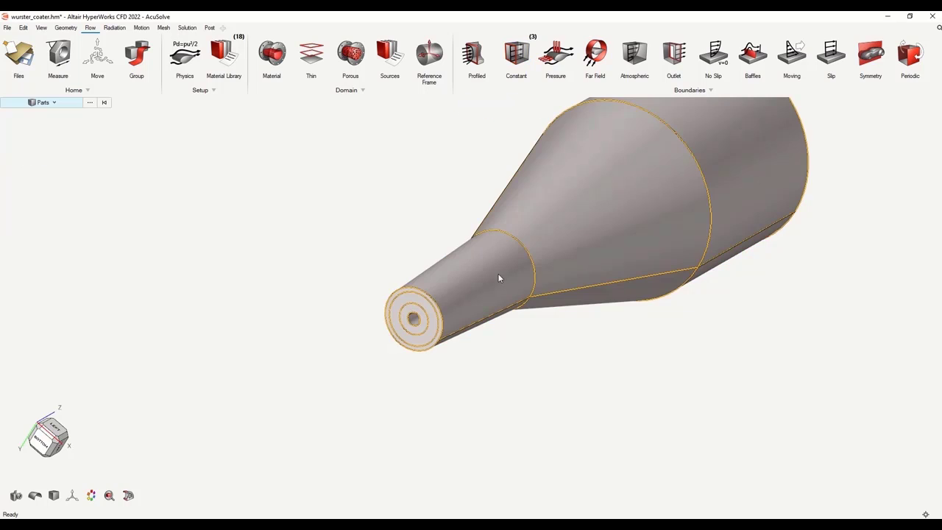
right_click_drag(482, 390, 538, 386)
middle_click_drag(538, 386, 540, 391)
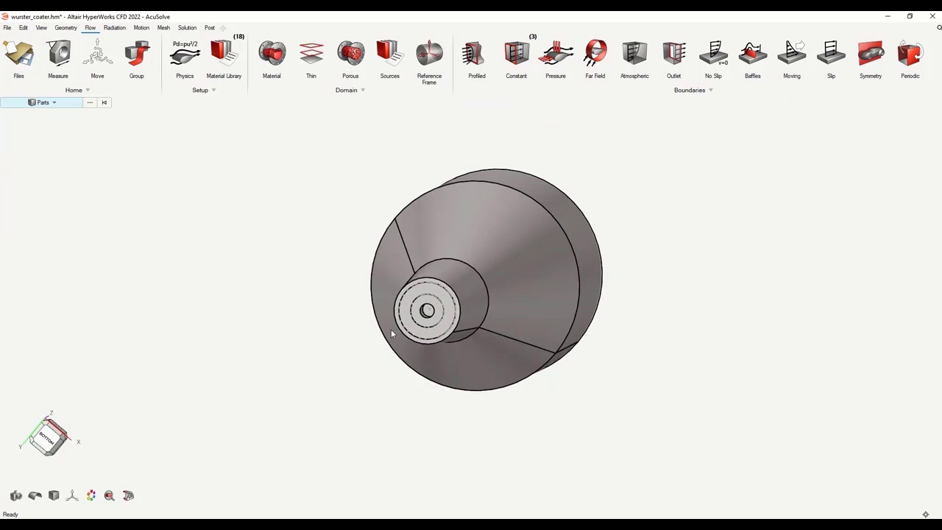
scroll(431, 299, "up", 3)
scroll(442, 272, "up", 4)
scroll(410, 356, "up", 3)
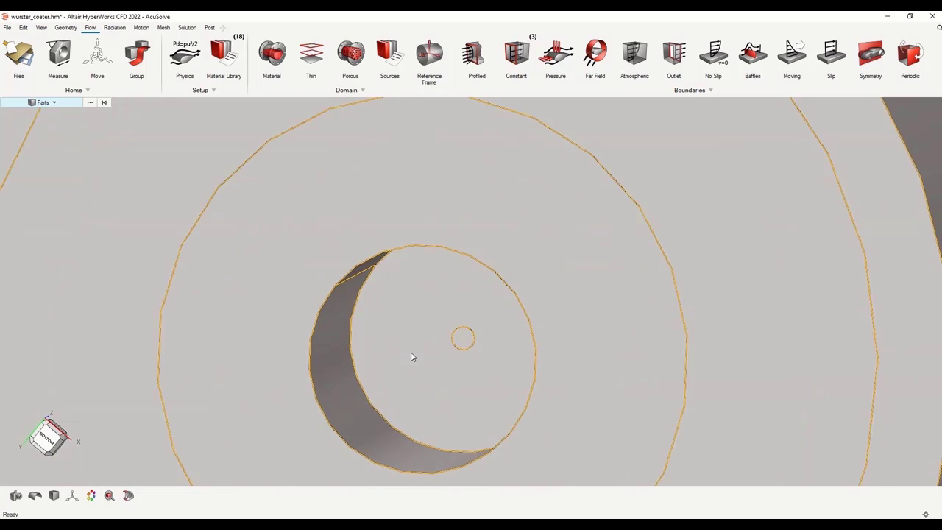
scroll(534, 307, "up", 3)
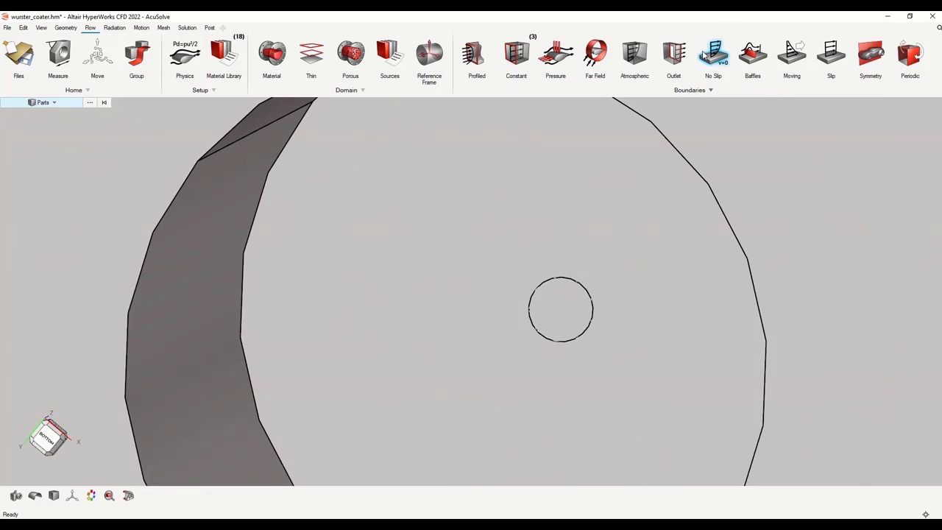
Make the small nozzle disc a no-slip wall named spray_nozzle
left_click(713, 53)
left_click(557, 318)
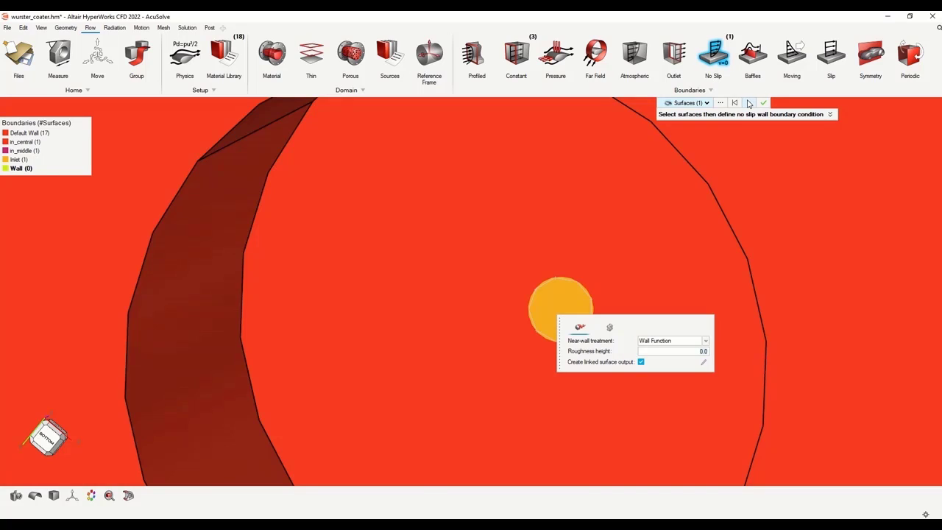
left_click(748, 102)
right_click(22, 168)
left_click(33, 185)
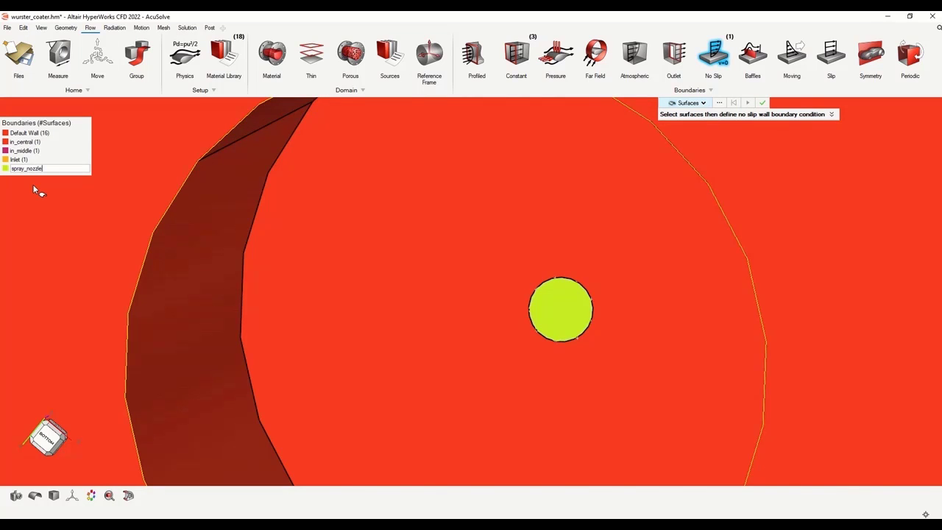
key("Return")
Rename the outer-ring inlet to in_perimeter and turn the model to face its large end
right_click(20, 160)
left_click(35, 174)
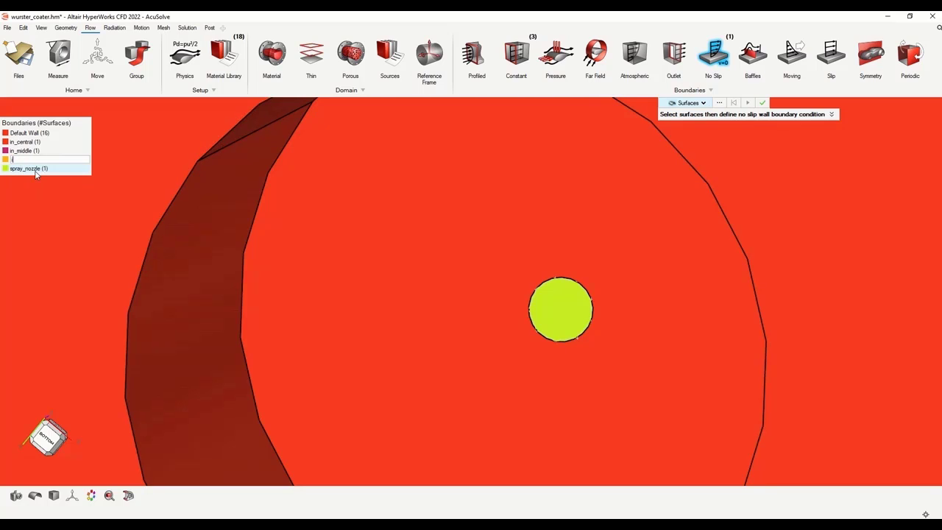
type("in_perimeter")
key("Return")
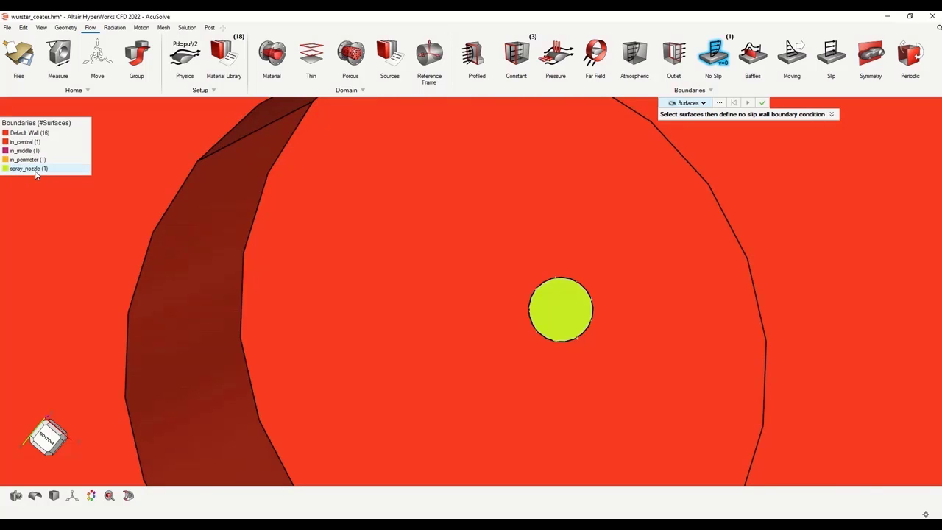
left_click(763, 103)
scroll(467, 245, "down", 10)
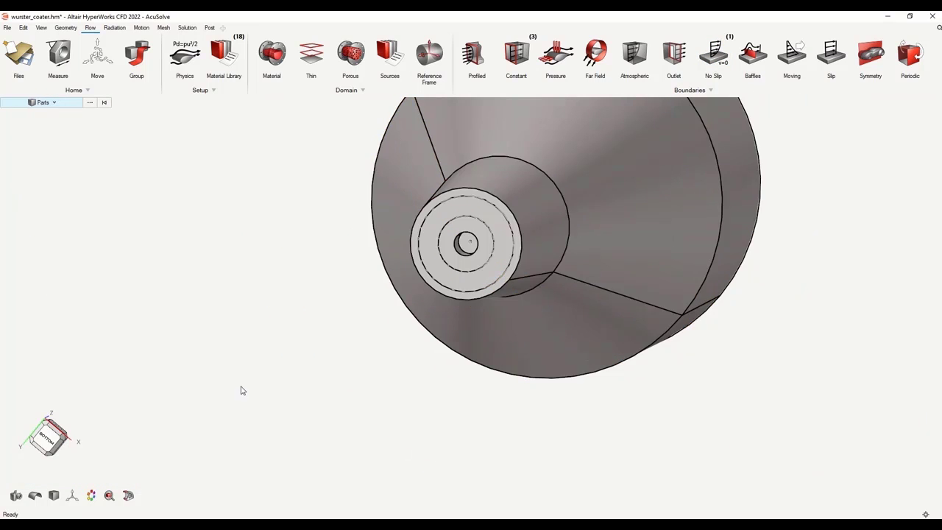
scroll(242, 389, "down", 3)
middle_click_drag(664, 197, 311, 340)
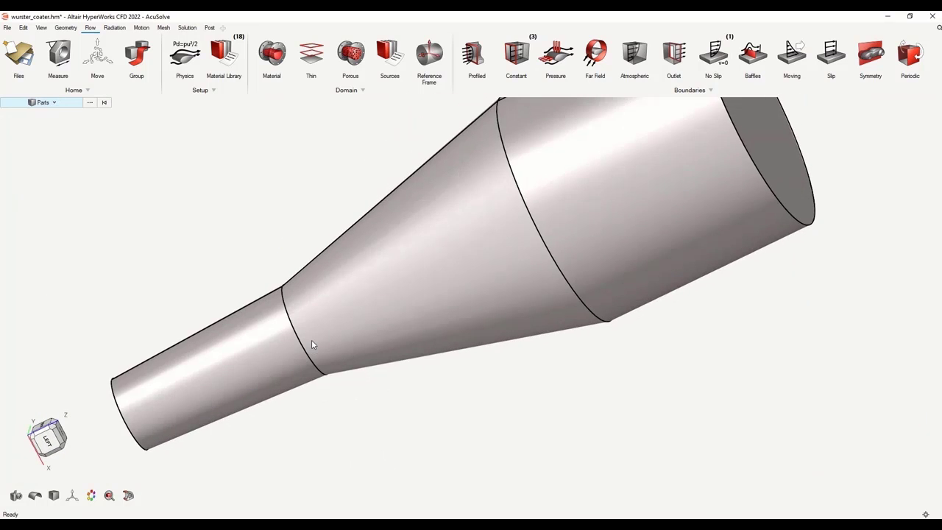
scroll(311, 339, "down", 3)
middle_click_drag(719, 165, 531, 244)
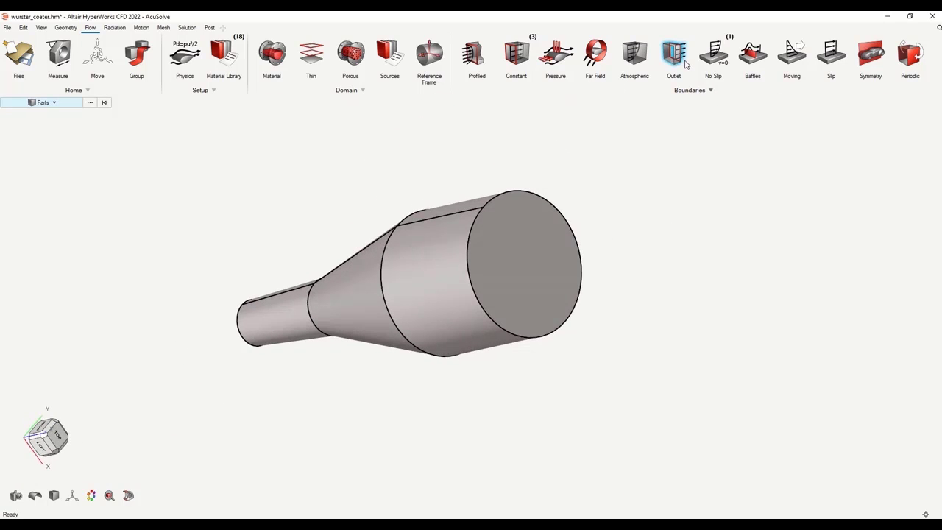
Assign the large end face as an Outlet and isolate the remaining Default Wall surfaces
left_click(673, 53)
left_click(530, 261)
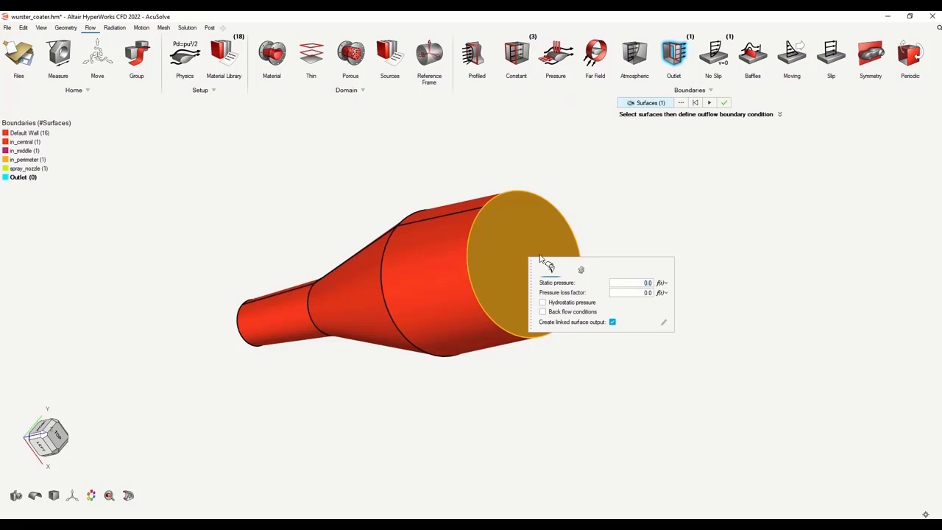
left_click(711, 102)
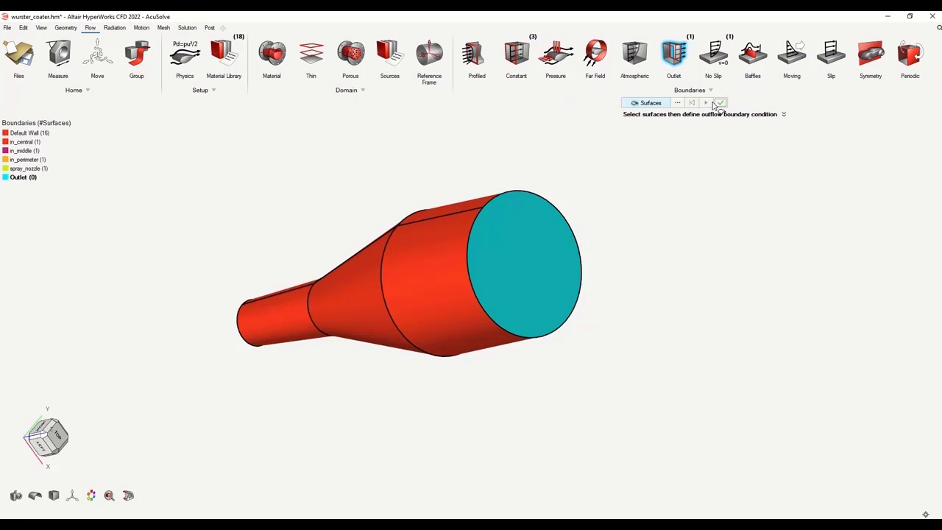
right_click(34, 134)
left_click(44, 169)
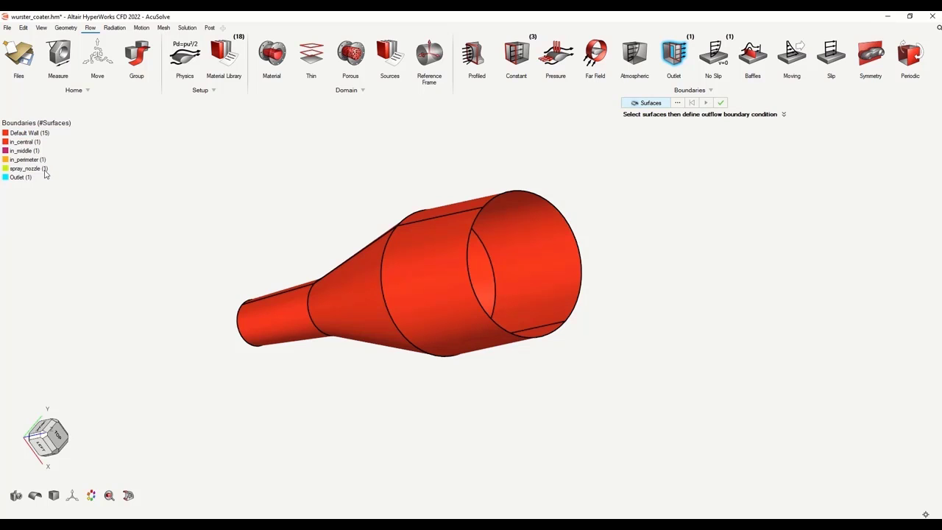
middle_click_drag(686, 235, 498, 248)
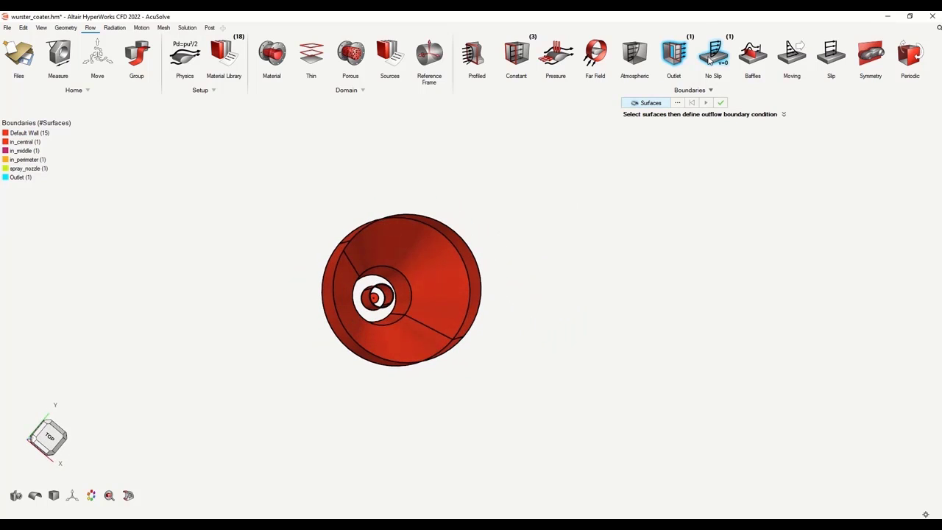
Start a no-slip wall and select the six draft-tube faces, including the nozzle-end ring
left_click(720, 103)
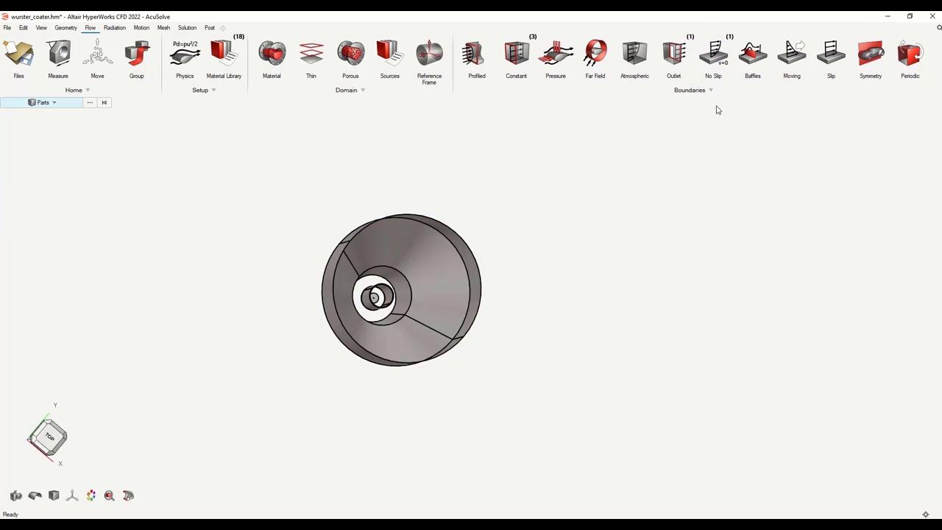
left_click(712, 53)
scroll(377, 296, "up", 5)
scroll(375, 298, "up", 3)
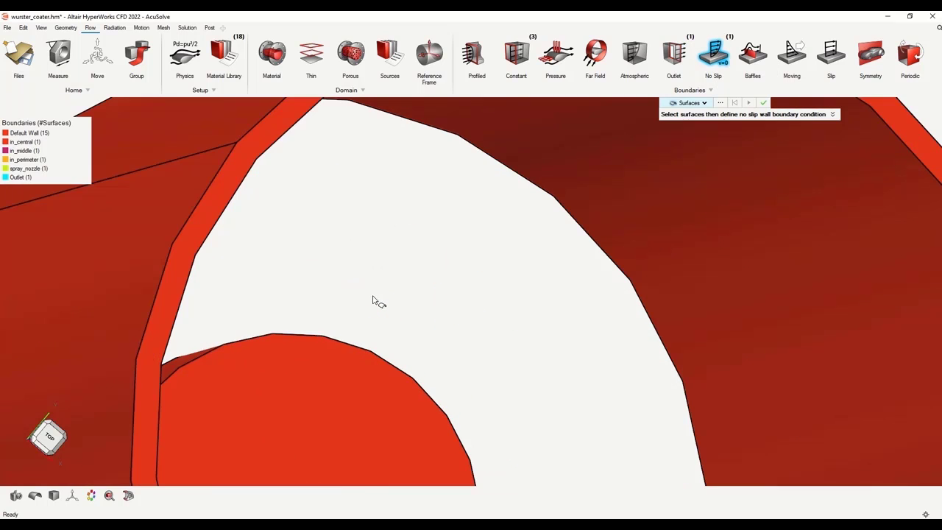
scroll(371, 300, "down", 3)
left_click(278, 307)
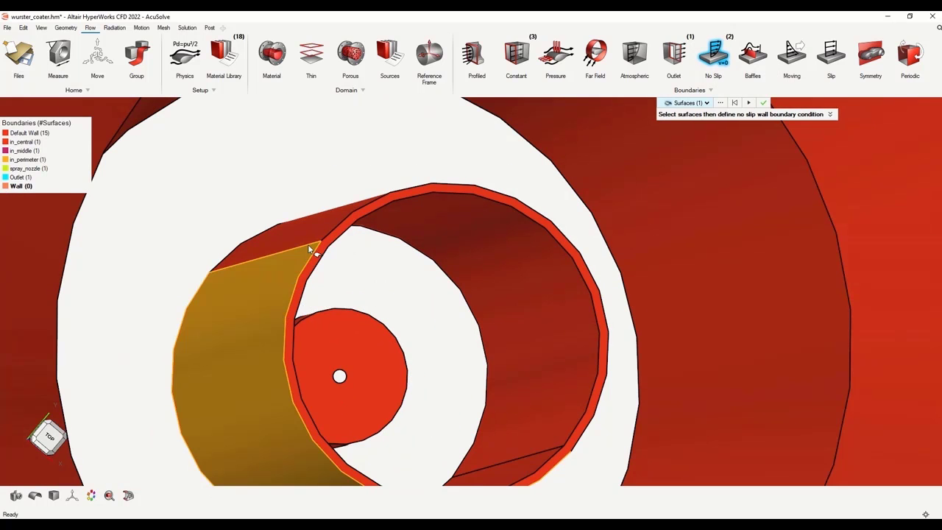
left_click(329, 239)
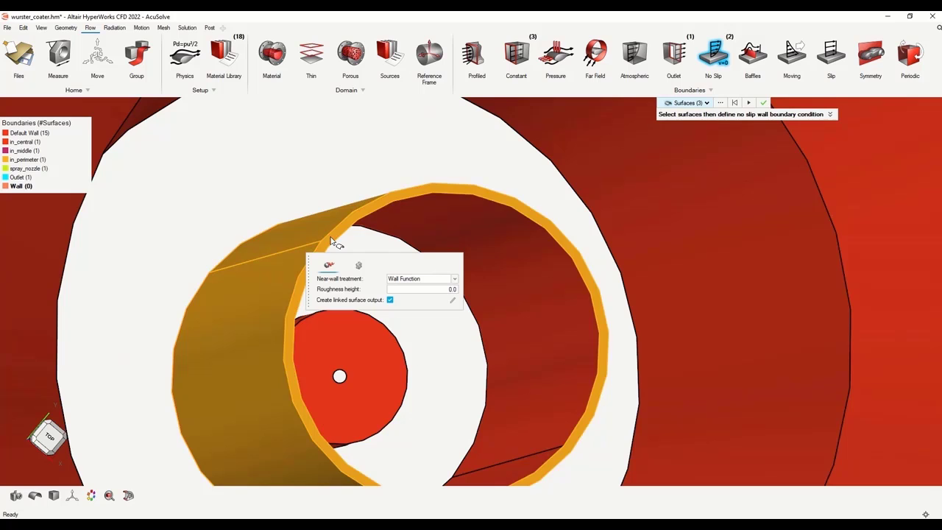
left_click(517, 288)
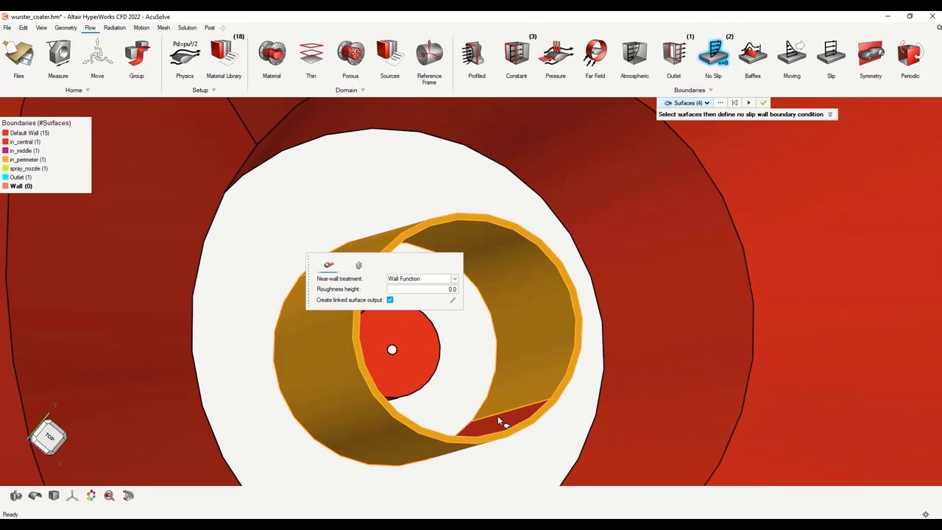
left_click(497, 420)
scroll(496, 390, "down", 5)
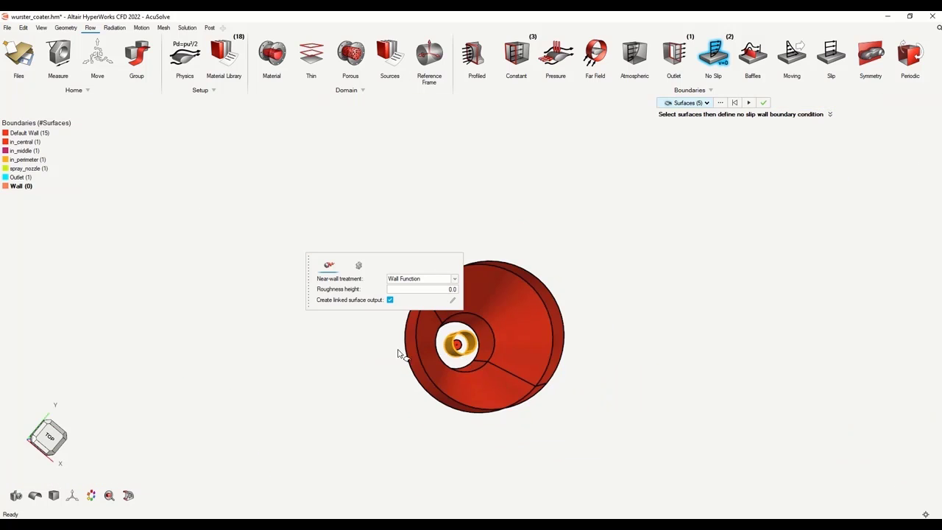
middle_click_drag(344, 360, 712, 302)
middle_click_drag(377, 430, 322, 351)
scroll(343, 317, "up", 6)
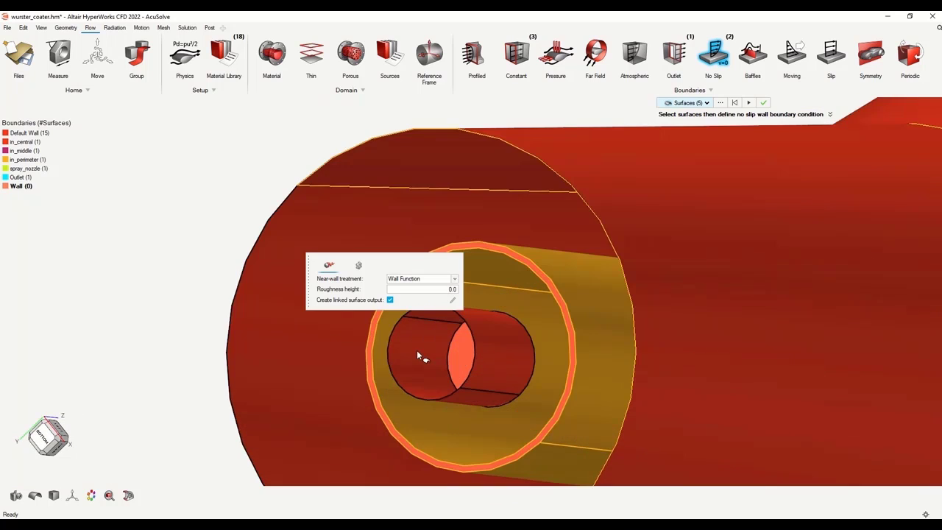
scroll(328, 400, "up", 3)
left_click(342, 410)
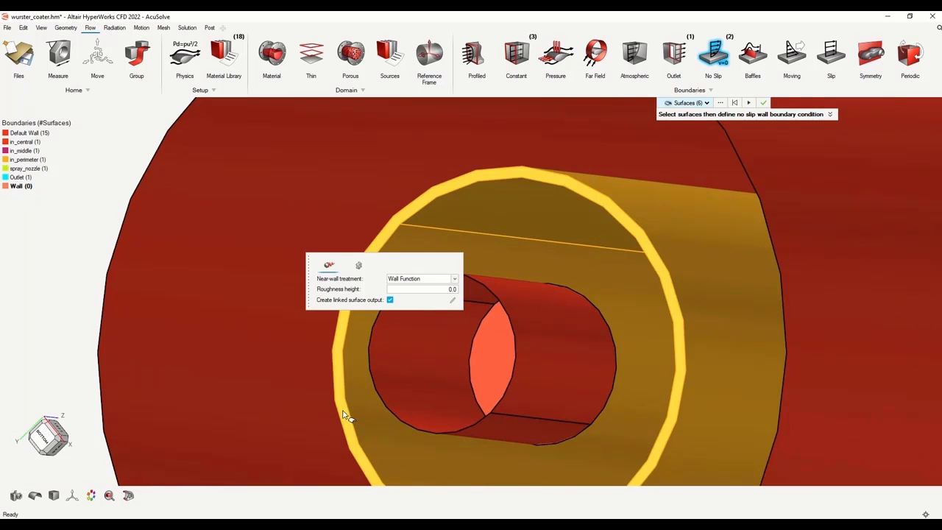
Apply the wall, rename it draft_tube, and save the model
left_click(747, 103)
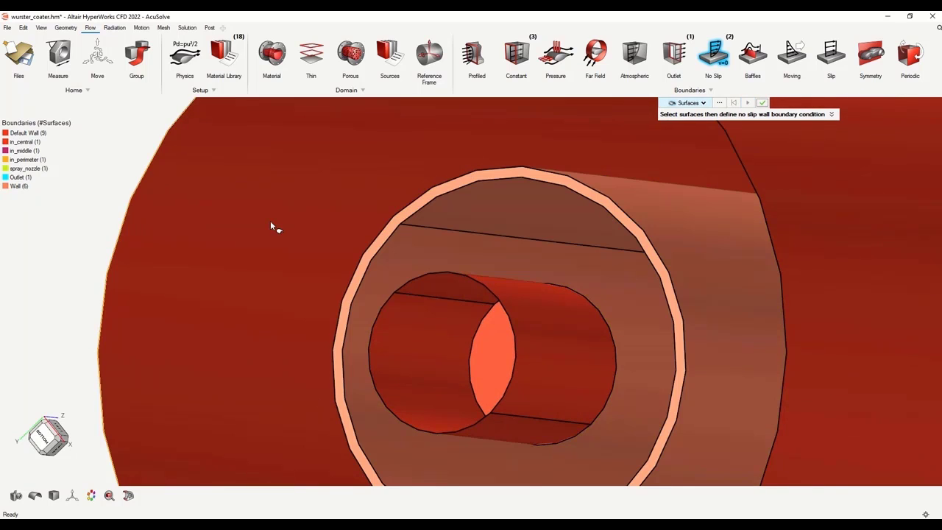
right_click(20, 191)
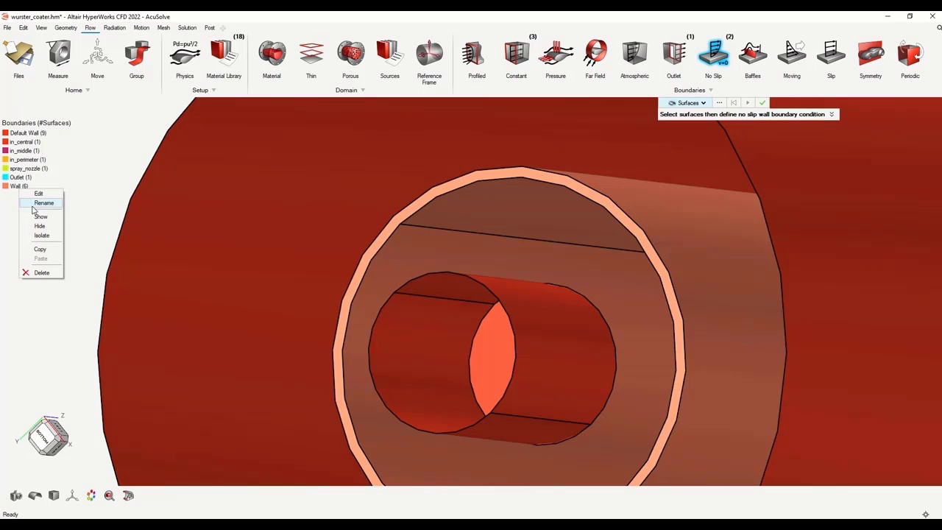
left_click(33, 204)
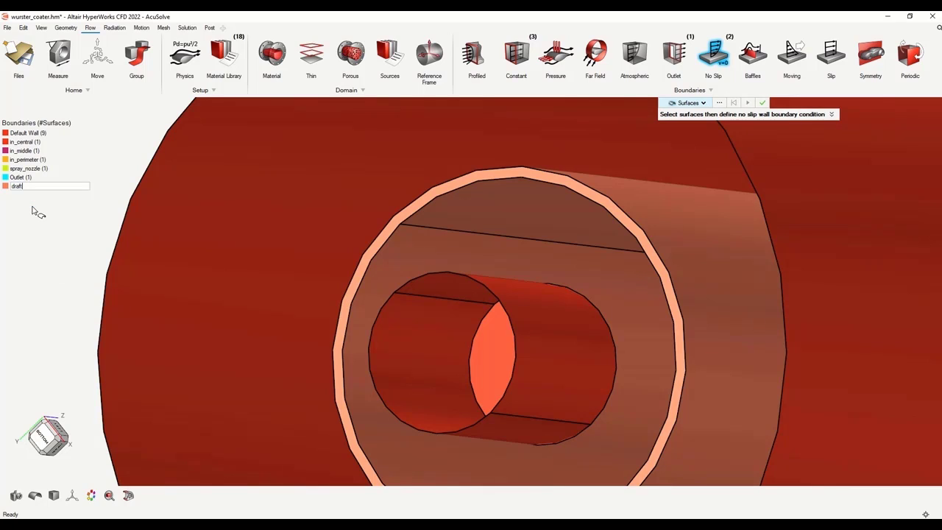
key("Return")
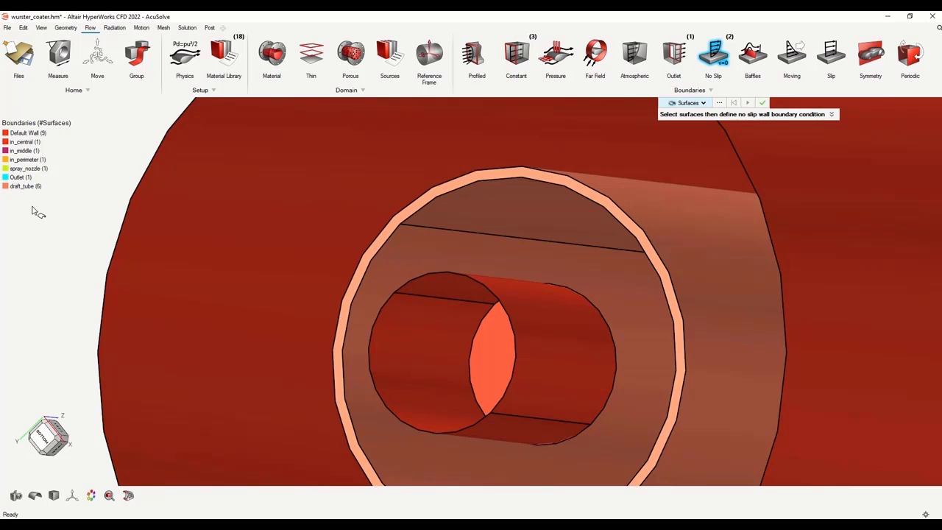
left_click(762, 104)
key("ctrl+s")
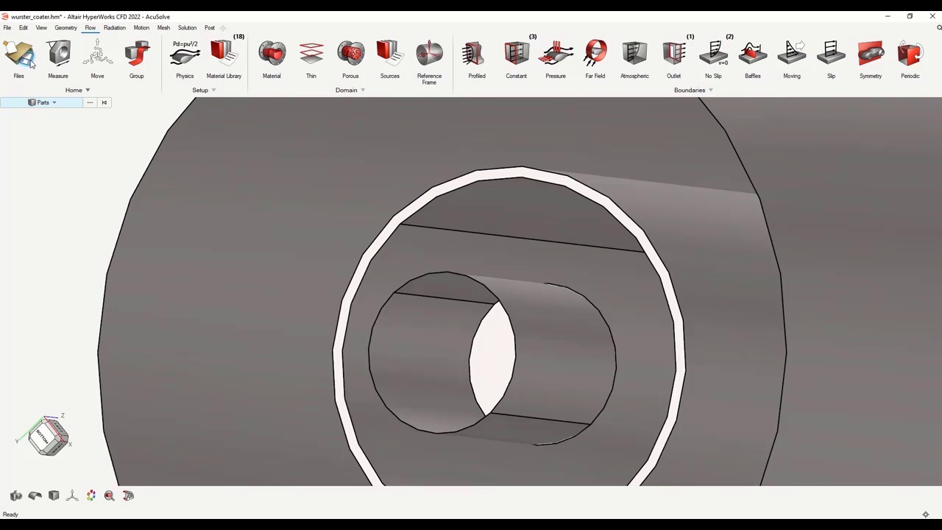
Reveal all hidden parts in the Mesh workspace and orbit the coater to a side view
left_click(164, 29)
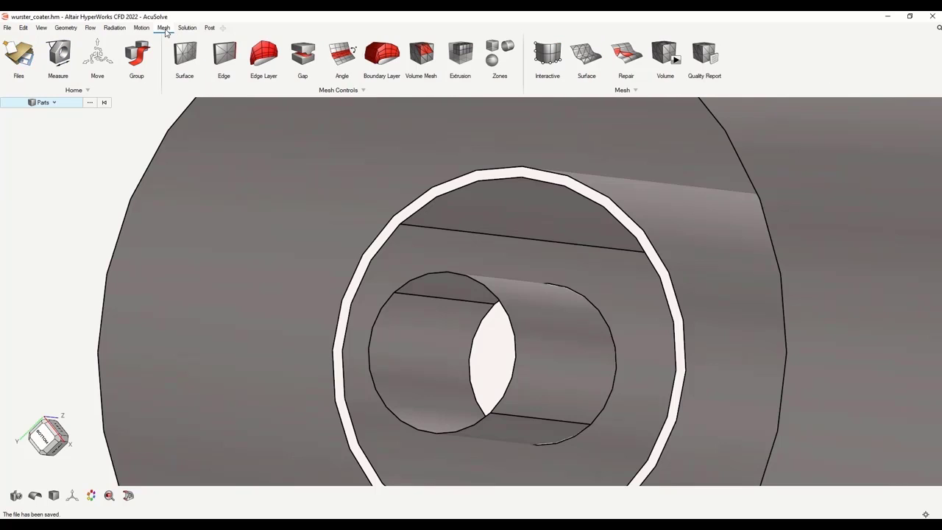
right_click(76, 184)
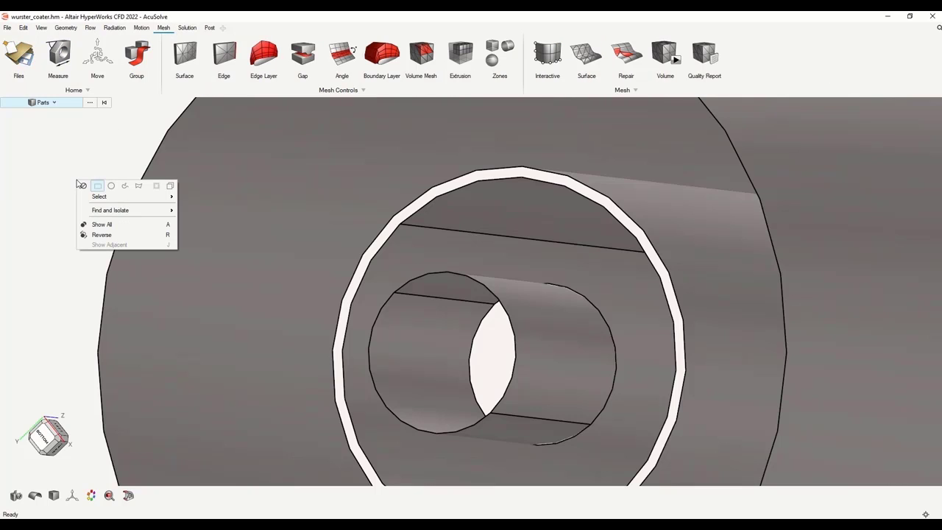
left_click(94, 227)
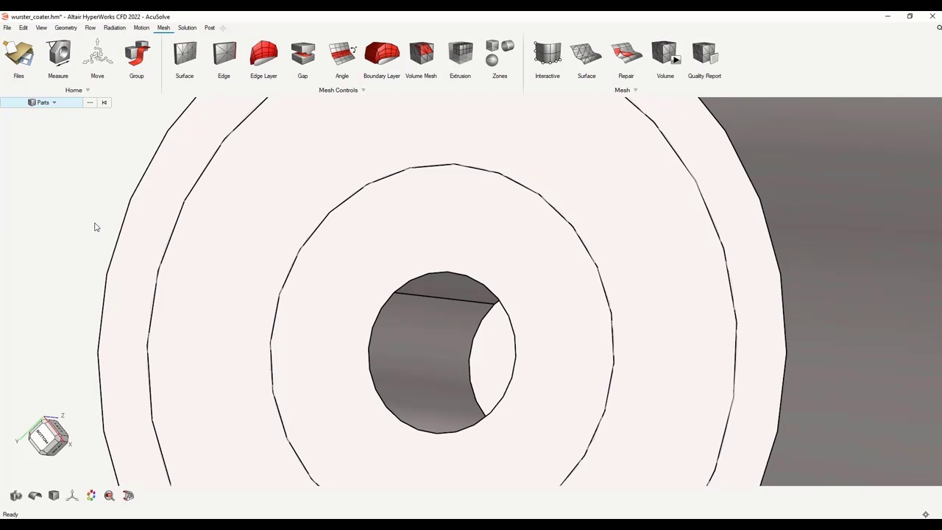
scroll(97, 226, "down", 8)
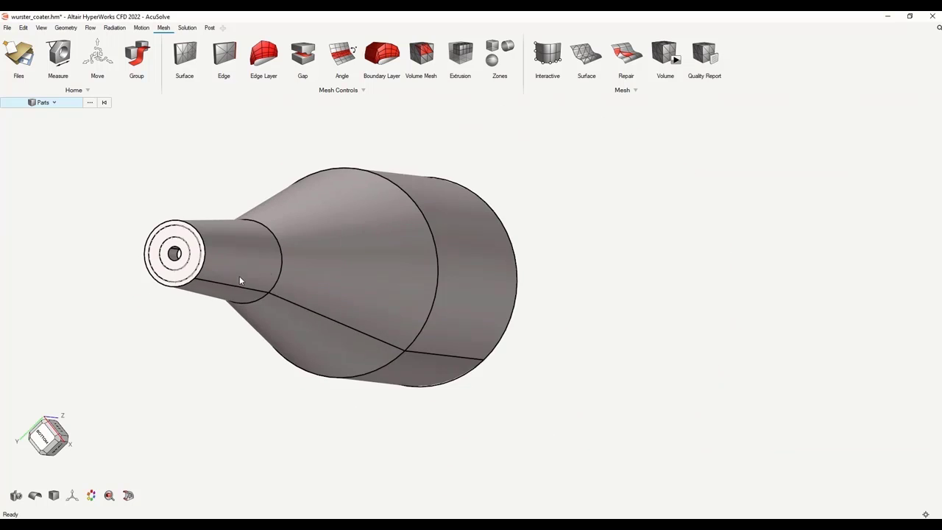
middle_click_drag(557, 166, 522, 250)
Give the nozzle-end ring face a surface mesh control with 0.005 average element size
left_click(193, 58)
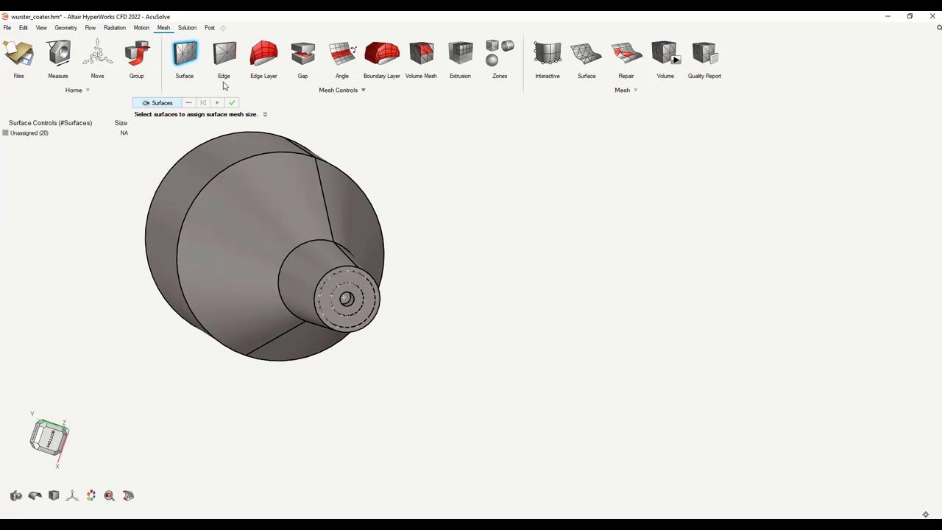
scroll(335, 280, "up", 5)
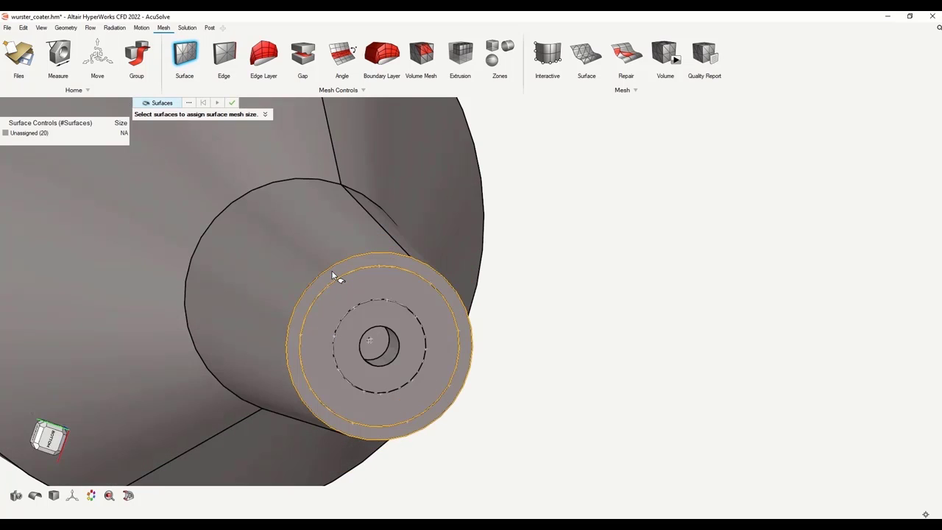
left_click(333, 271)
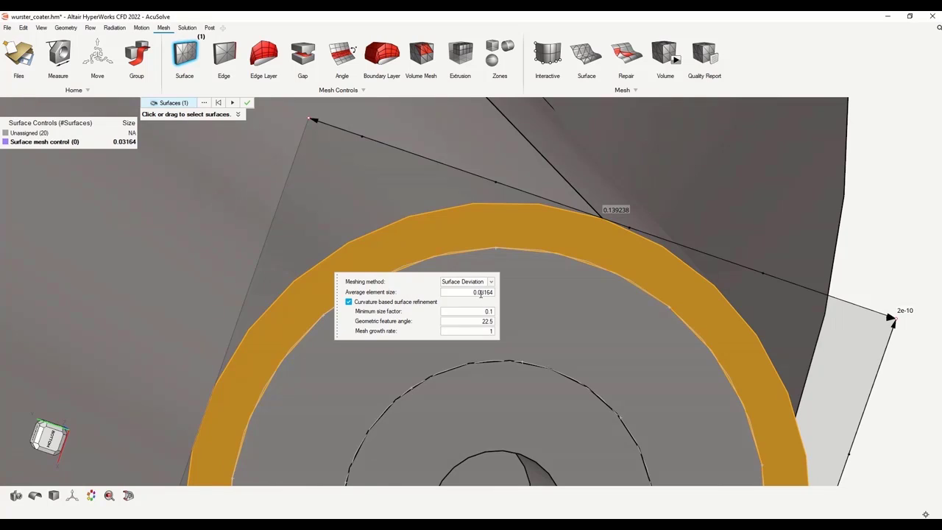
left_click(471, 293)
type("0.005")
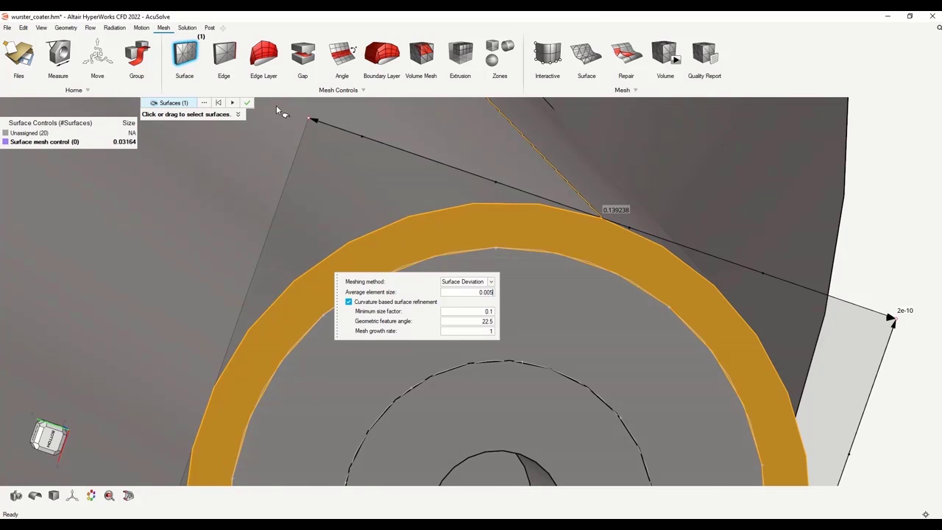
left_click(232, 102)
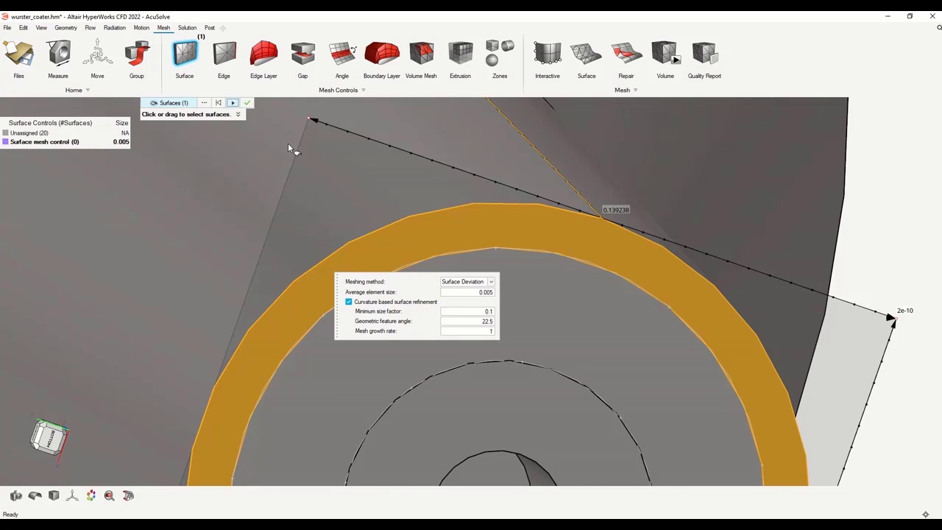
left_click(247, 102)
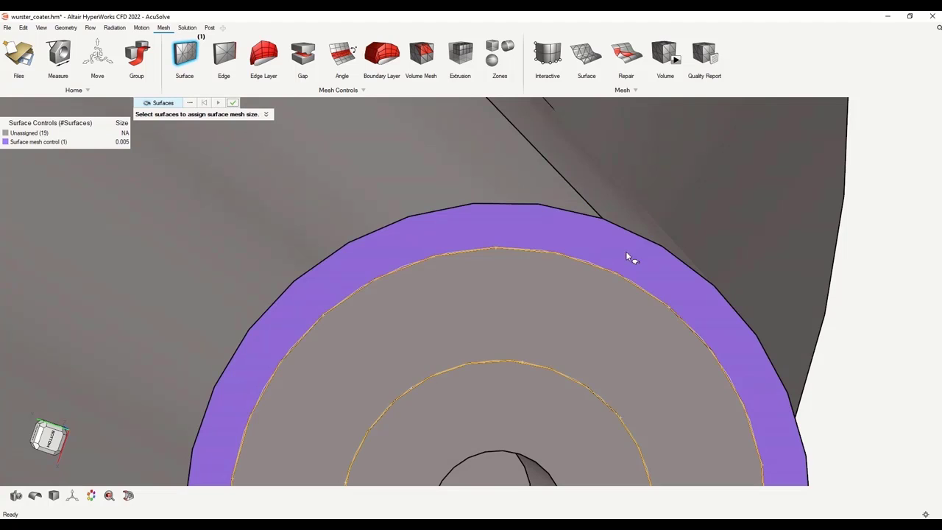
scroll(852, 280, "down", 4)
middle_click_drag(881, 358, 855, 348)
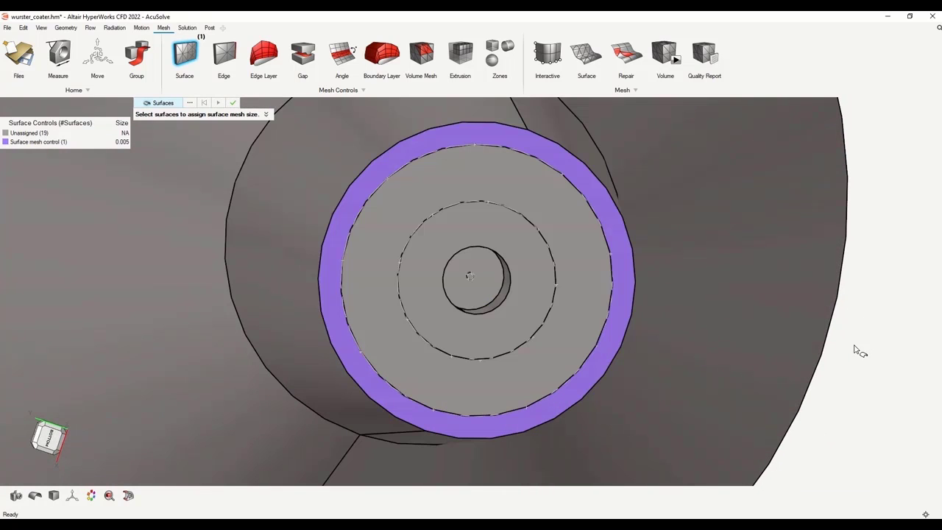
scroll(482, 272, "up", 5)
left_click(395, 302)
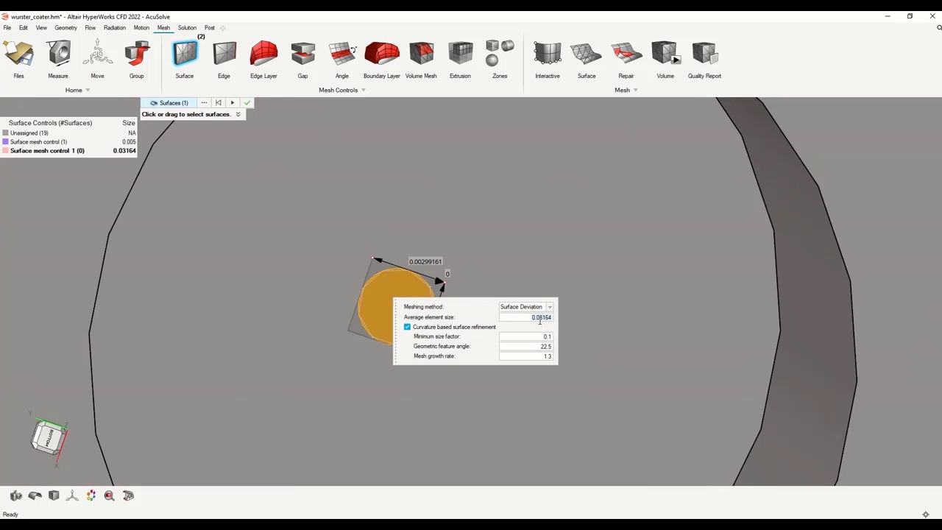
type("0")
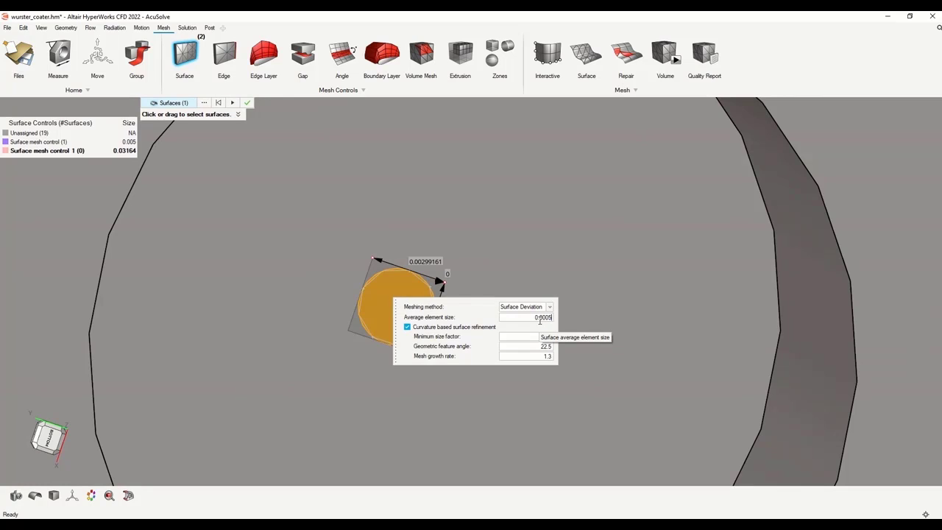
type(".0005")
left_click(550, 358)
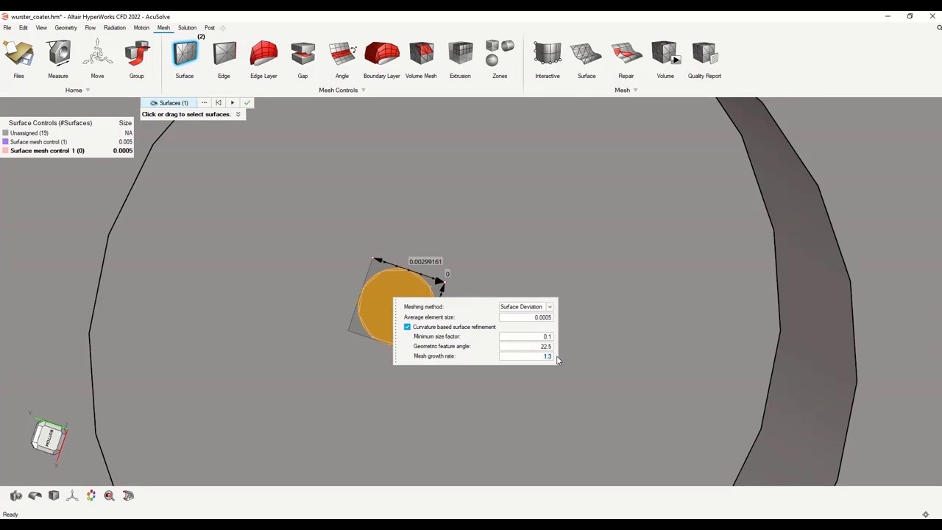
left_click(247, 102)
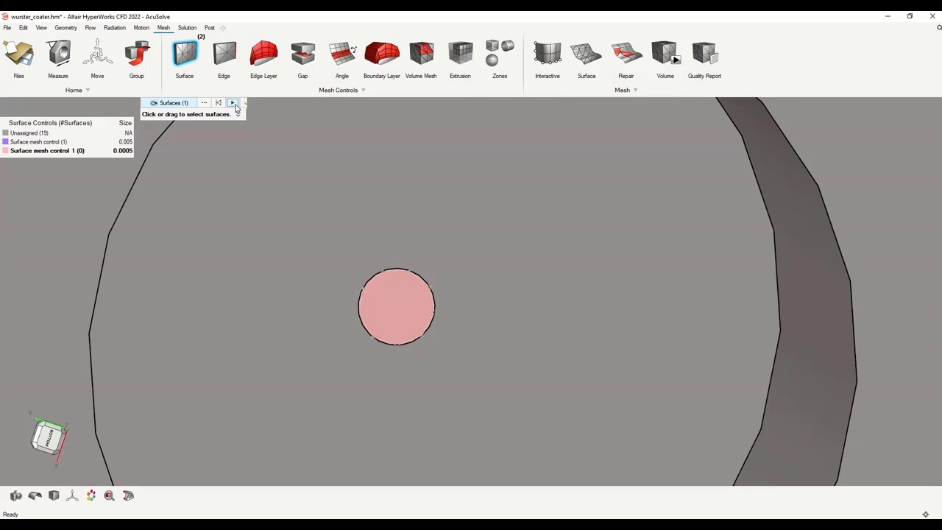
left_click(236, 104)
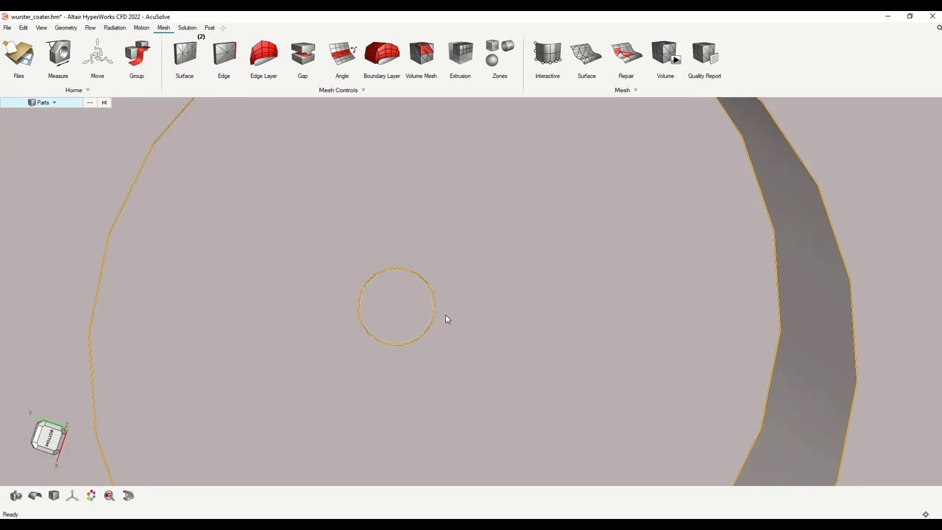
scroll(462, 302, "down", 10)
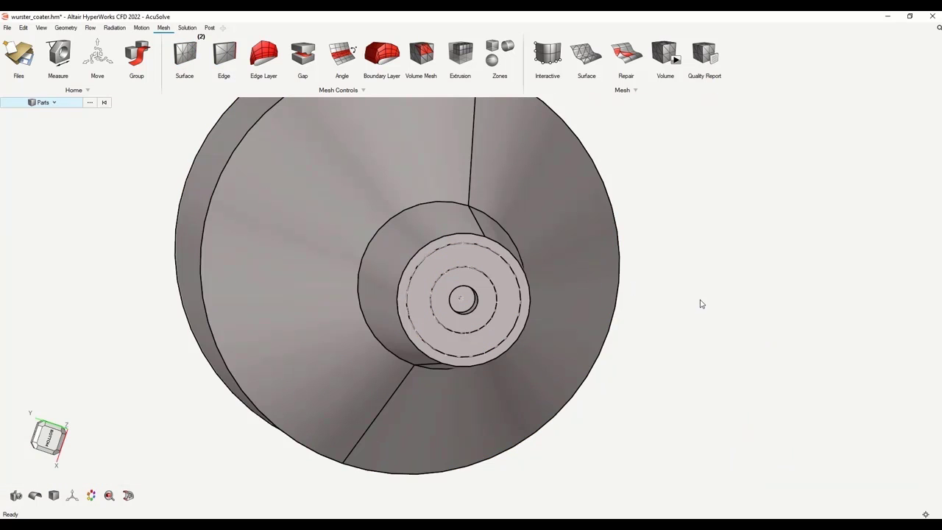
middle_click_drag(711, 204, 713, 213)
middle_click_drag(734, 174, 683, 273)
scroll(702, 294, "down", 4)
scroll(687, 294, "down", 2)
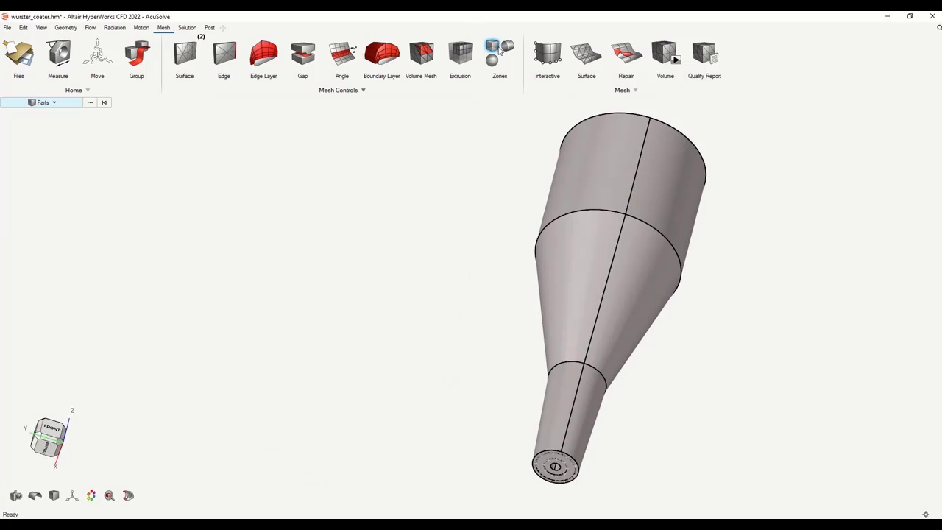
middle_click_drag(640, 366, 507, 318)
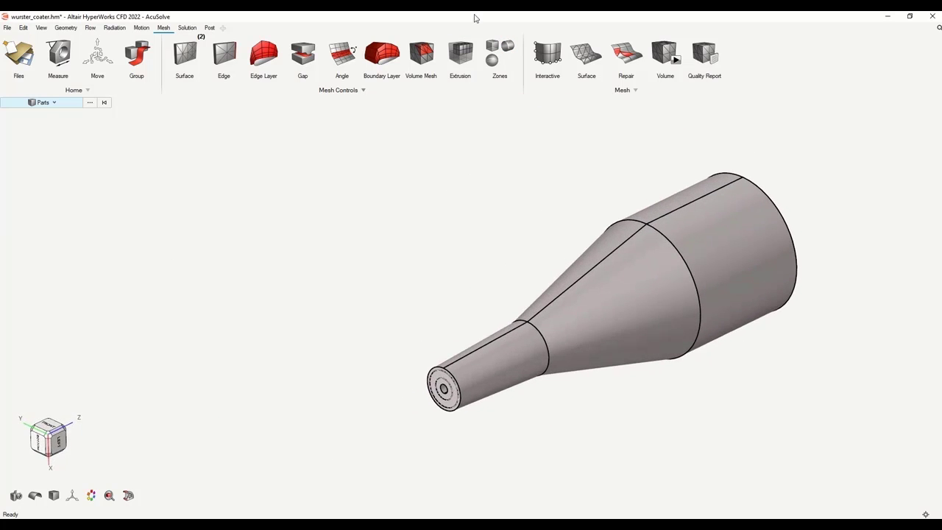
Place a cylindrical refinement zone centred on the nozzle tip with radius 0.13
left_click(508, 46)
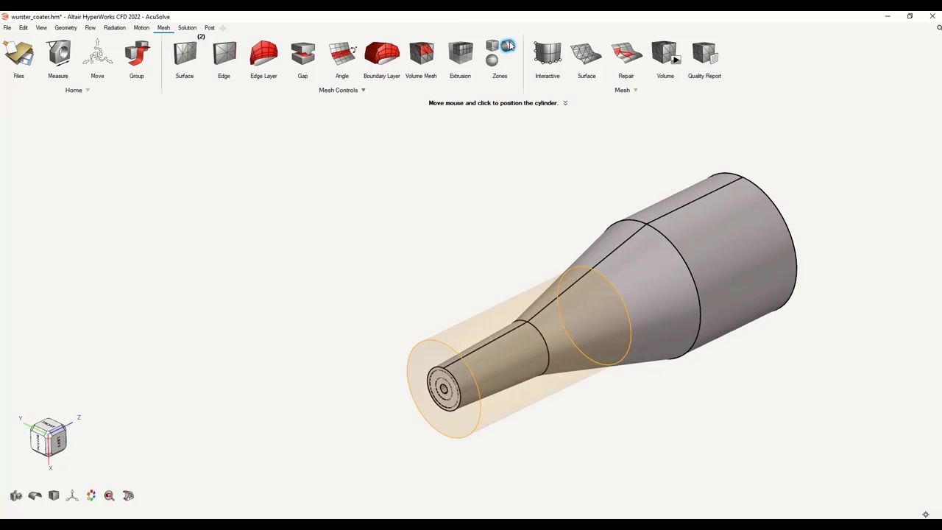
left_click(444, 390)
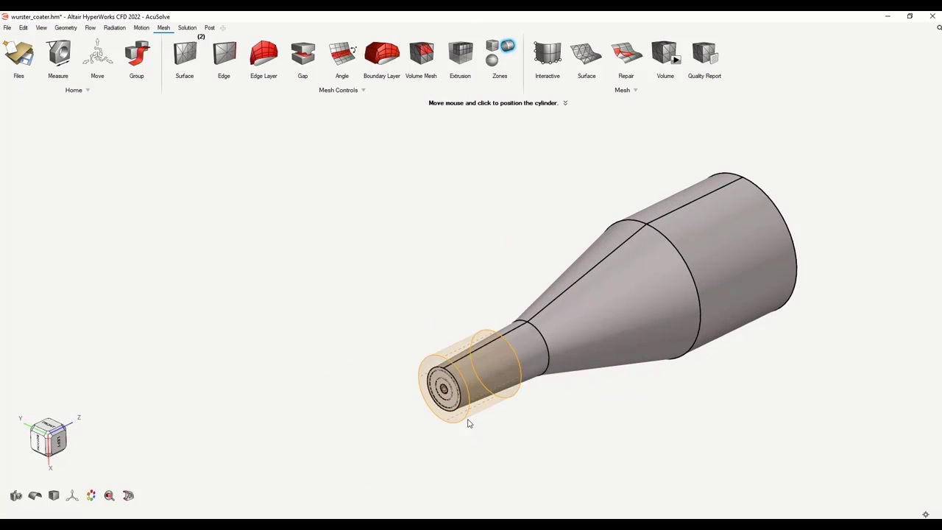
left_click(477, 434)
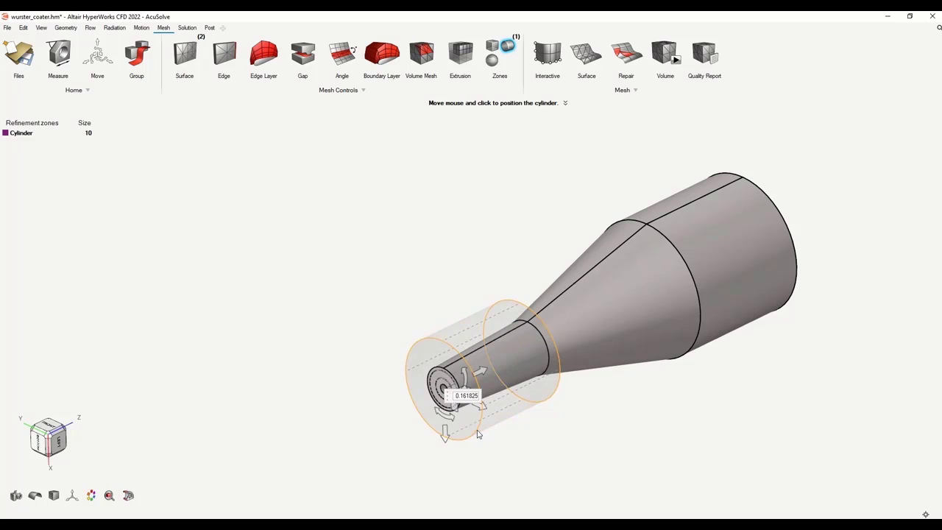
type("0.13")
key("Return")
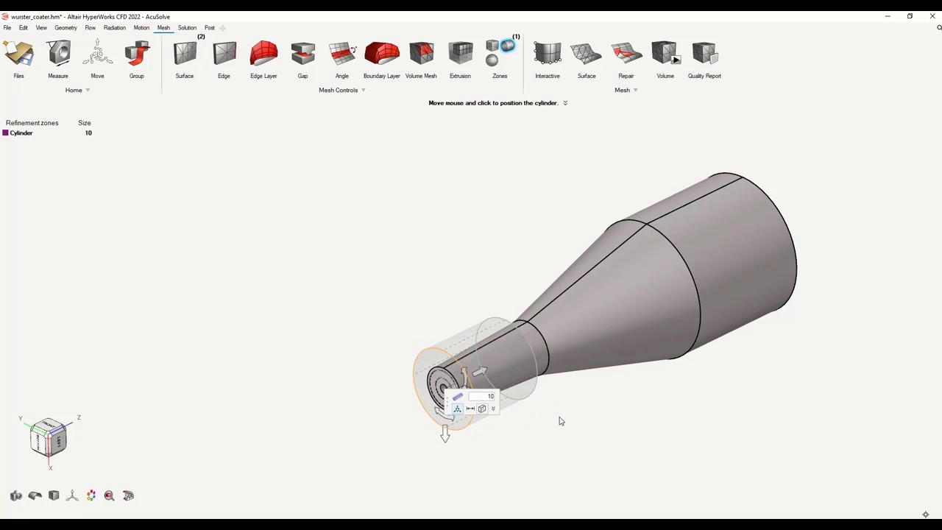
left_click(457, 408)
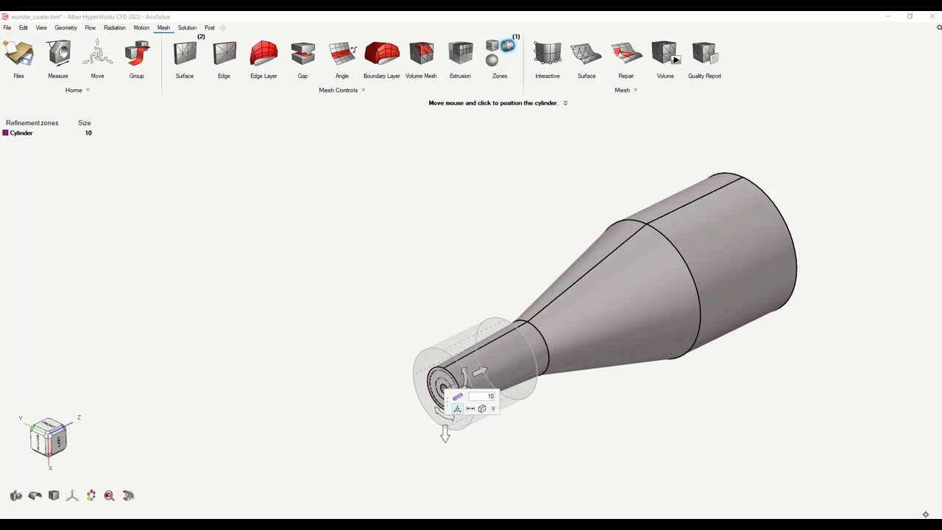
left_click(493, 408)
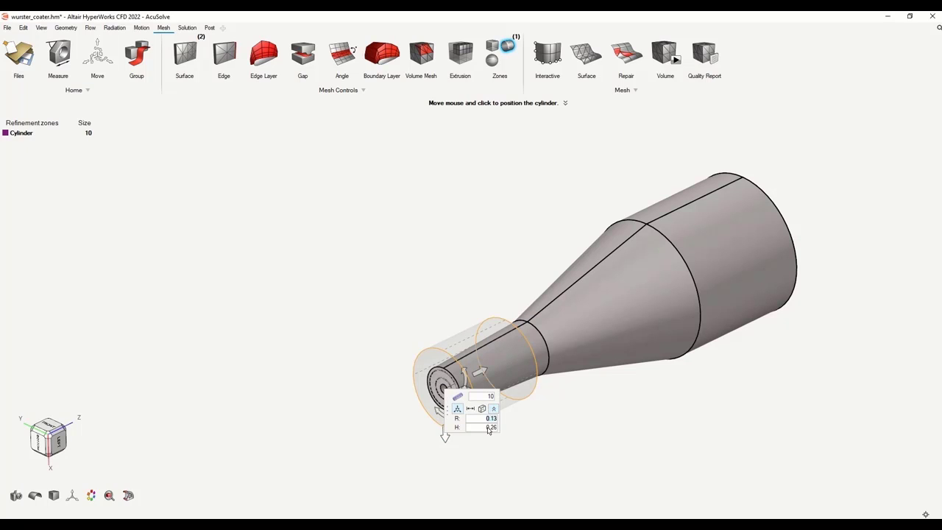
Set the cylinder zone's height to 0.35 and mesh size to 0.005, then commit it
key("Tab")
key("Return")
right_click(416, 254)
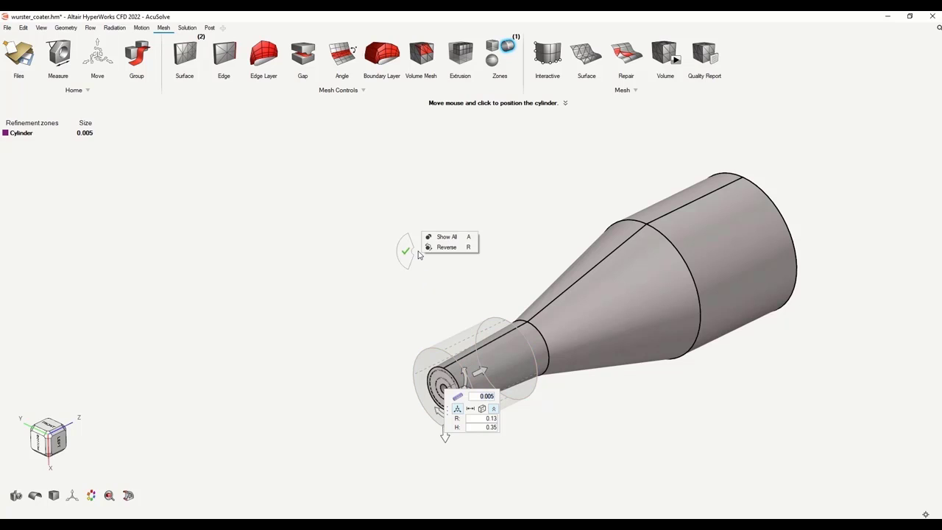
left_click(495, 428)
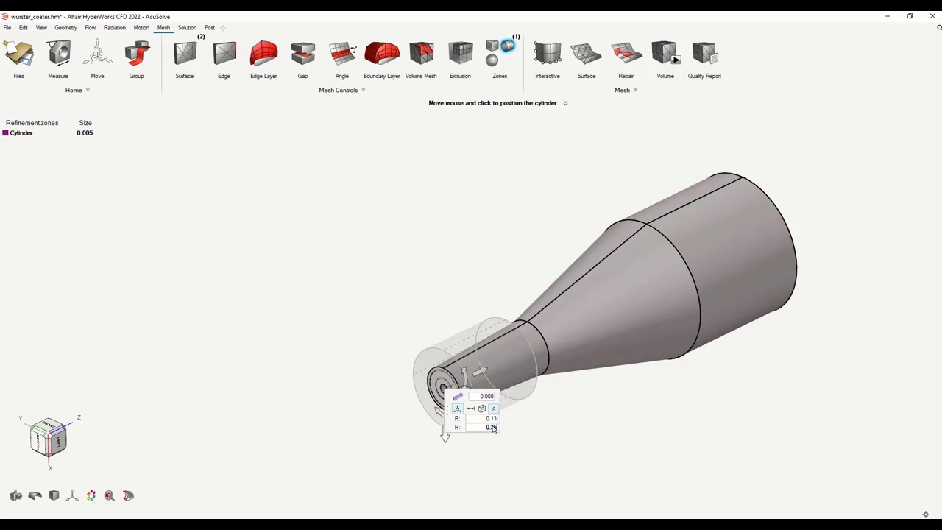
key("Return")
left_click(492, 419)
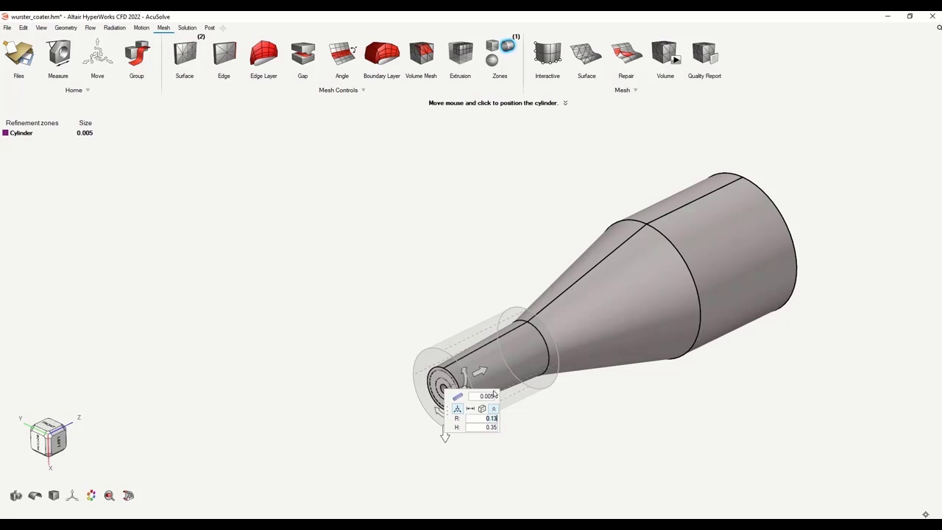
left_click(487, 398)
left_click(508, 47)
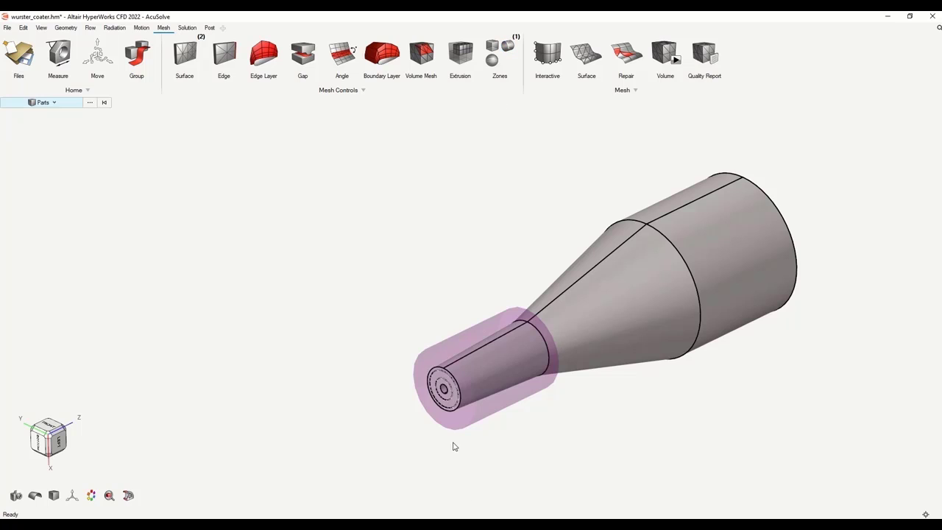
Centre a second cylindrical zone on the nozzle tip with radius 0.24
left_click(508, 47)
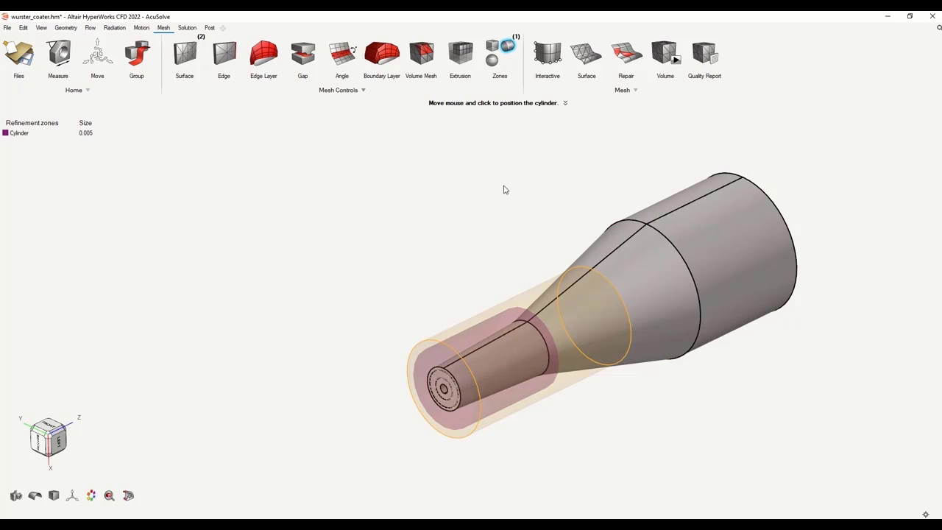
left_click(444, 392)
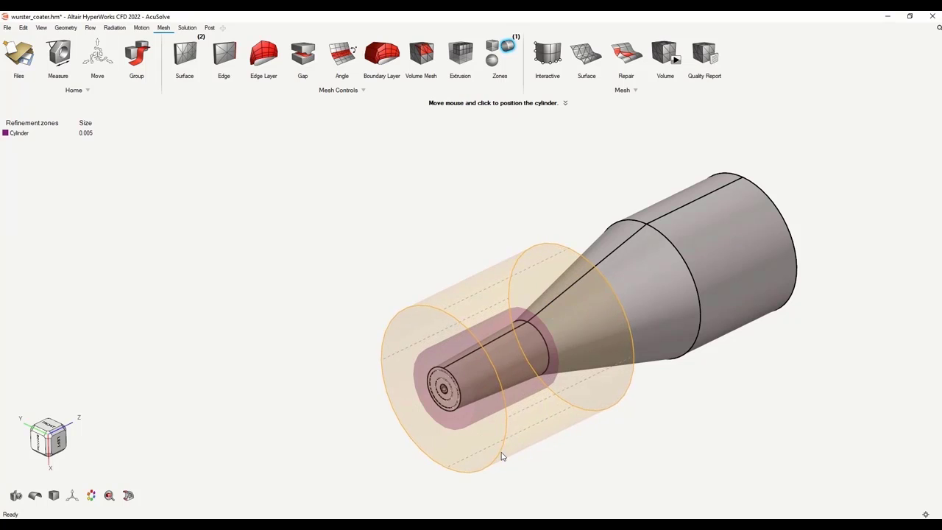
left_click(505, 460)
left_click(463, 398)
type("0.24")
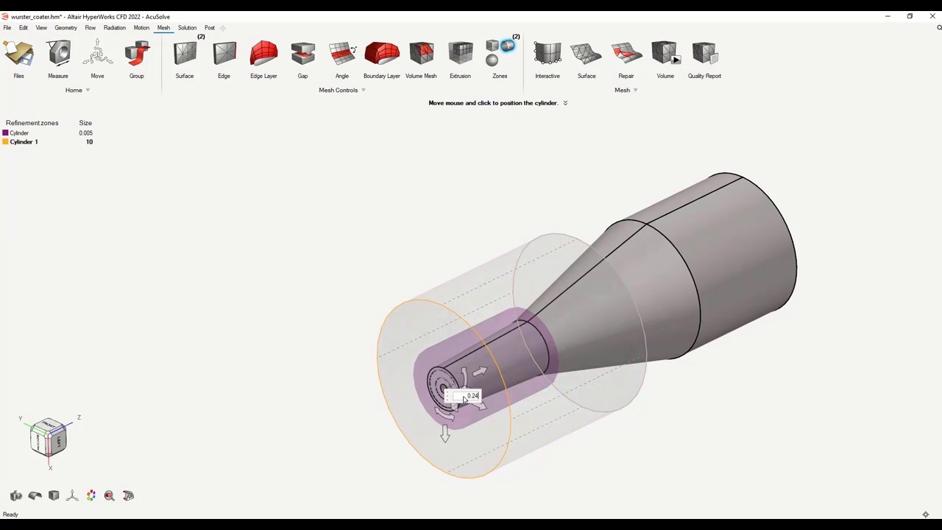
key("Return")
Give Cylinder 1 height 0.85 and mesh size 0.01, and finish placing it
left_click(493, 409)
left_click(493, 428)
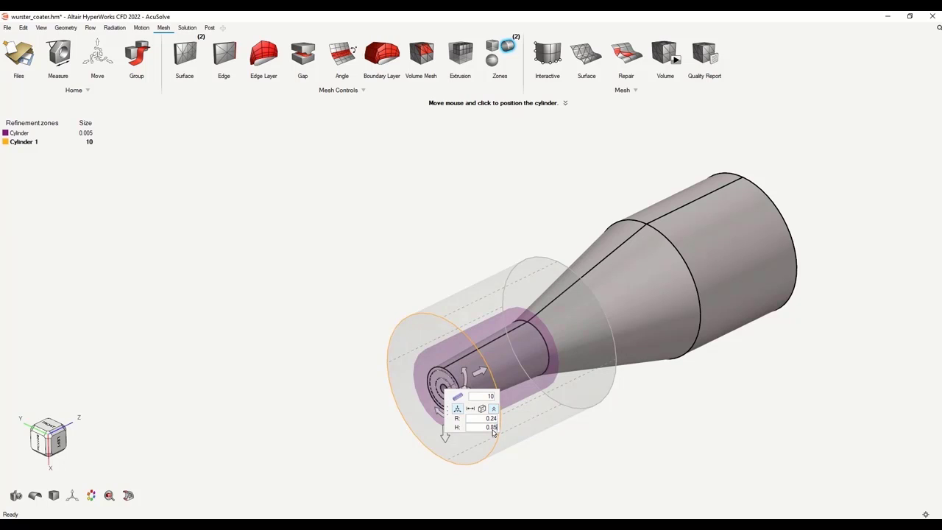
key("Return")
left_click(487, 397)
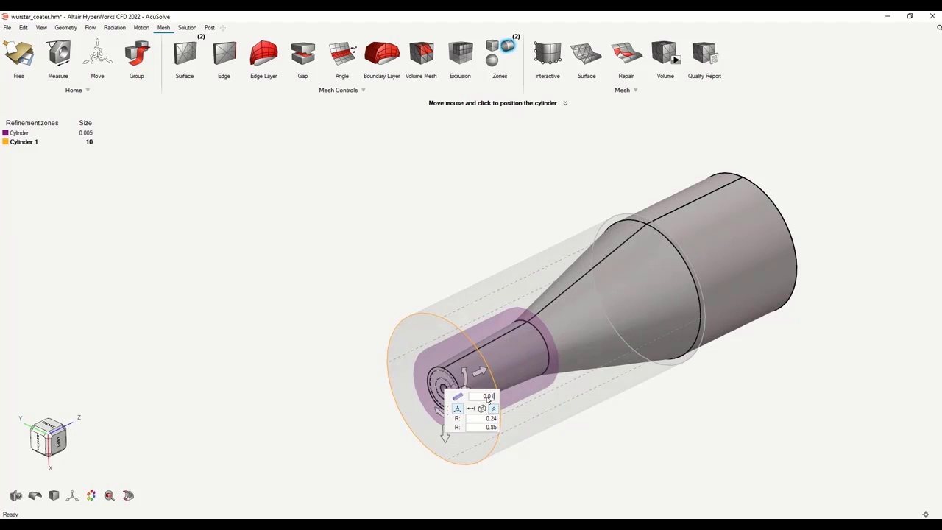
key("Return")
right_click(355, 196)
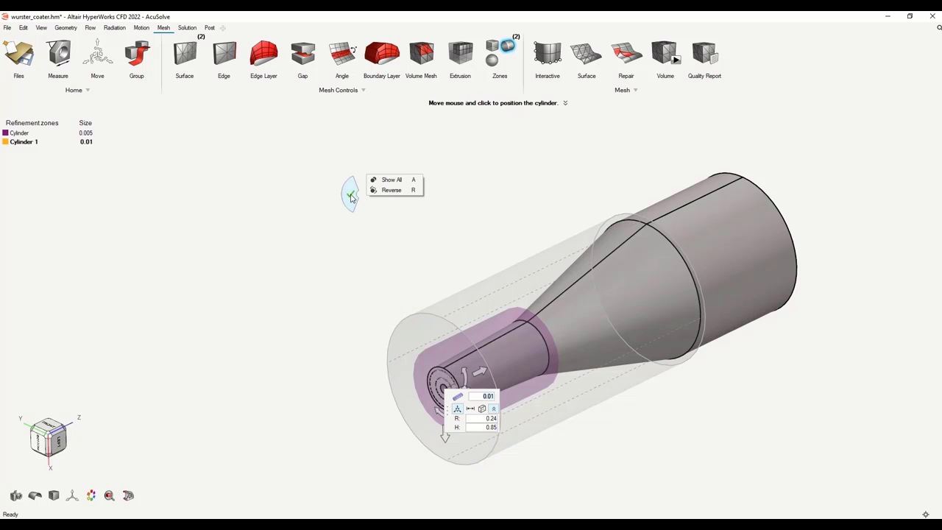
left_click(351, 196)
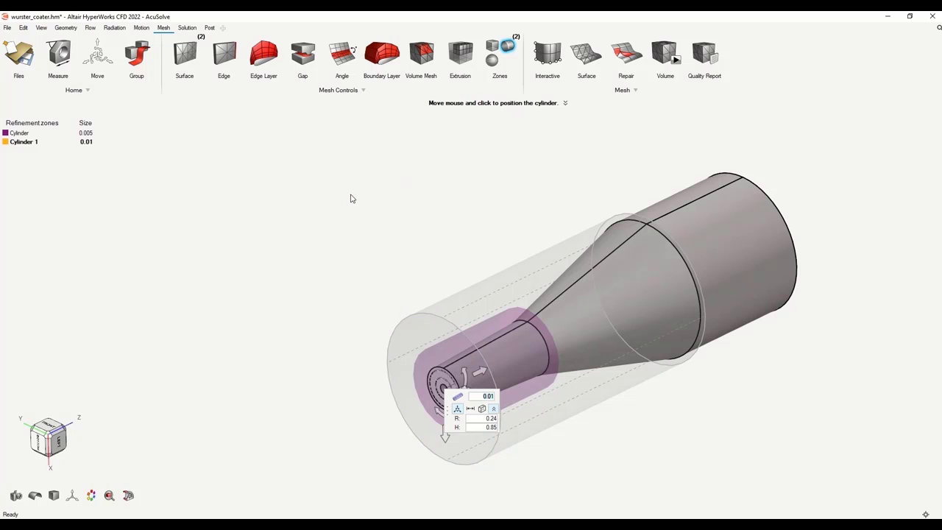
Run the volume mesh with a 0.015 average element size and close the run status
left_click(668, 58)
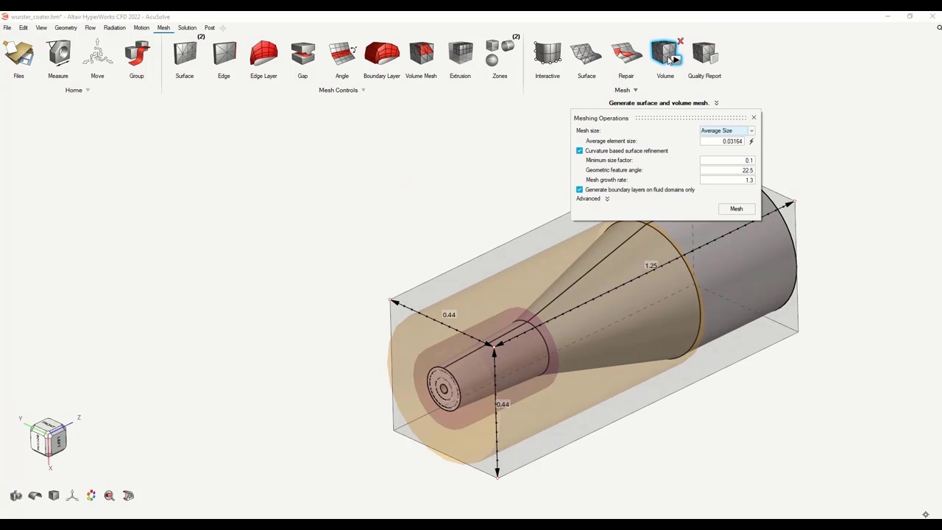
left_click_drag(722, 140, 737, 142)
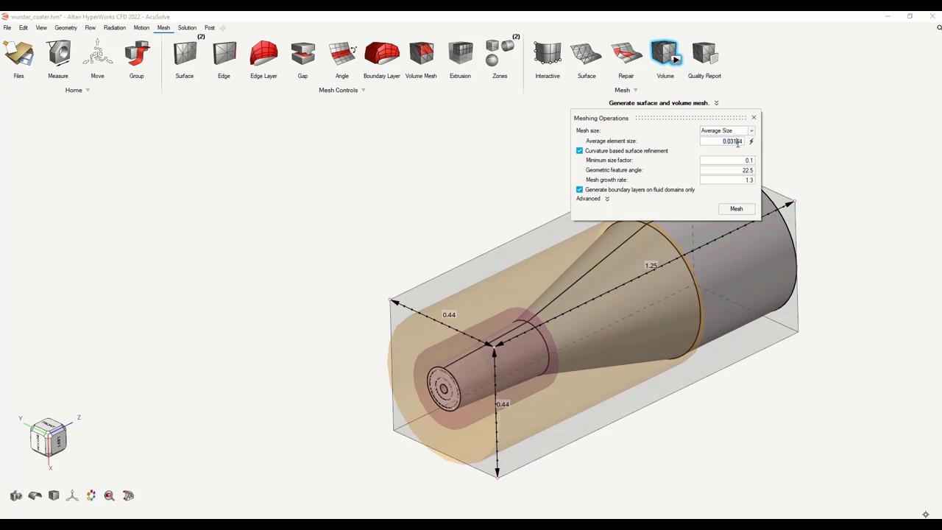
type("0.015")
double_click(749, 180)
left_click(735, 208)
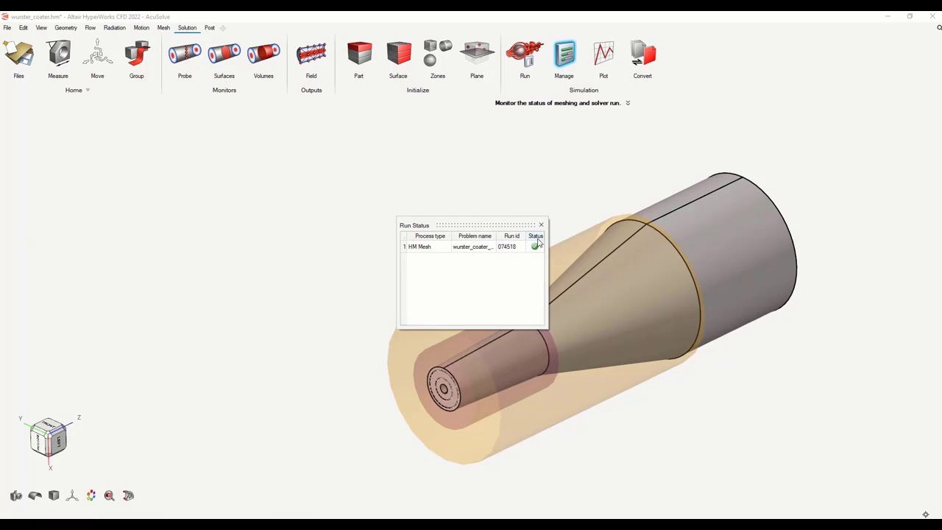
left_click(541, 224)
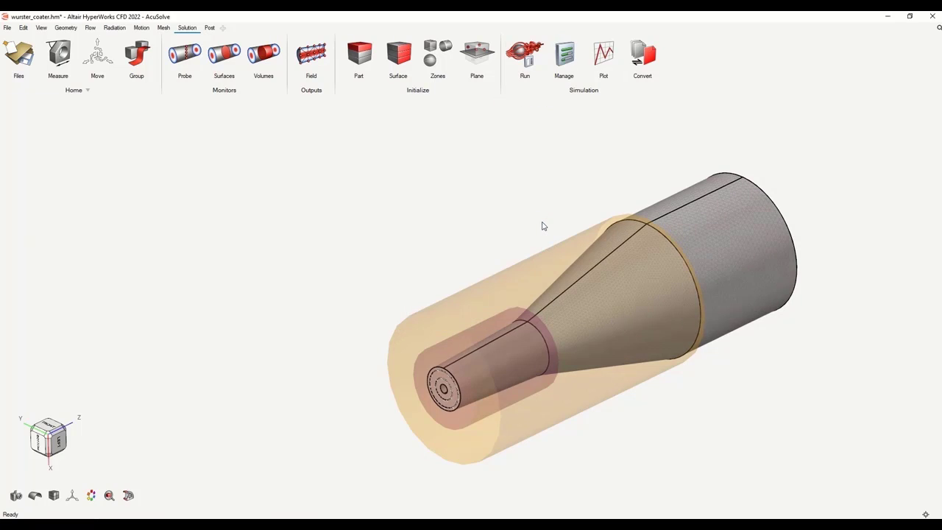
left_click(163, 28)
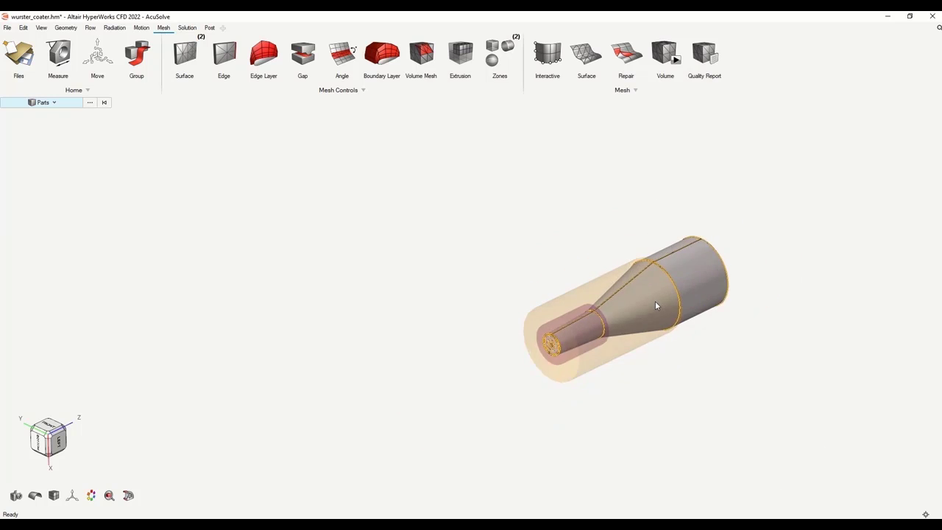
Zoom and orbit around the nozzle end to inspect the refined mesh, then show the Solution tools
scroll(656, 305, "up", 3)
left_click_drag(586, 345, 637, 286)
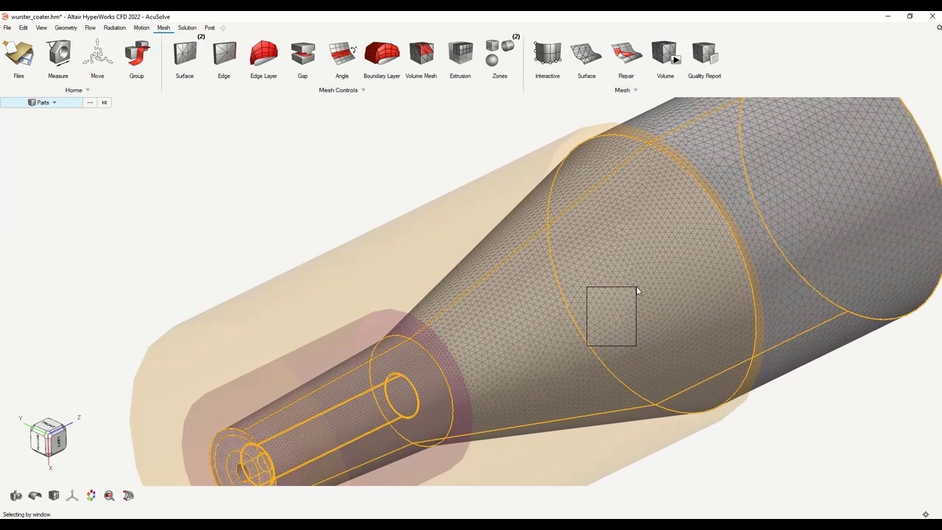
right_click_drag(716, 465, 767, 254)
right_click_drag(254, 370, 334, 273)
scroll(358, 309, "up", 5)
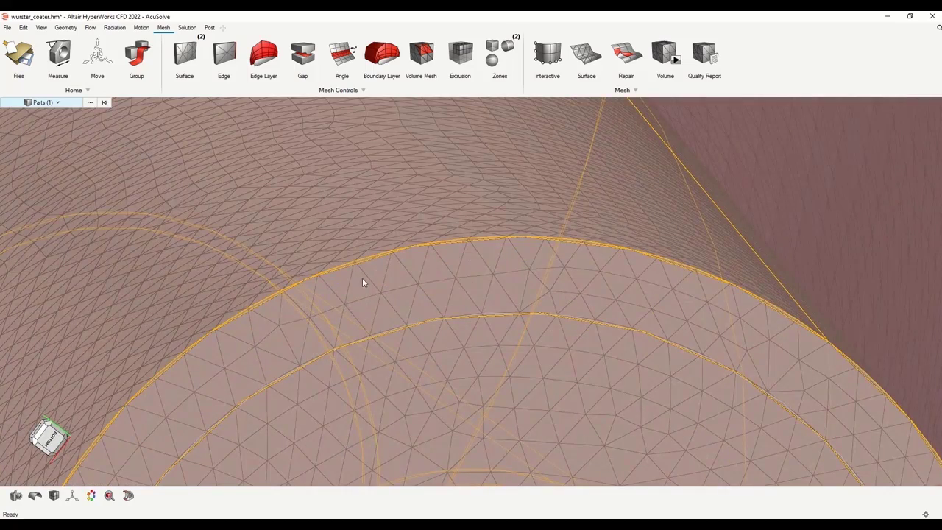
scroll(368, 312, "down", 5)
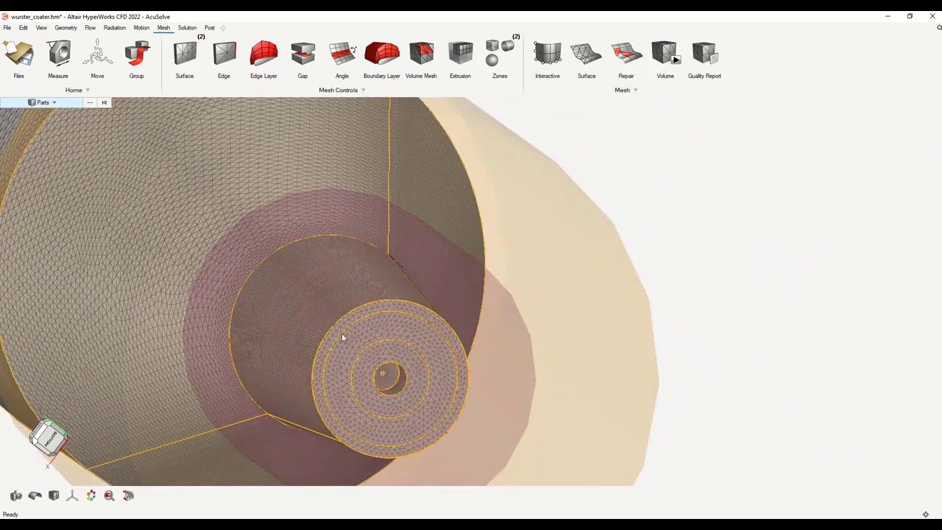
scroll(343, 333, "up", 5)
scroll(351, 312, "up", 2)
scroll(367, 316, "down", 7)
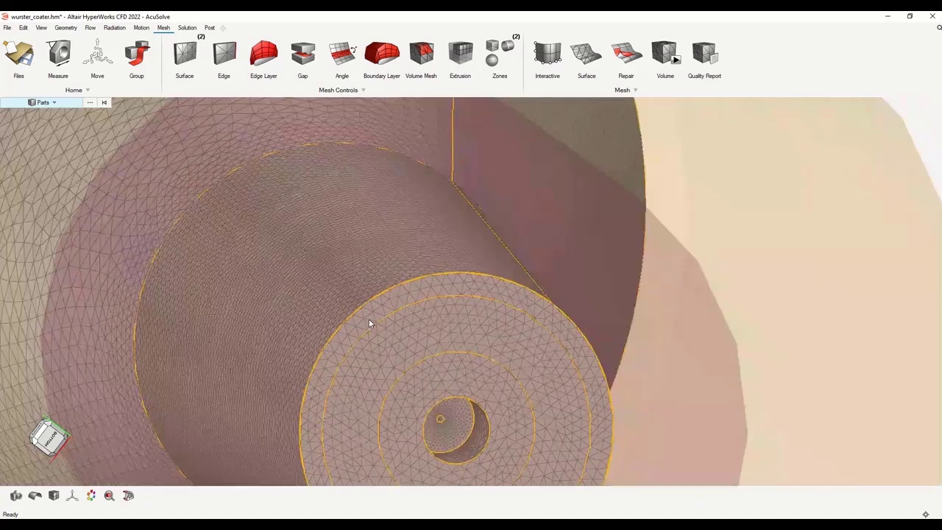
middle_click_drag(777, 331, 762, 332)
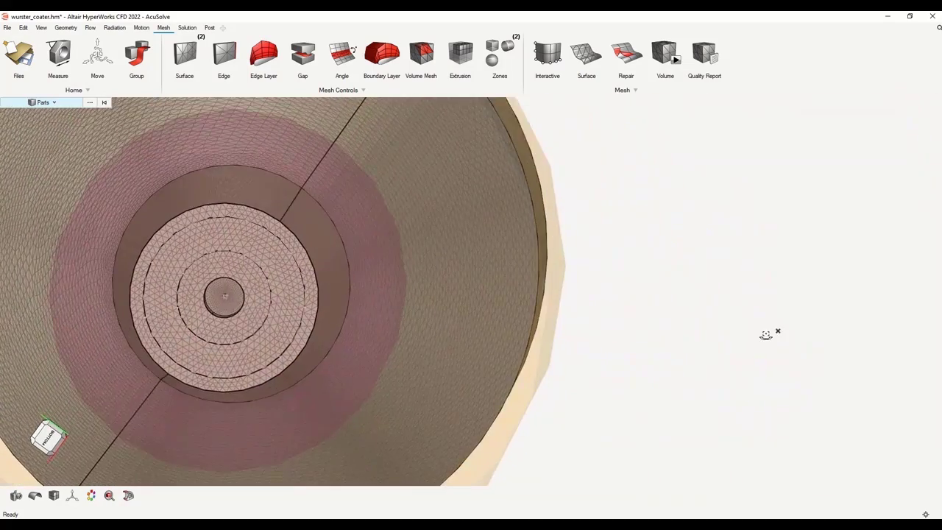
scroll(212, 245, "up", 3)
scroll(237, 279, "up", 6)
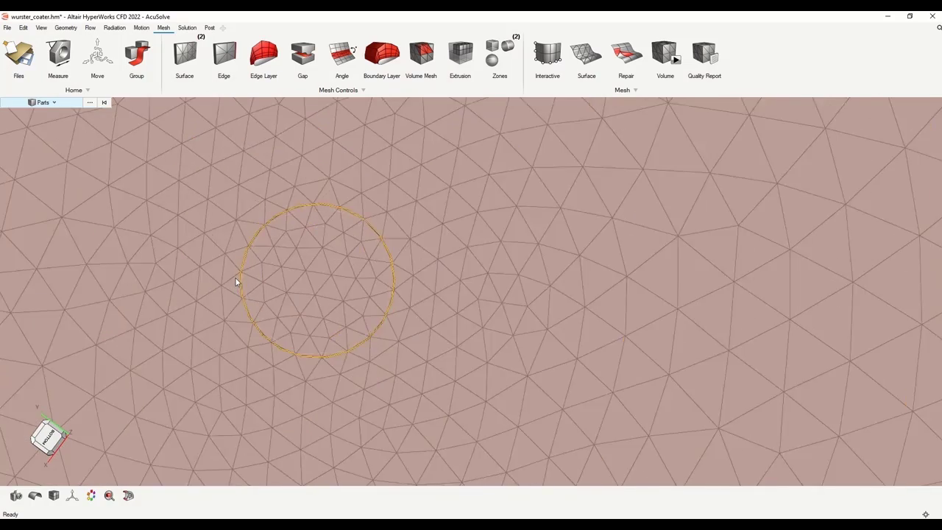
scroll(277, 280, "down", 3)
scroll(395, 335, "down", 6)
scroll(395, 334, "down", 5)
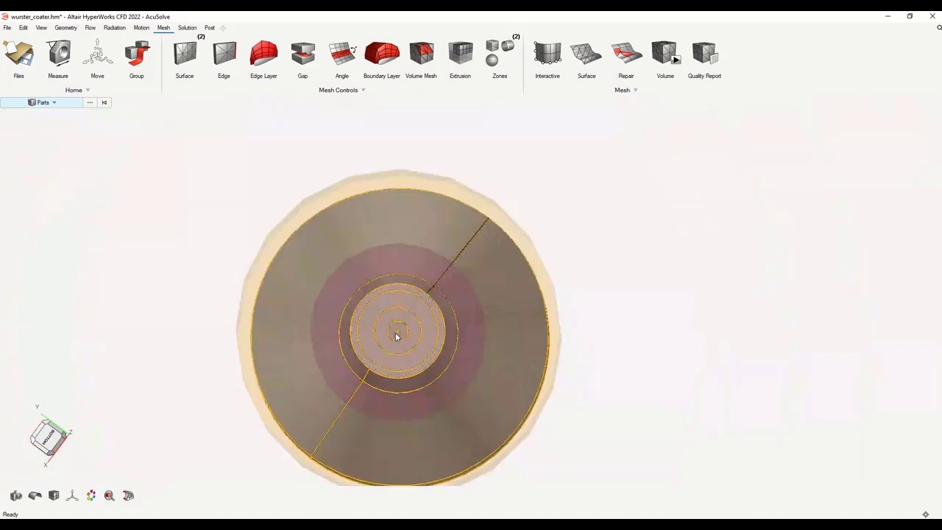
left_click(187, 28)
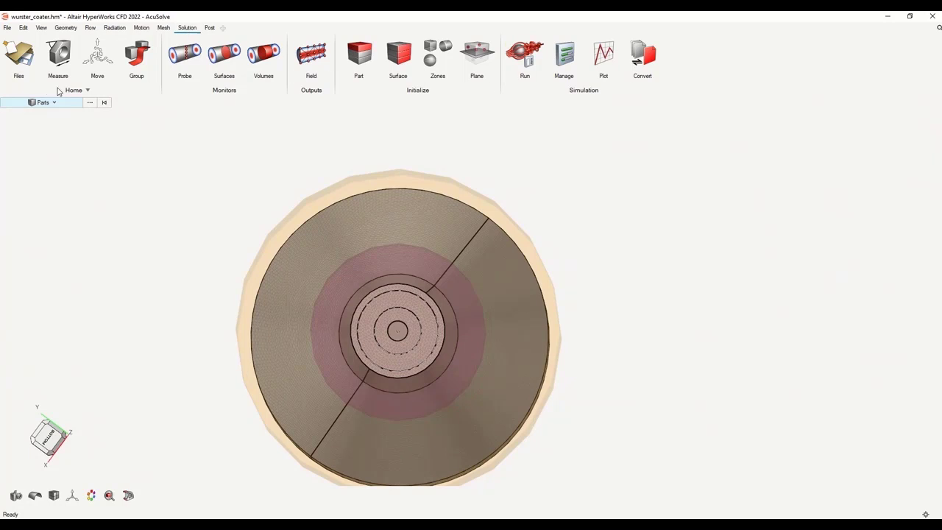
Save the model and orbit the coater to an oblique view
left_click(29, 64)
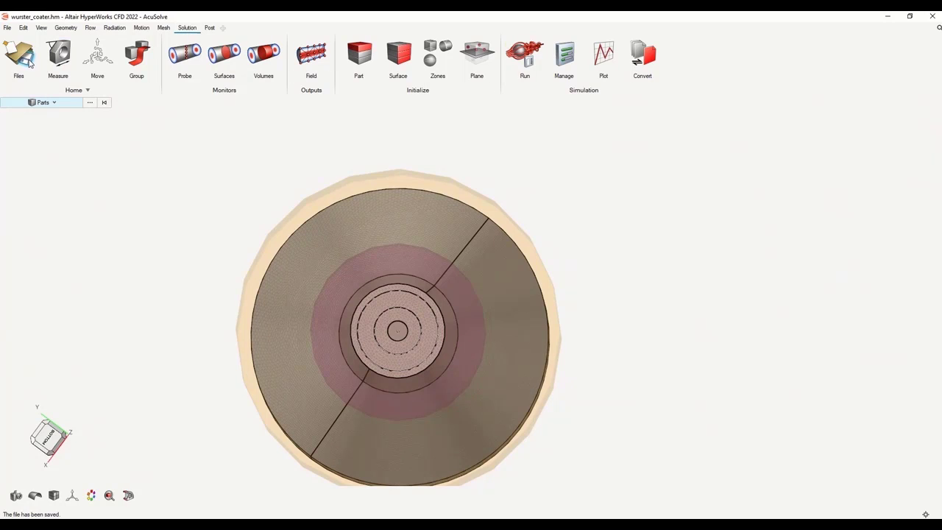
scroll(647, 238, "down", 1)
right_click_drag(606, 174, 782, 223)
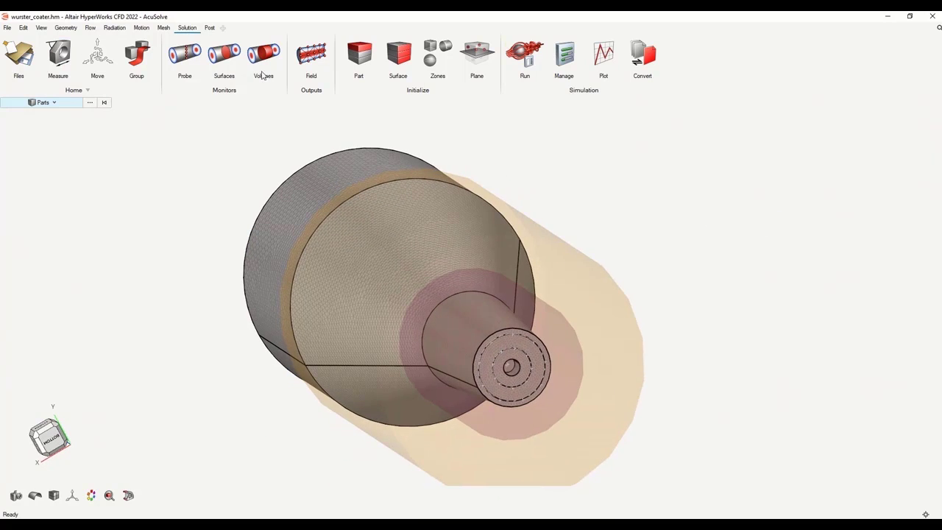
Export the AcuSolve solver deck as wurster_coater into the Demo folder
left_click(7, 28)
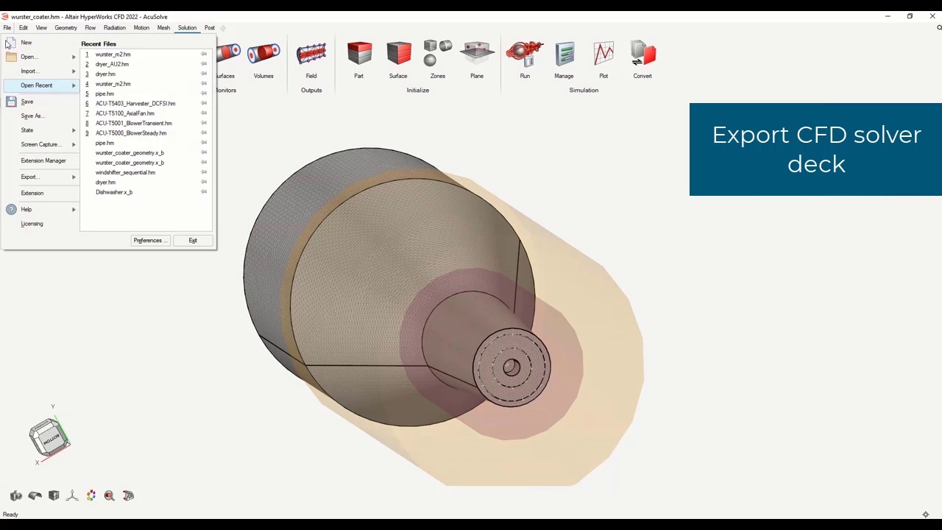
mouse_move(42, 181)
left_click(141, 76)
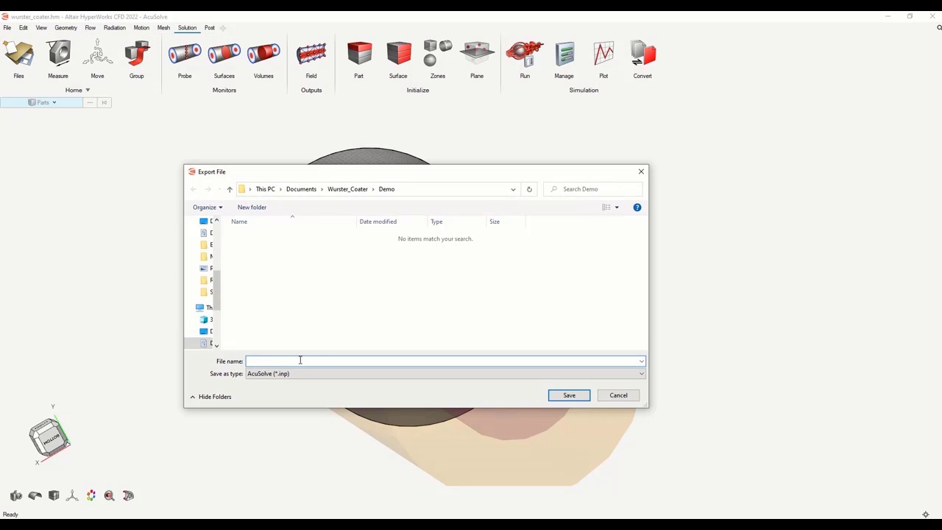
type("wurster_coater")
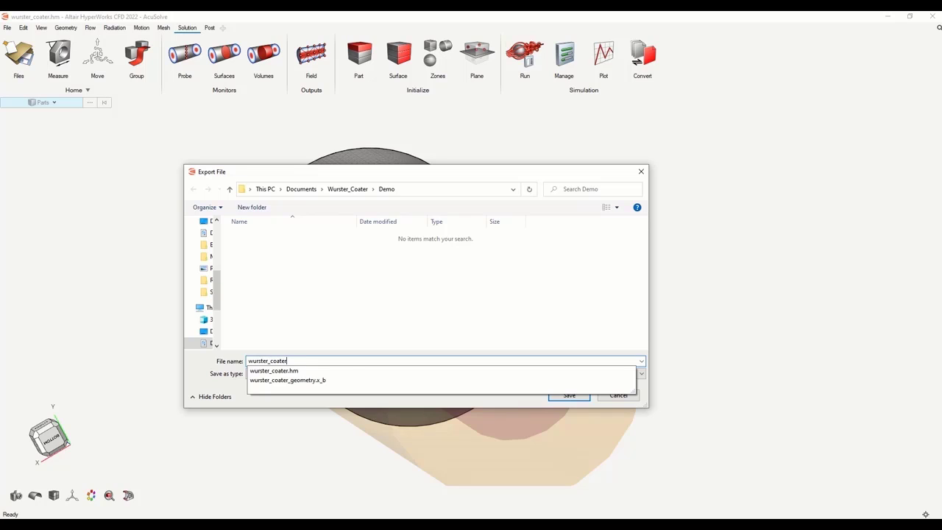
left_click(206, 375)
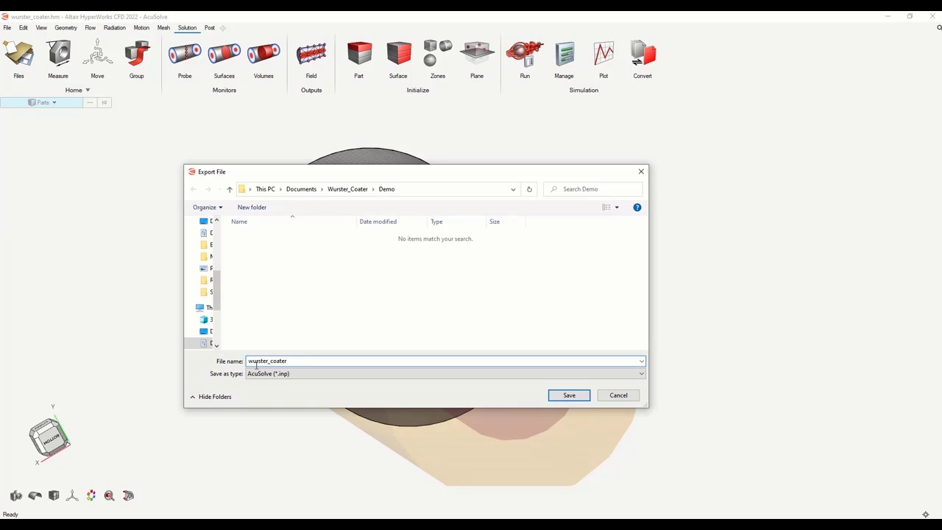
left_click(568, 396)
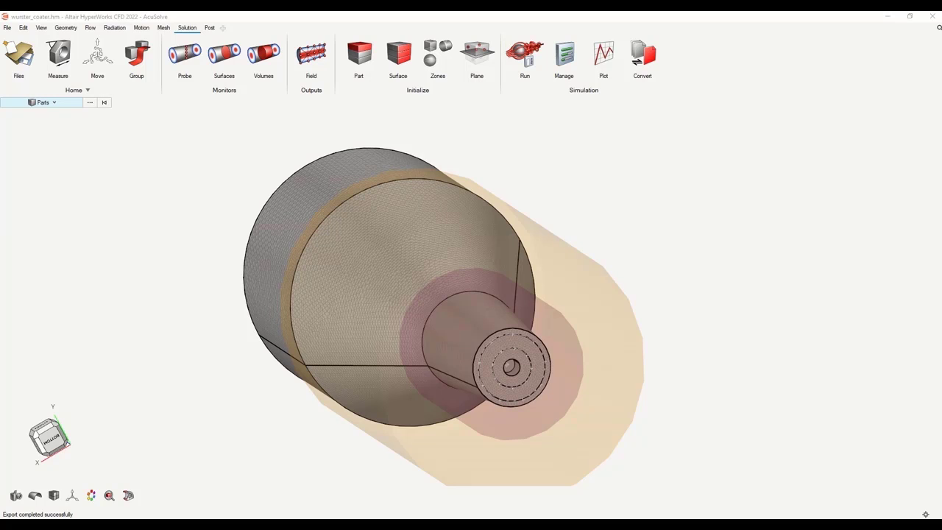
left_click_drag(941, 254, 528, 115)
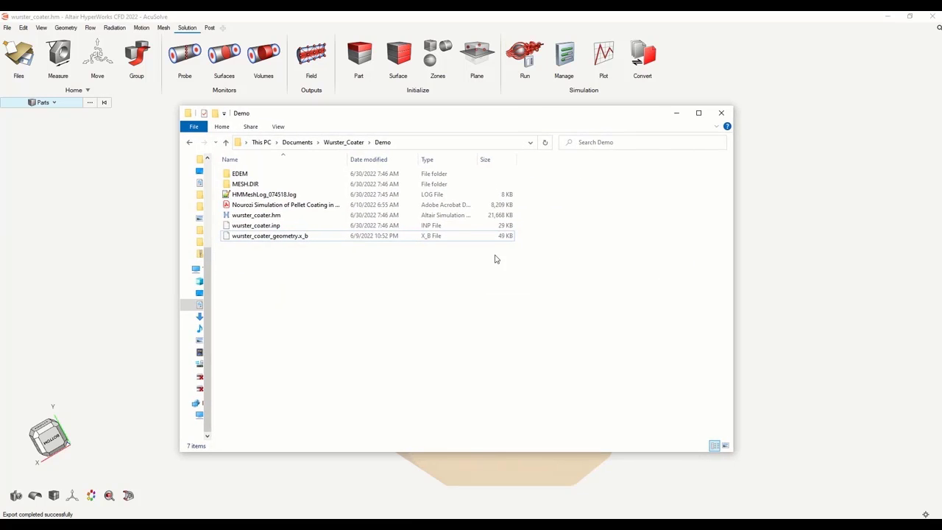
Open the Demo\EDEM folder holding wurster_coater.dem and its companion files
double_click(263, 175)
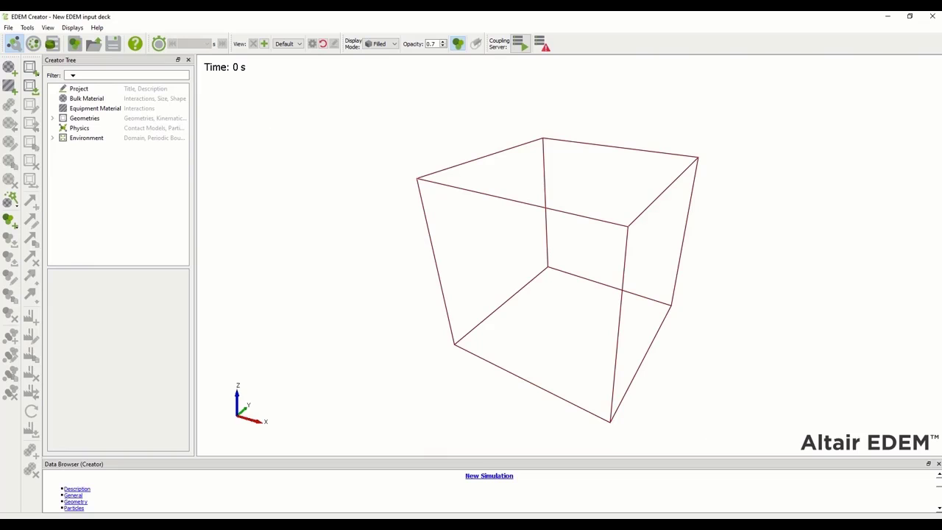
Load wurster_coater.dem from the EDEM folder in EDEM Creator
left_click(8, 28)
left_click(12, 39)
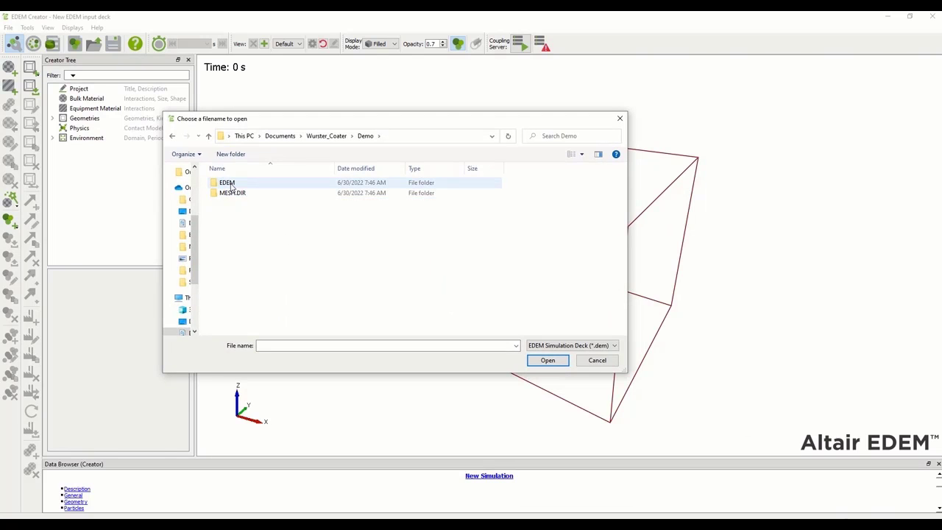
double_click(231, 184)
left_click(247, 194)
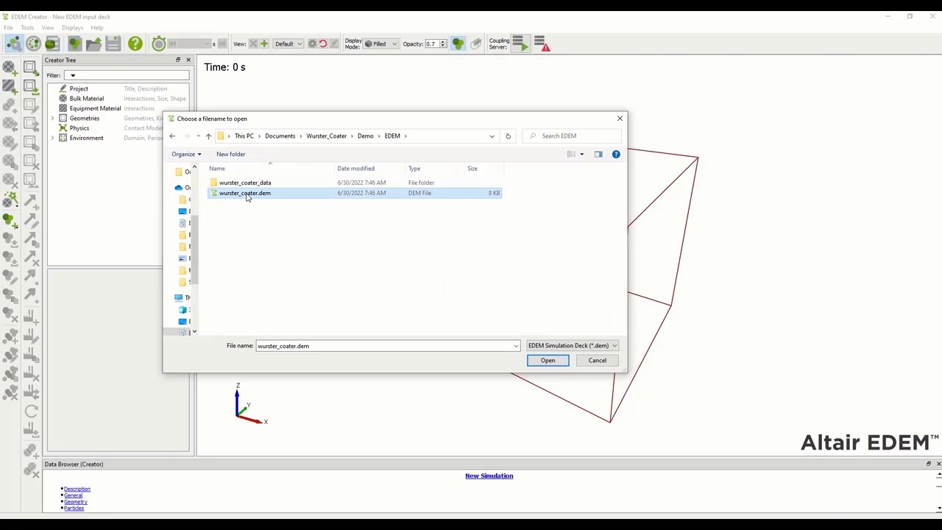
left_click(552, 361)
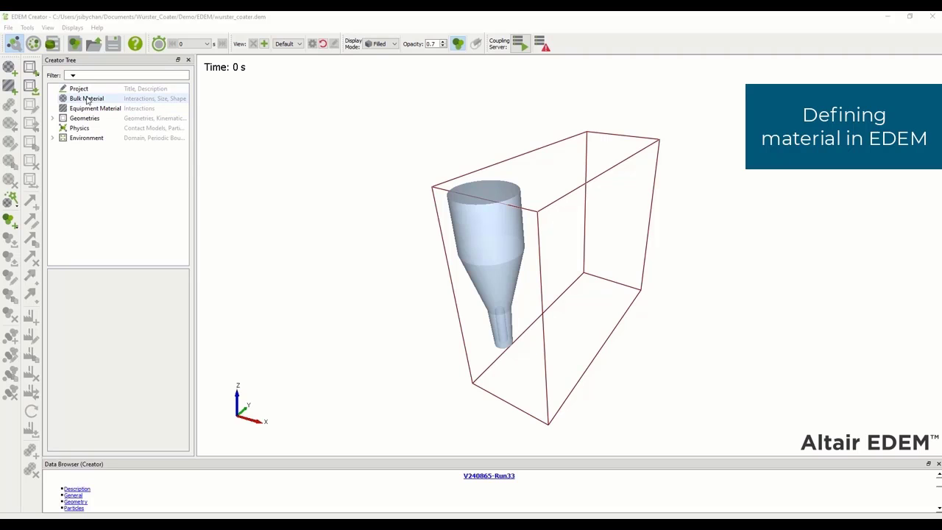
left_click(87, 100)
right_click(86, 100)
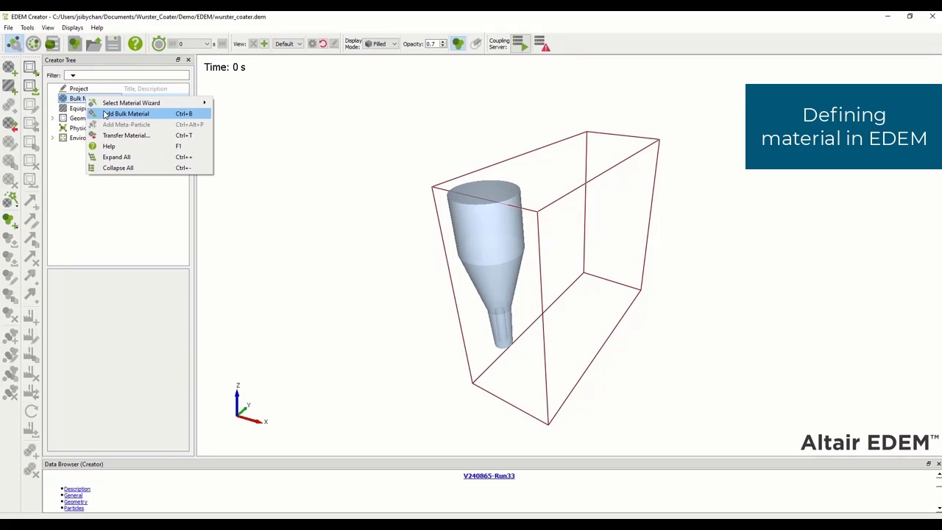
Add bulk material Pellet_material with density 1500 kg/m³ and shear modulus 6.098e+05 Pa
left_click(105, 115)
double_click(104, 109)
type("Pelle")
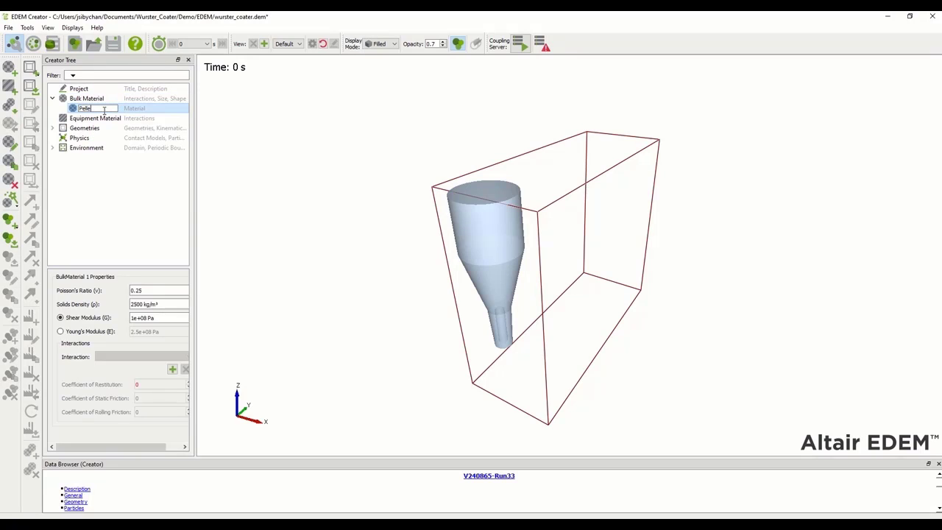
type("t_material")
key("Return")
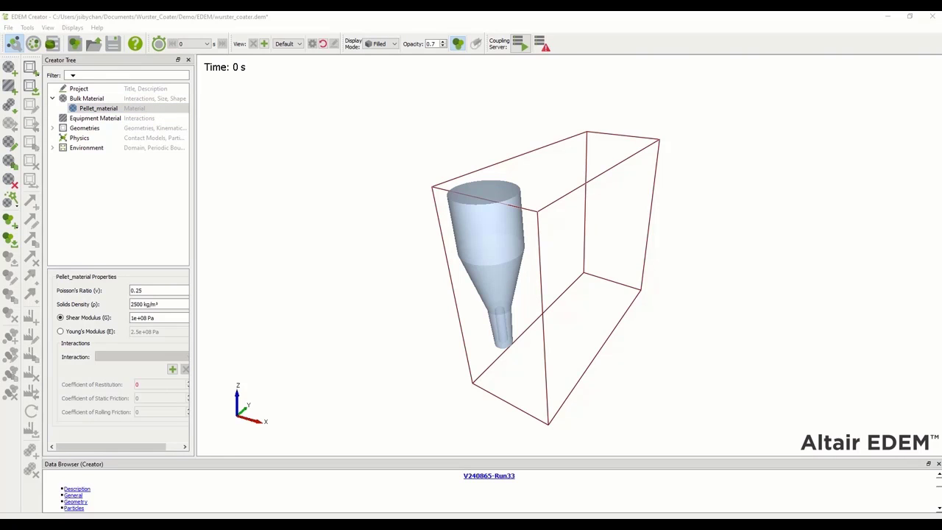
double_click(137, 303)
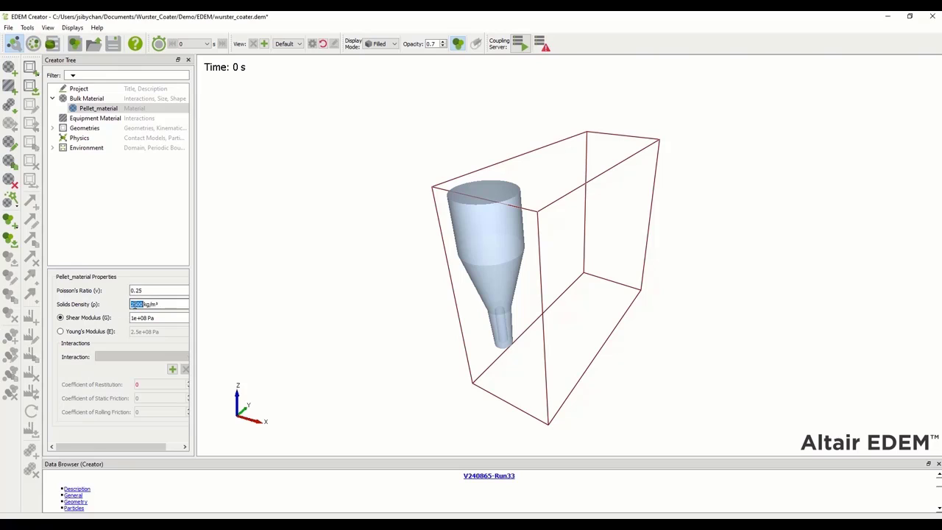
type("1500")
double_click(146, 317)
type("6.09")
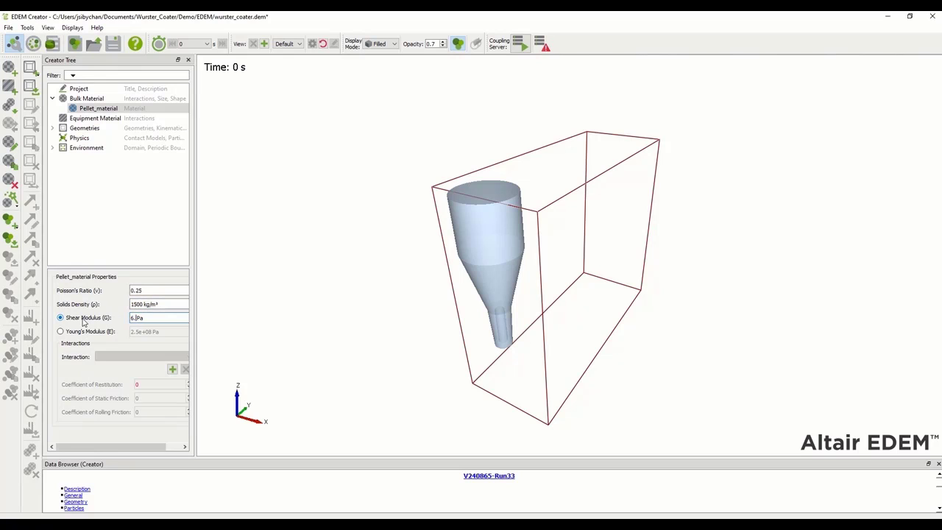
type("8e+05")
key("Return")
Add a Pellet_material self-interaction: restitution 0.643, static friction 0.23, rolling friction 0.1
left_click(172, 370)
left_click(464, 279)
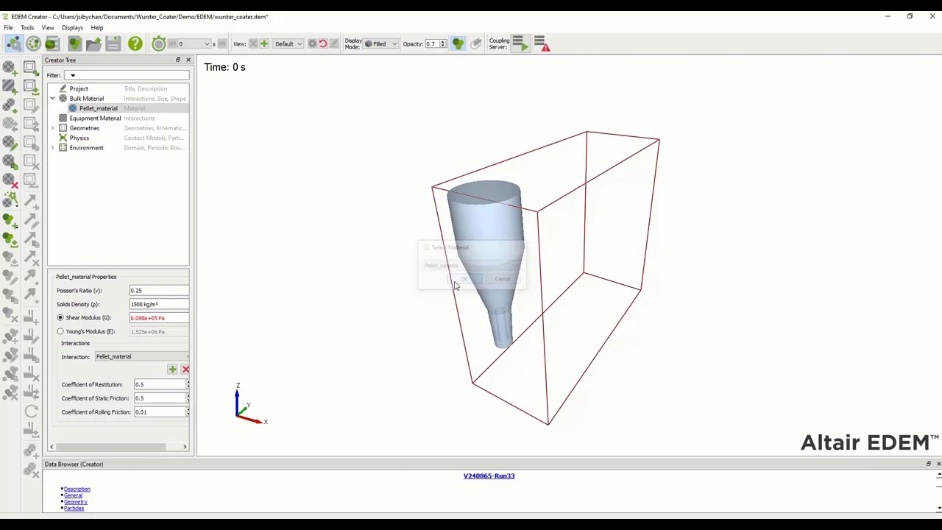
left_click(166, 384)
type("0.643")
key("Tab")
type("0.23")
key("Tab")
type("0.")
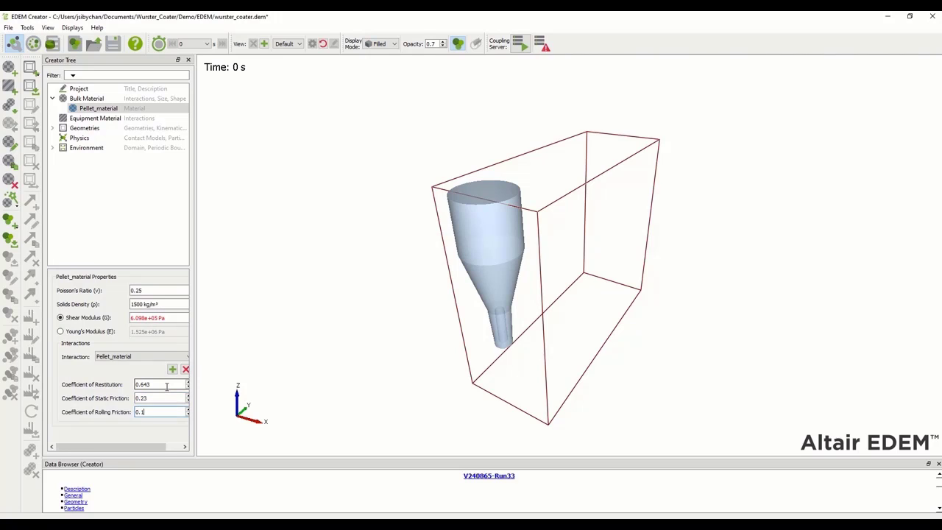
type("1")
left_click(92, 111)
Add a single-sphere shape with 1.5 mm physical radius to Pellet_material
right_click(93, 112)
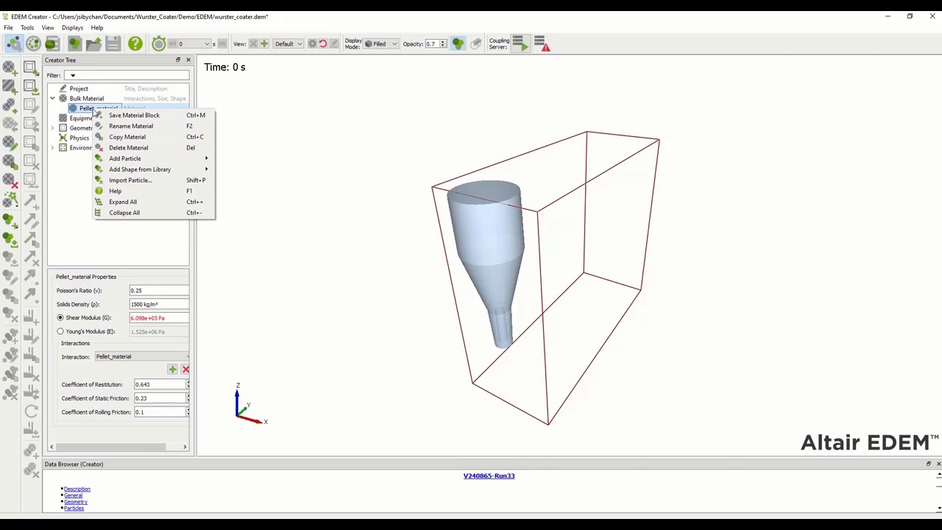
mouse_move(197, 170)
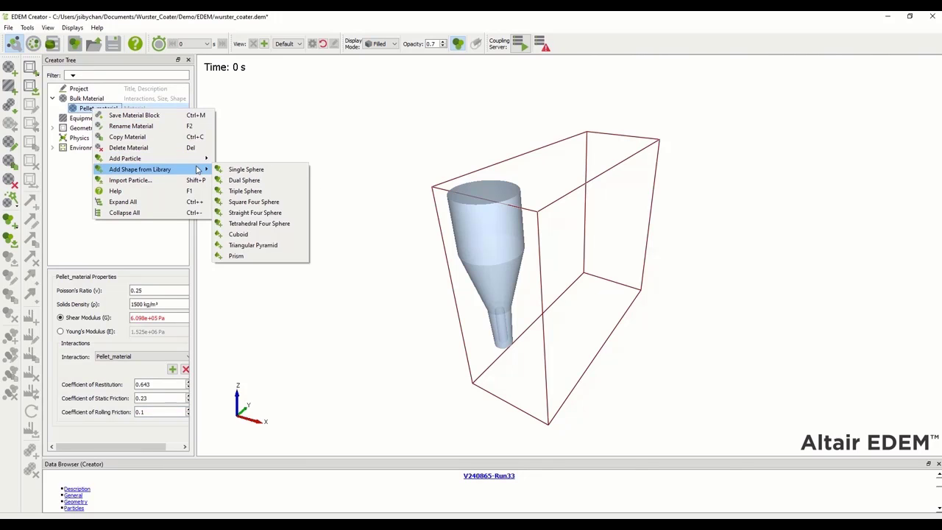
left_click(230, 170)
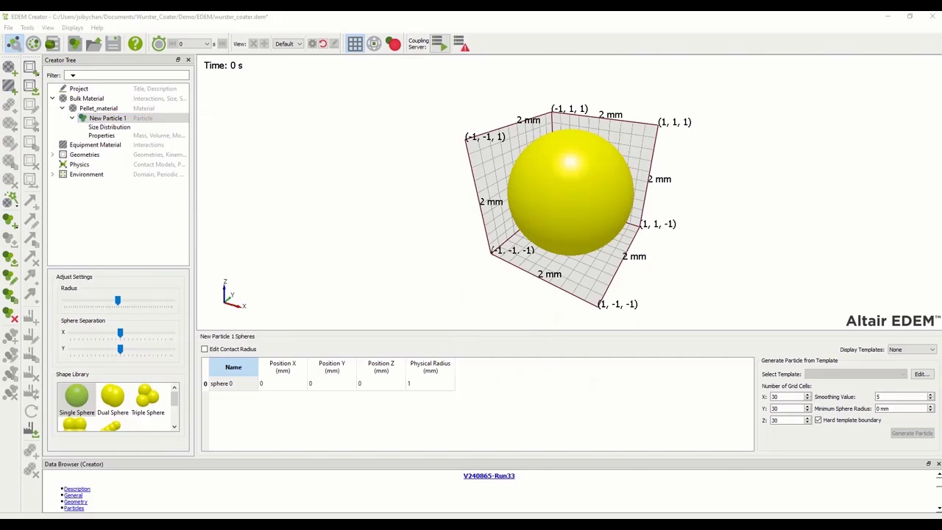
double_click(422, 382)
type("1.5")
key("Return")
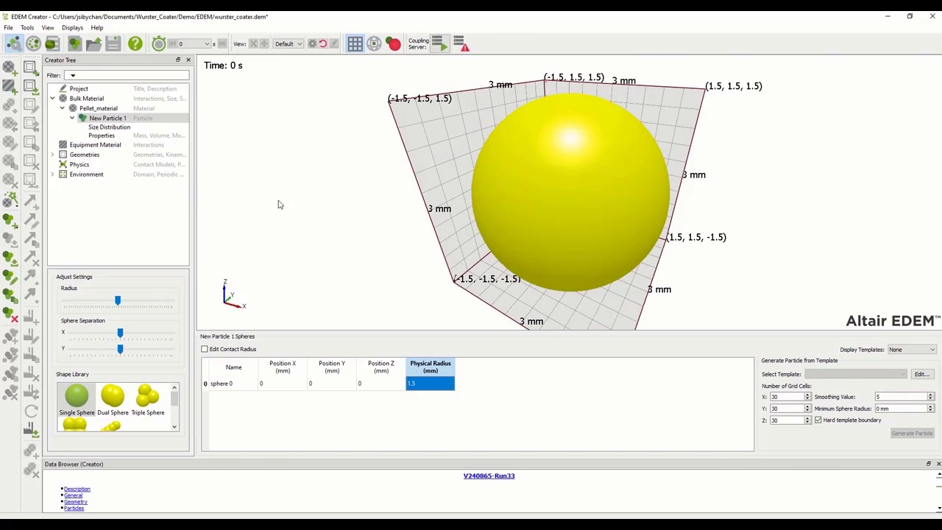
Rename the particle to pellet and enable automatic mass, volume and inertia calculation
left_click(102, 119)
right_click(102, 119)
left_click(122, 121)
type("pellet")
key("Return")
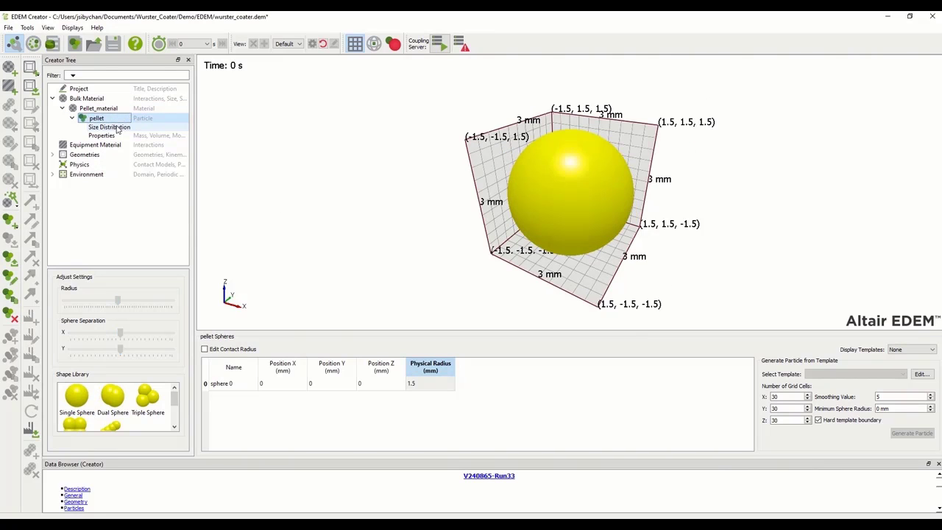
left_click(107, 135)
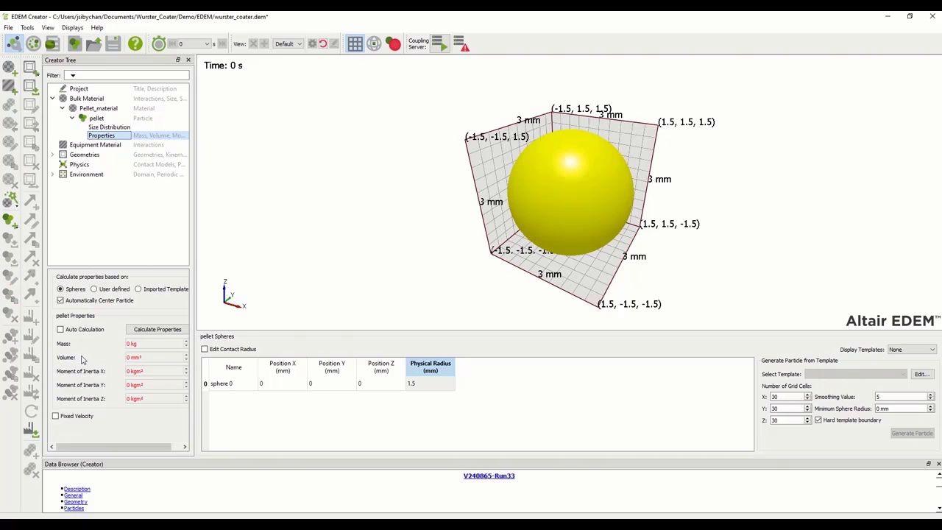
left_click(61, 329)
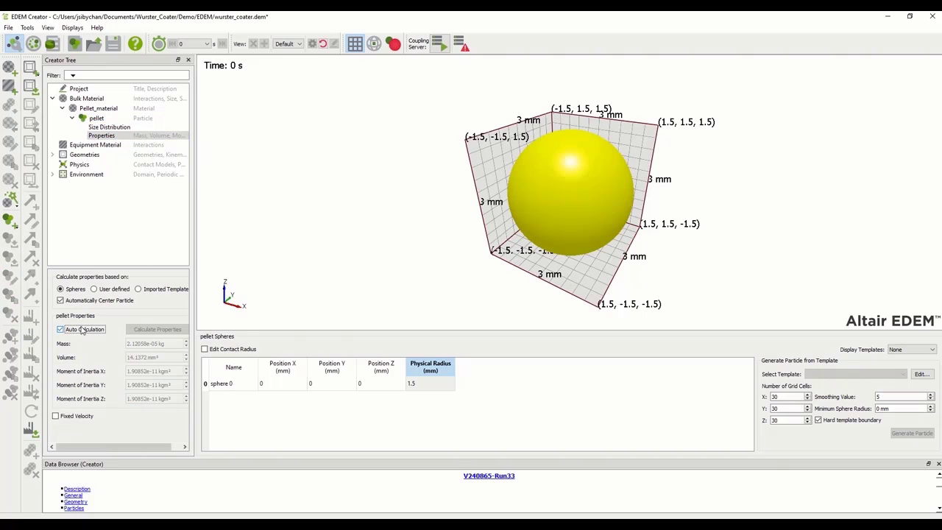
left_click(84, 99)
Add a bulk material named Spray_material with 1000 kg/m³ density and 1000 Pa shear modulus
right_click(84, 102)
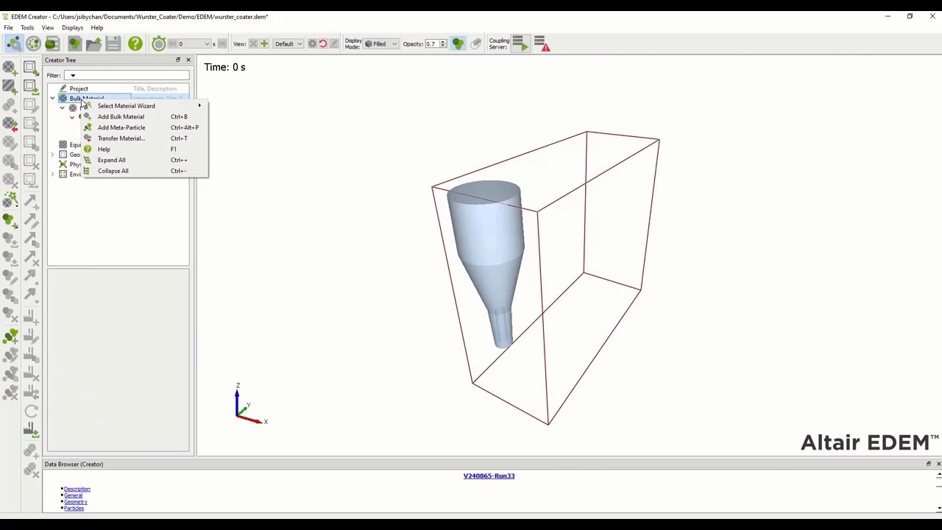
left_click(107, 116)
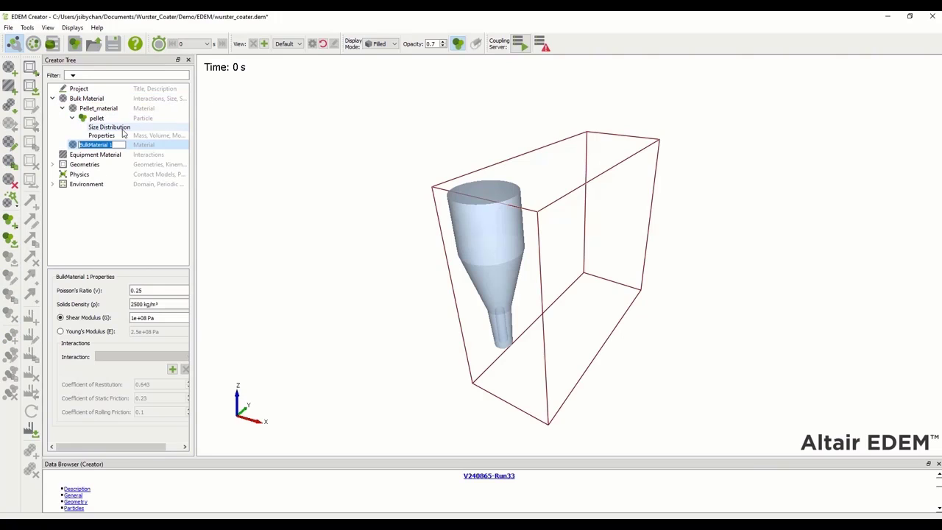
type("Spra")
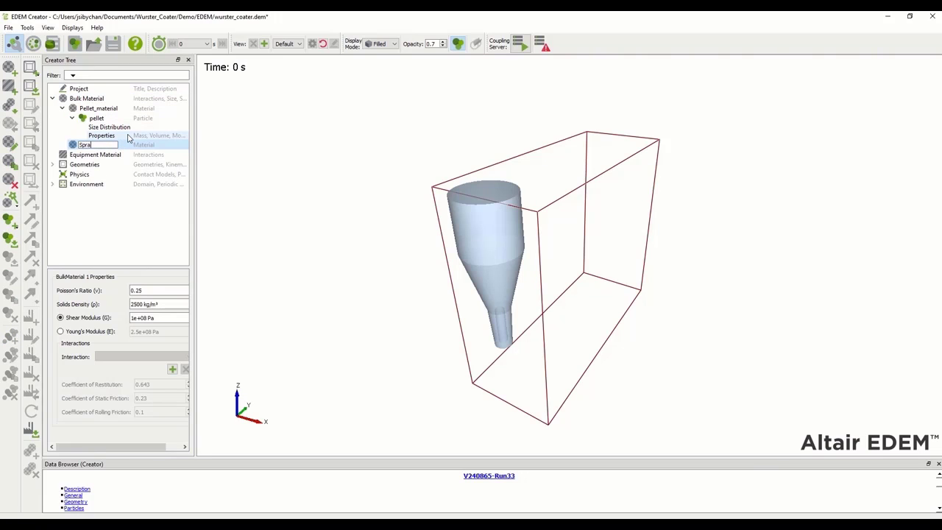
type("y_material")
key("Return")
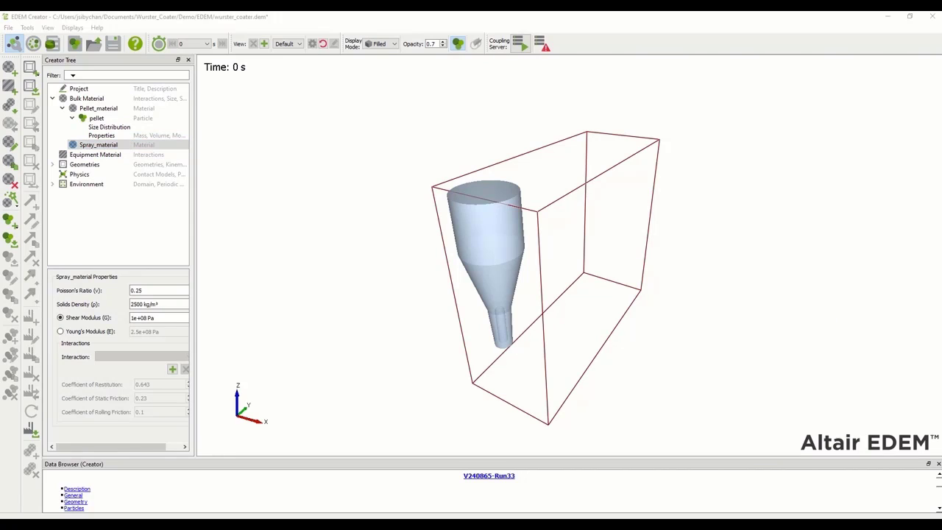
double_click(137, 304)
type("1000")
left_click(137, 318)
double_click(138, 320)
type("1000")
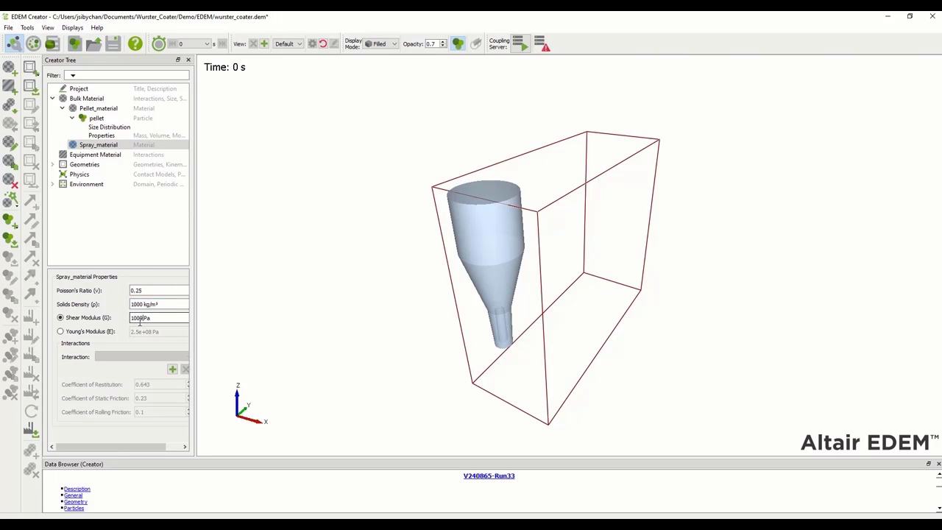
Add Spray_material interactions with Pellet_material and with itself
left_click(172, 369)
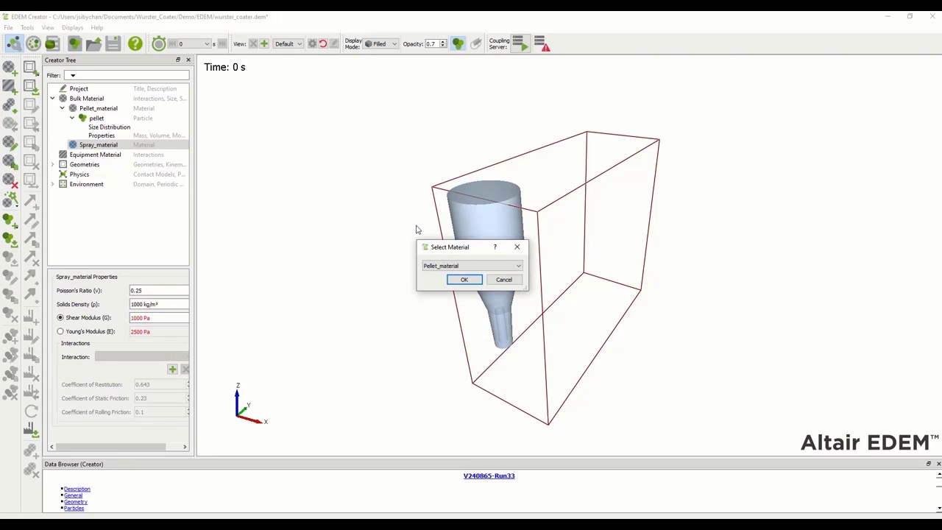
left_click(464, 279)
left_click(172, 369)
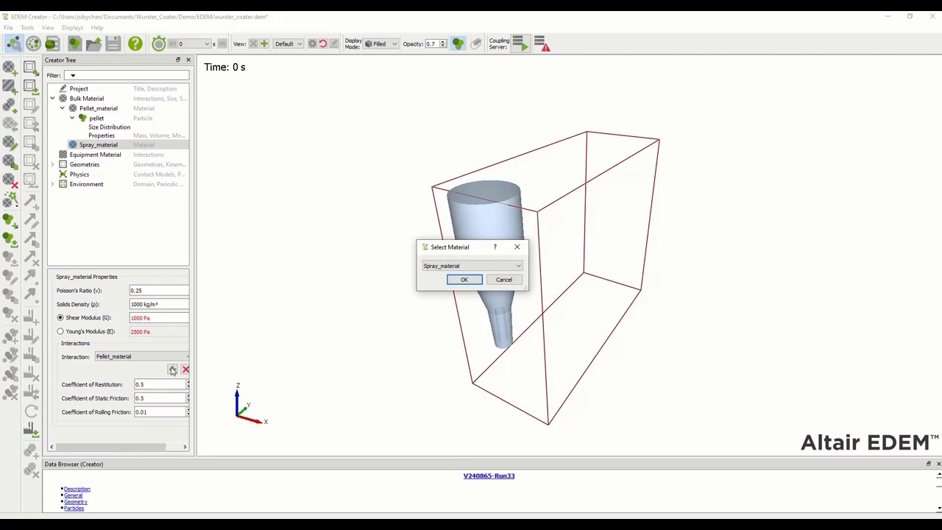
left_click(466, 281)
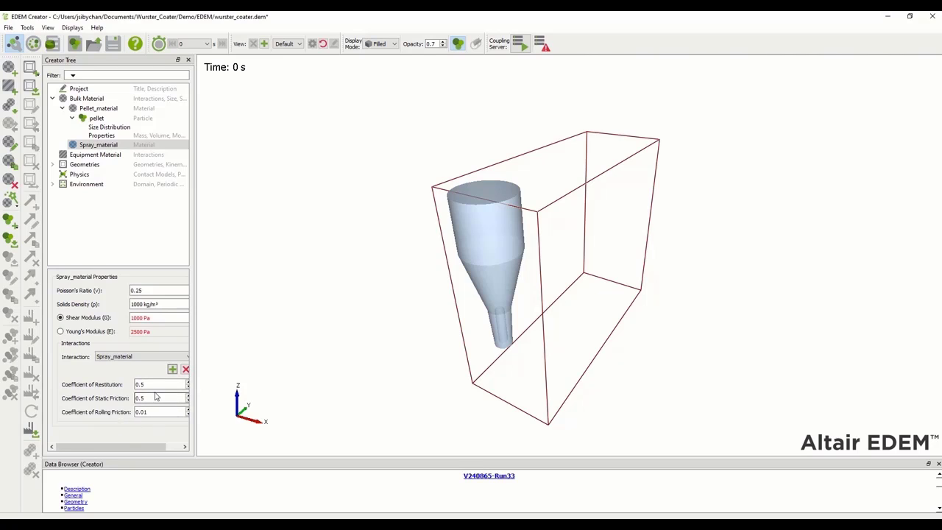
Add a single-sphere particle to Spray_material with a 0.06 mm physical radius
right_click(91, 145)
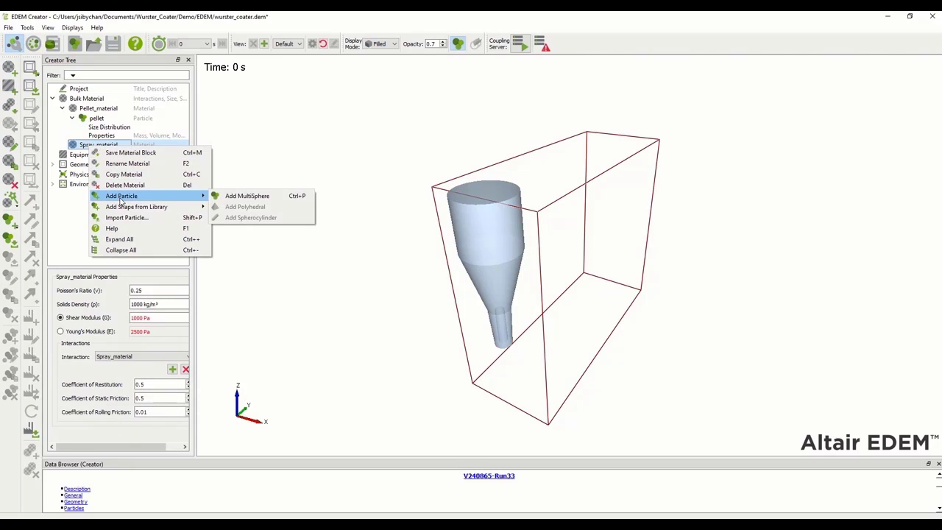
mouse_move(124, 207)
left_click(232, 210)
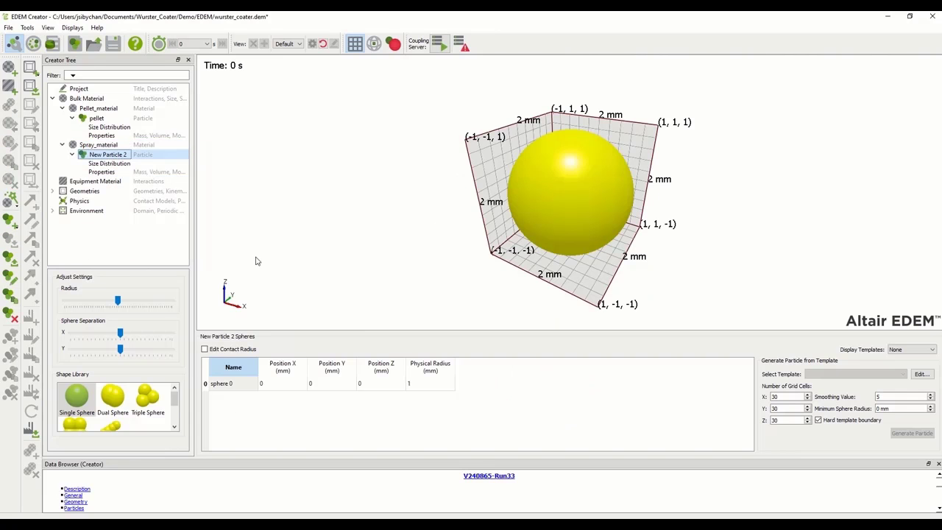
double_click(433, 389)
type("0.06")
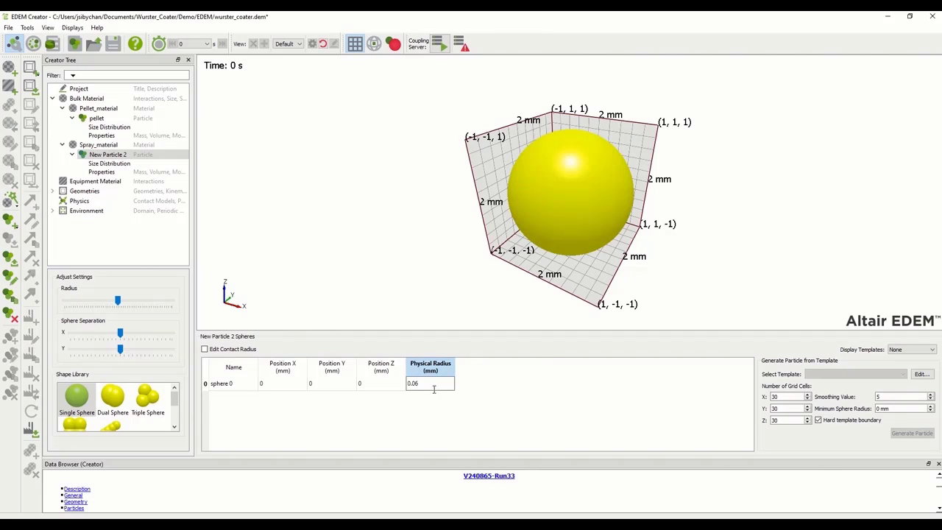
Rename the new particle to spray
right_click(118, 155)
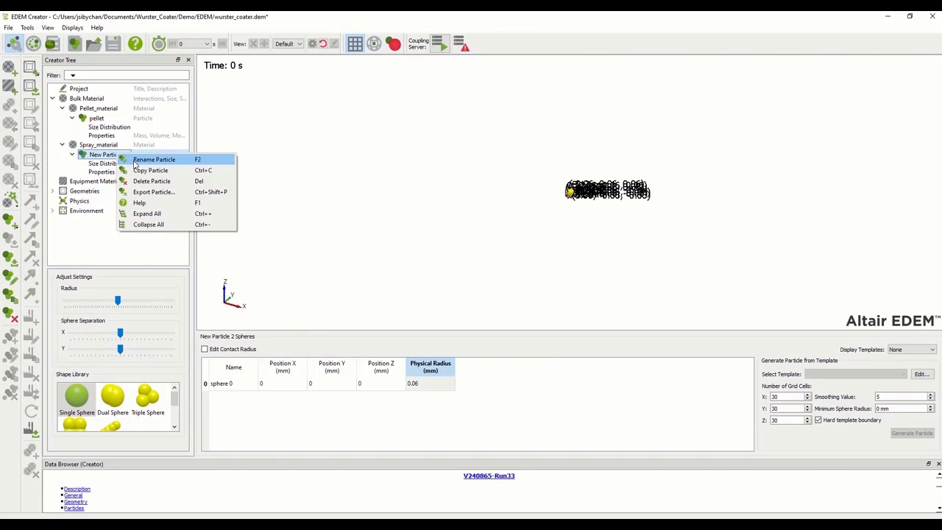
left_click(640, 223)
scroll(577, 203, "up", 6)
scroll(578, 203, "up", 5)
right_click(118, 156)
left_click(126, 159)
type("spra")
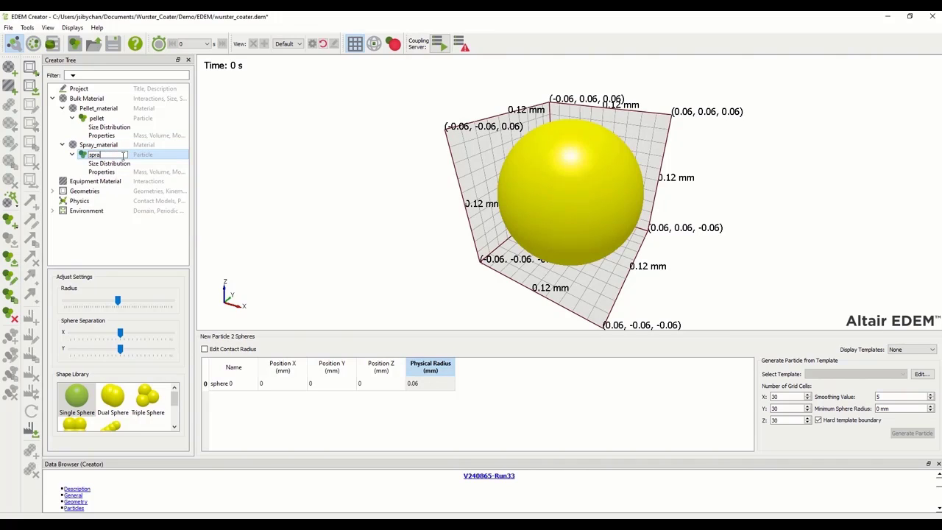
type("y")
key("Return")
Turn on automatic calculation of the spray particle's mass and inertia
left_click(122, 172)
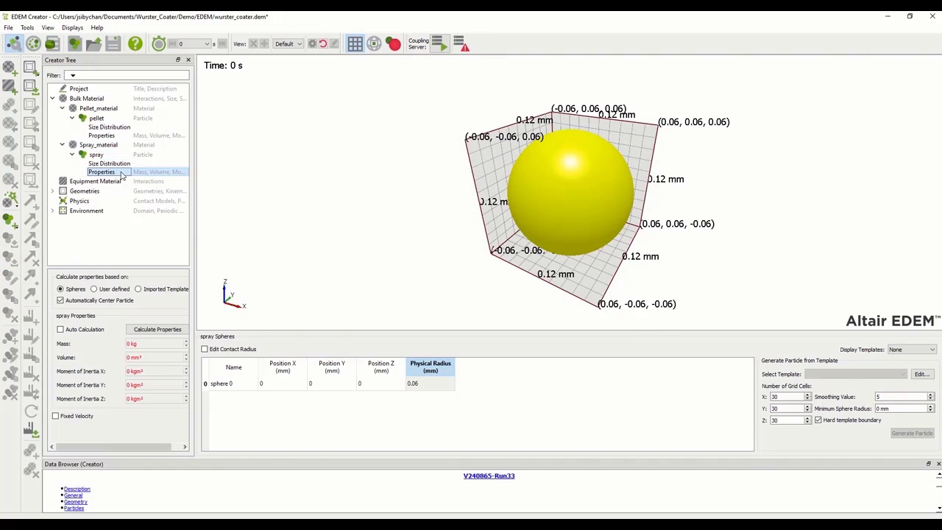
left_click(60, 329)
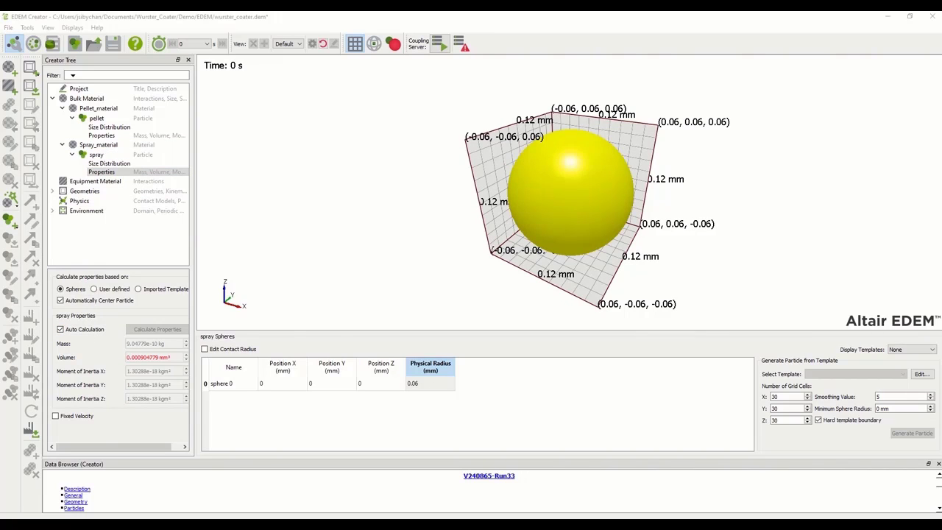
left_click(95, 182)
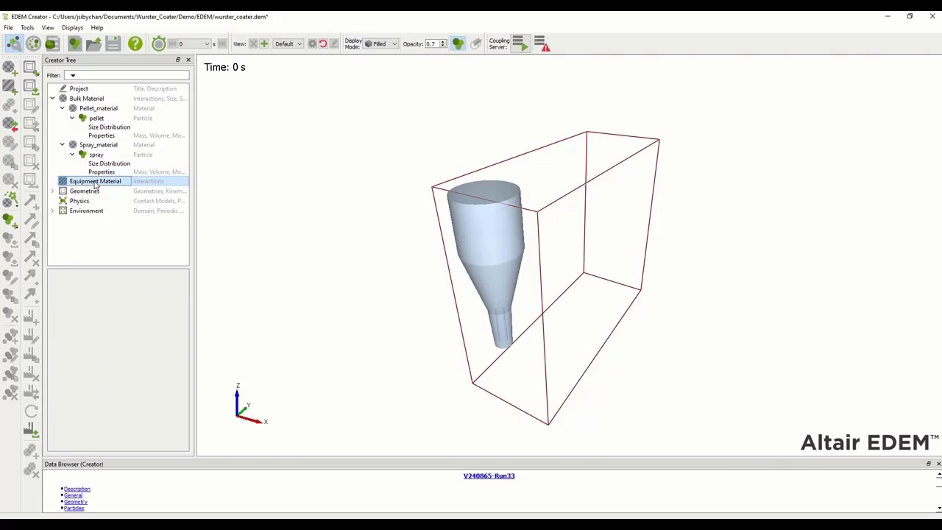
Add an equipment material named Steel with 7800 kg/m³ solids density
right_click(95, 184)
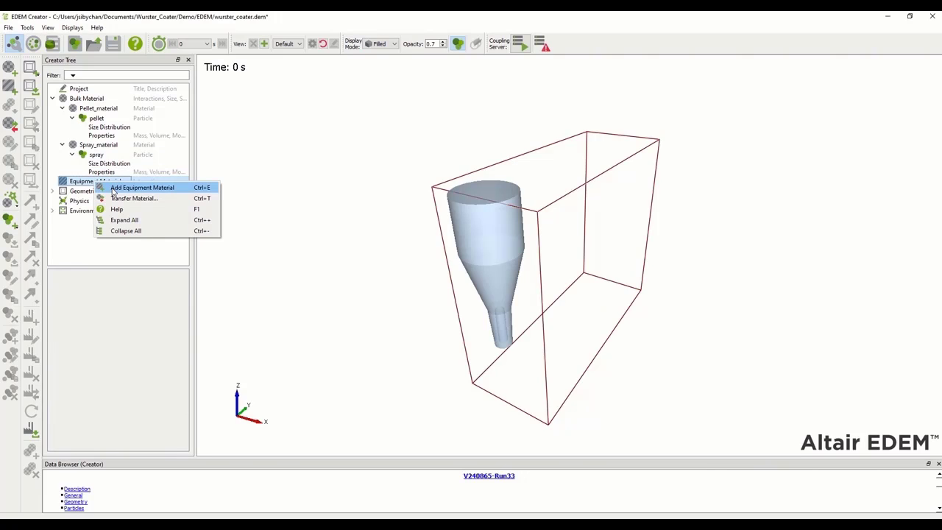
left_click(114, 188)
type("S")
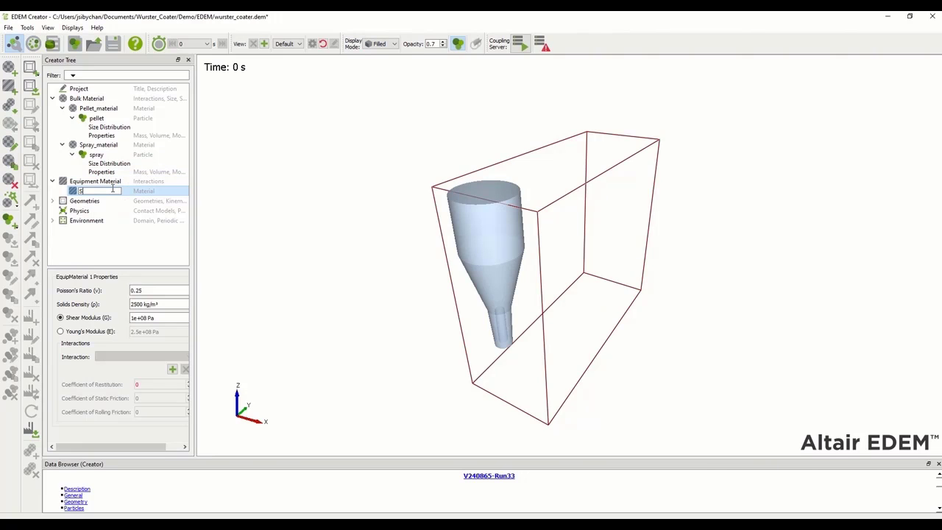
type("teel")
key("Return")
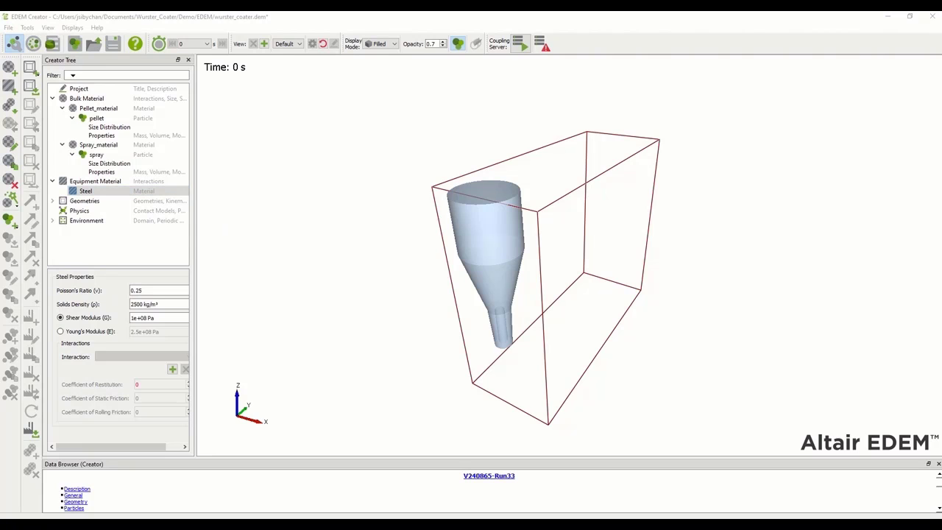
double_click(139, 302)
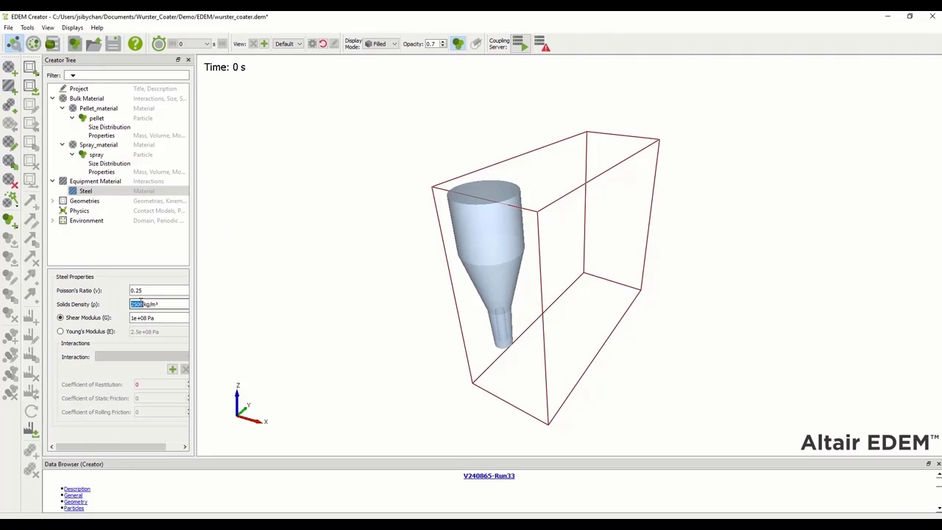
type("7800")
Give Steel interactions with Pellet_material (restitution 0.8, static friction 0.1) and Spray_material
left_click(171, 368)
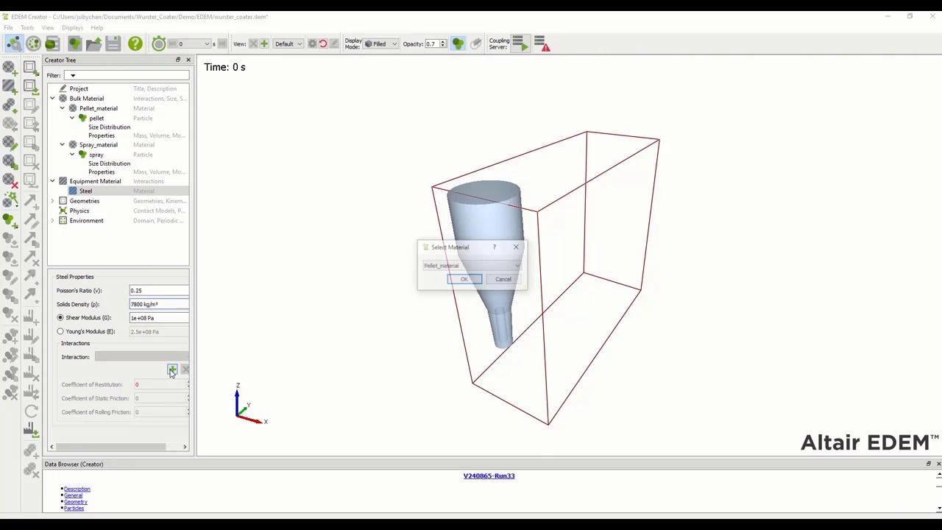
left_click(462, 280)
double_click(150, 384)
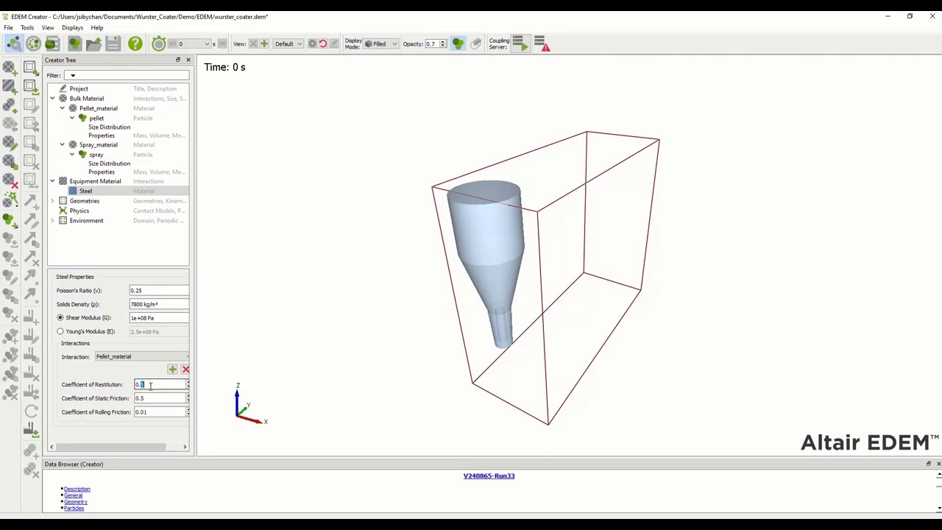
type("8")
key("Tab")
type("0")
left_click(172, 368)
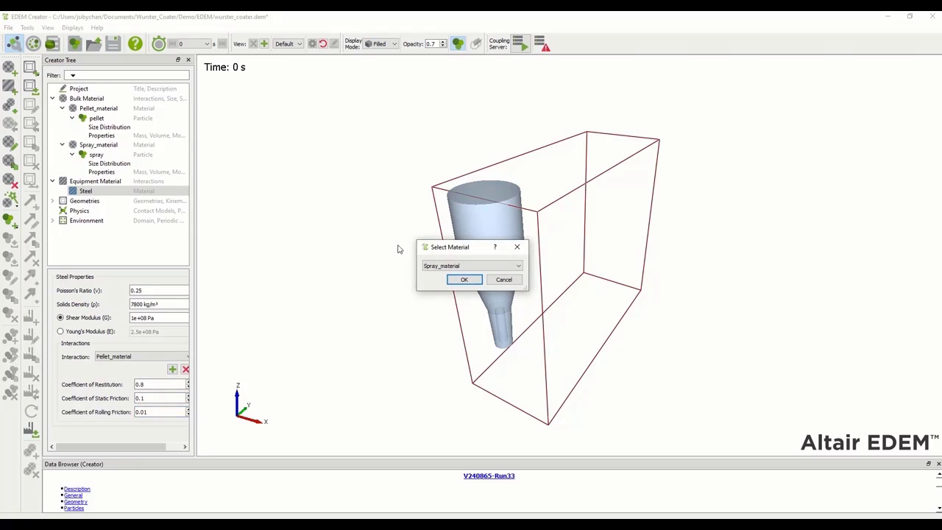
left_click(464, 280)
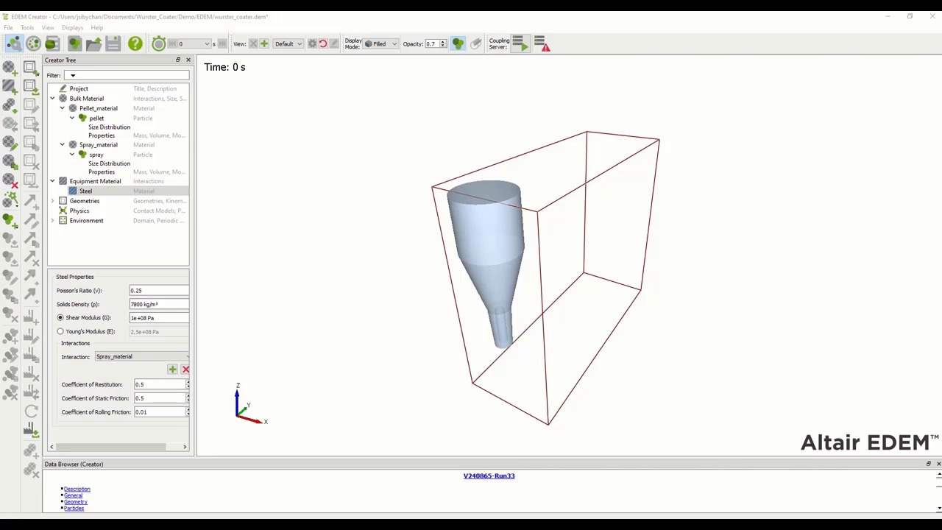
Expand the geometries list and select the Geometries group
left_click(53, 201)
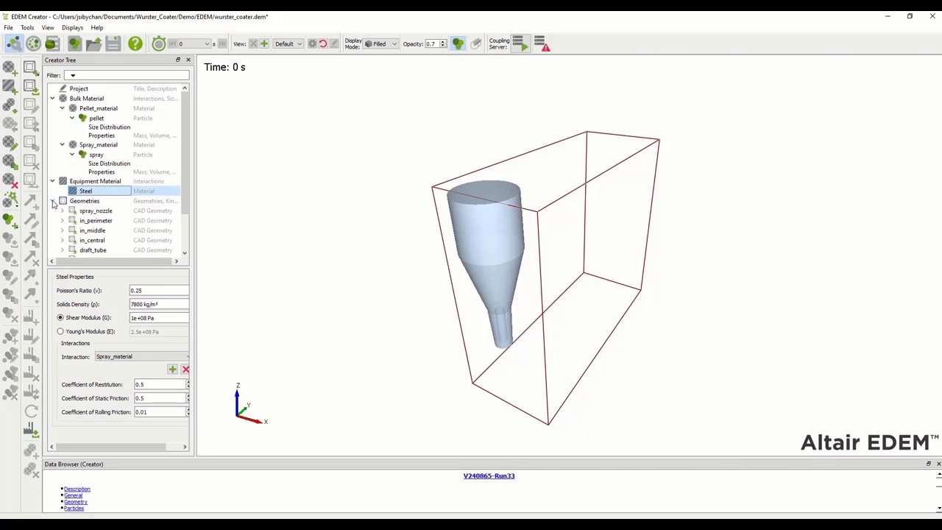
scroll(124, 215, "down", 2)
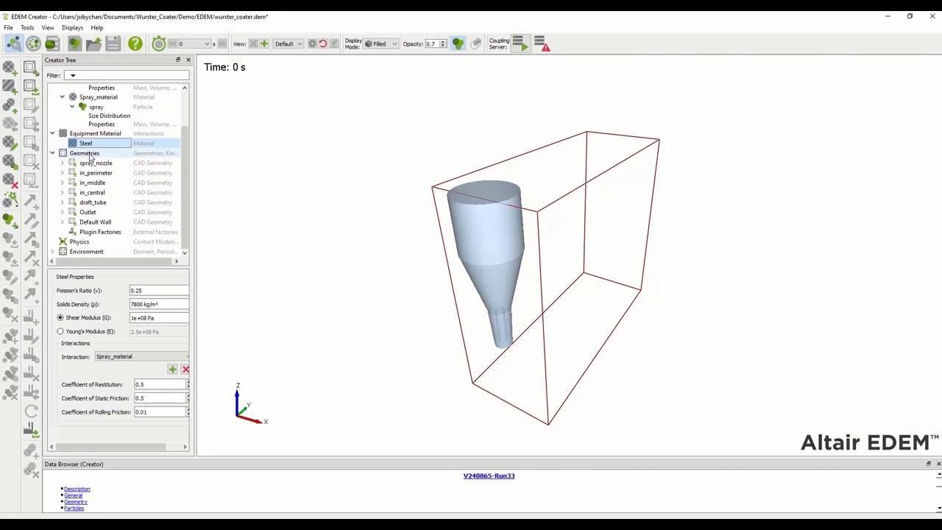
left_click(89, 154)
Add a cylinder geometry and name it Pellet_factory
right_click(89, 157)
mouse_move(125, 160)
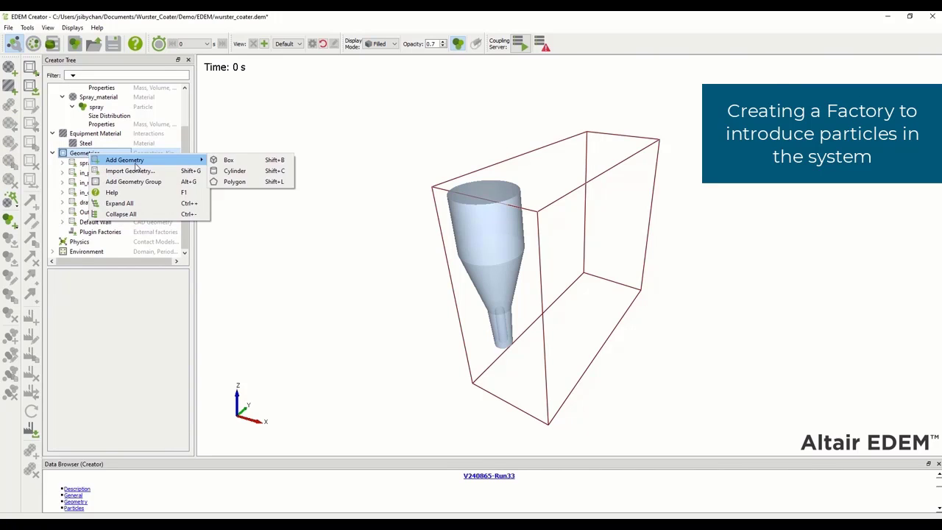
left_click(233, 171)
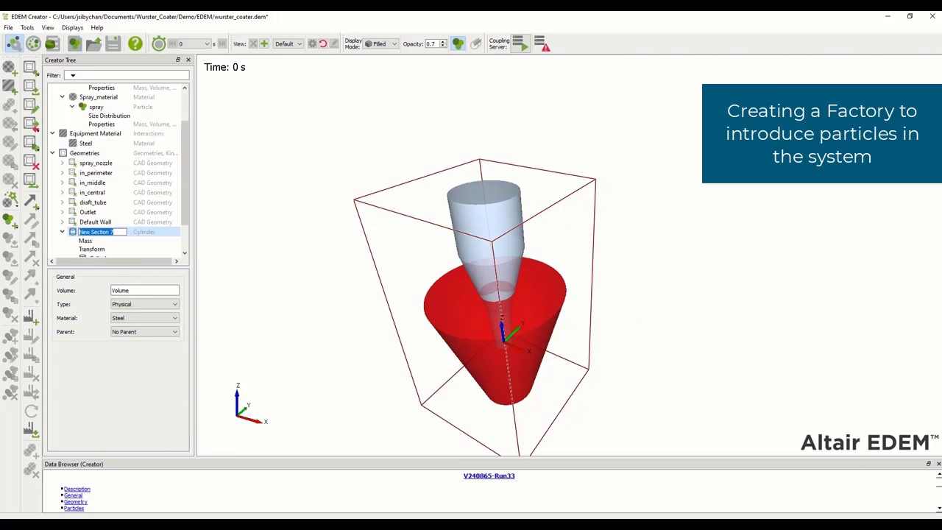
key("Return")
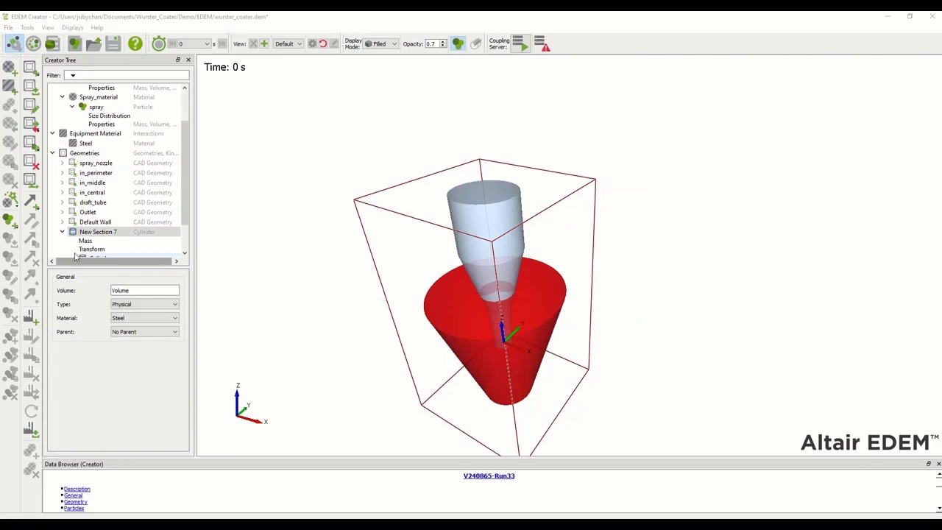
right_click(90, 231)
left_click(110, 239)
type("Pellet_factory")
key("Return")
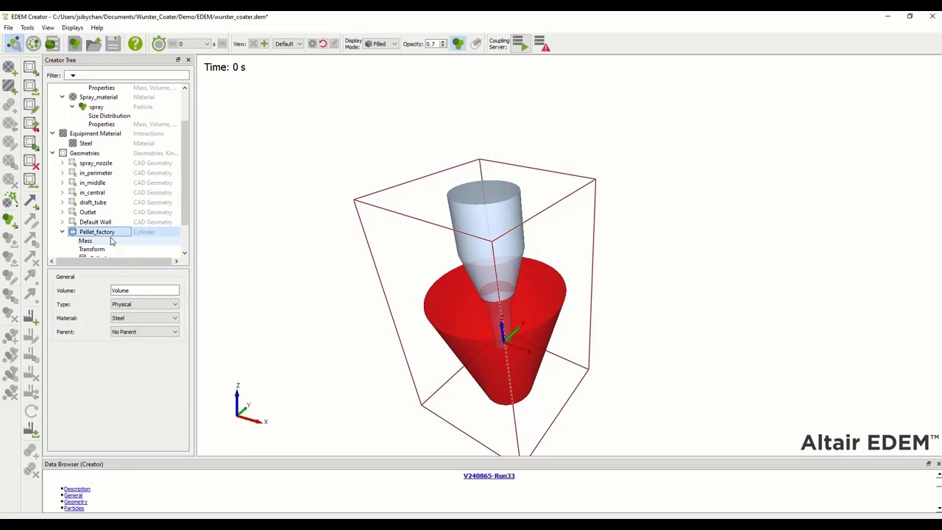
Make Pellet_factory virtual with a 200 mm end radius and 450 mm length
left_click(166, 305)
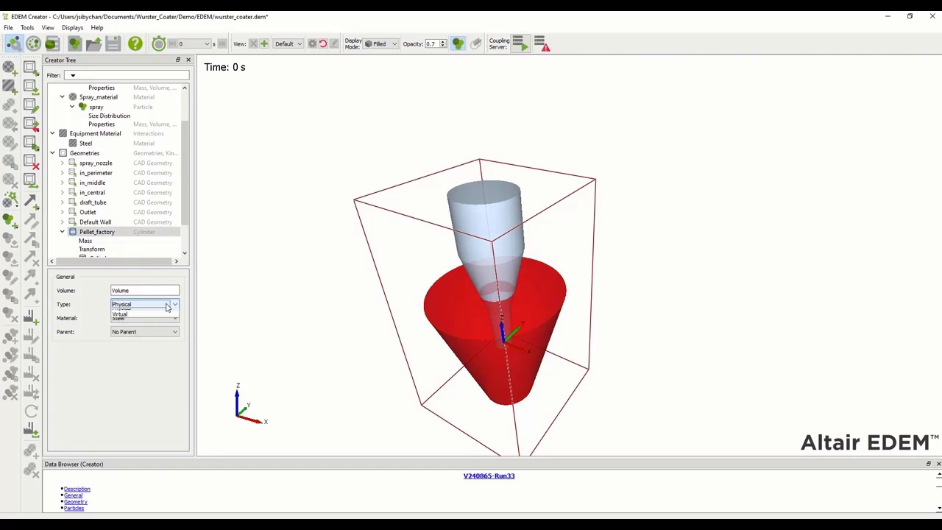
left_click(123, 319)
scroll(101, 233, "down", 1)
left_click(101, 231)
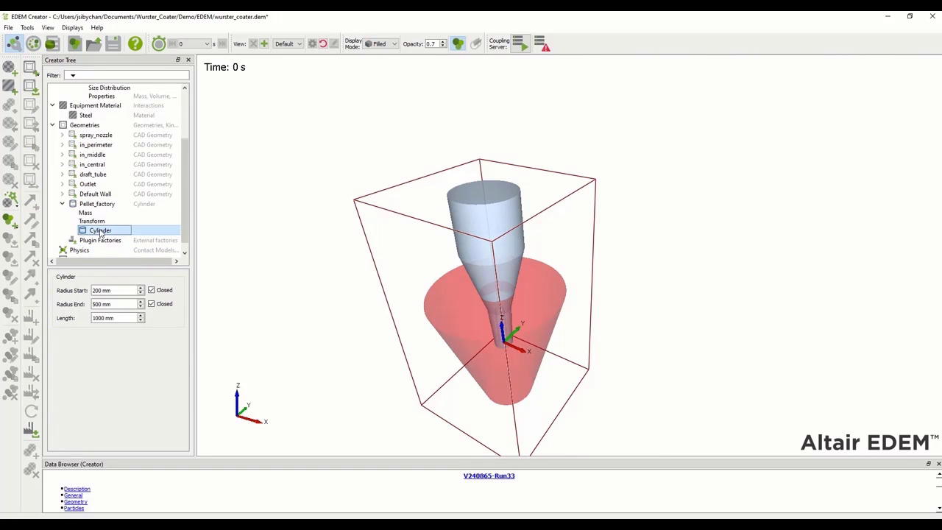
type("2")
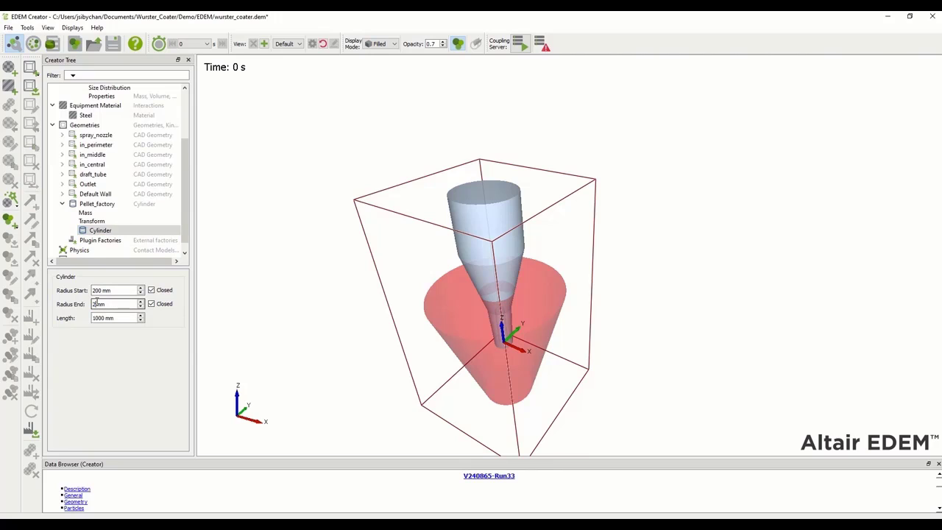
key("Tab")
key("Tab")
type("45")
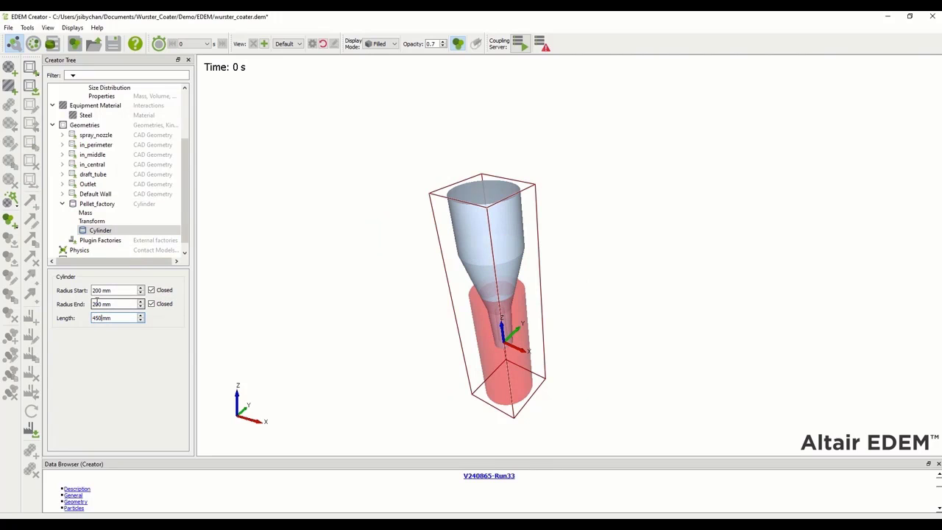
key("Return")
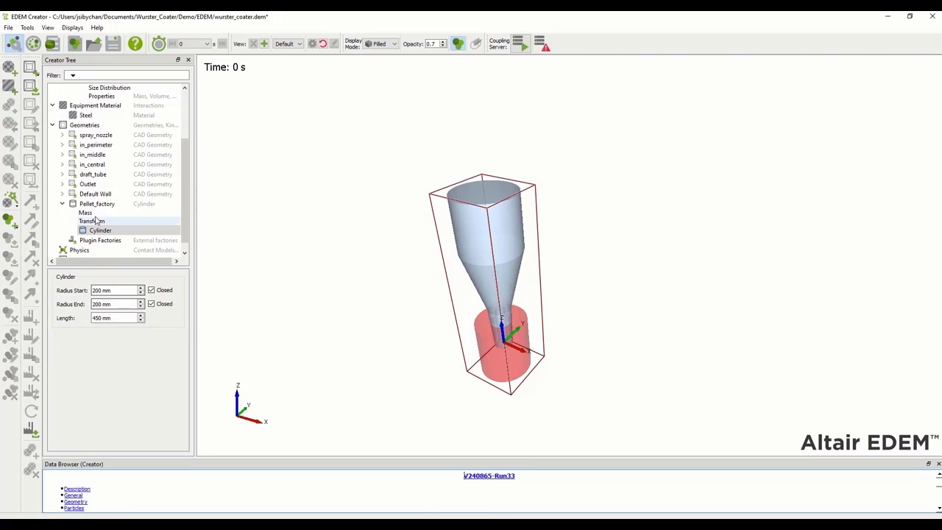
Position Pellet_factory at Z 1020 mm
left_click(92, 220)
double_click(67, 355)
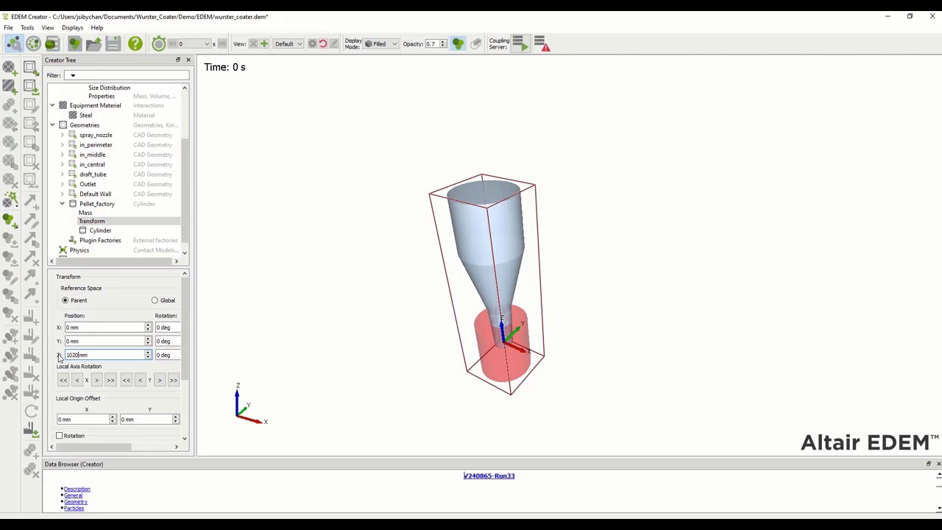
key("Return")
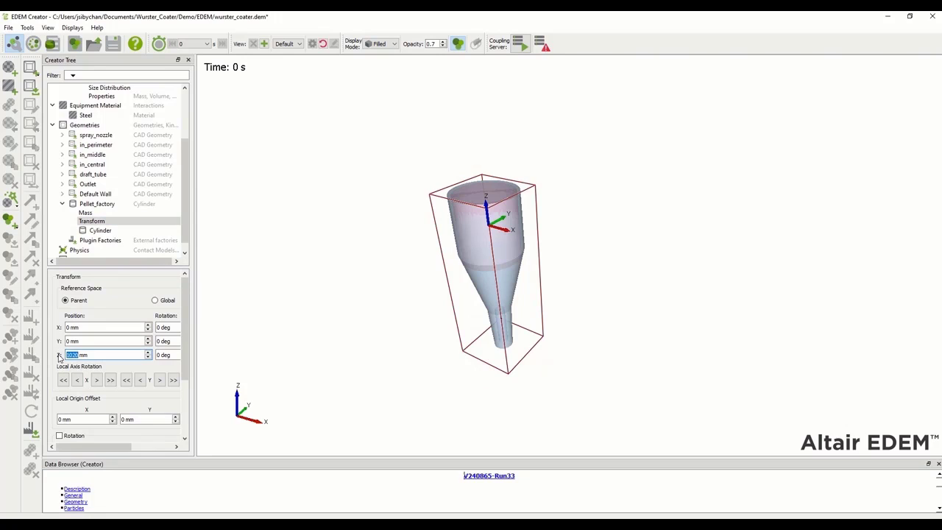
left_click(100, 205)
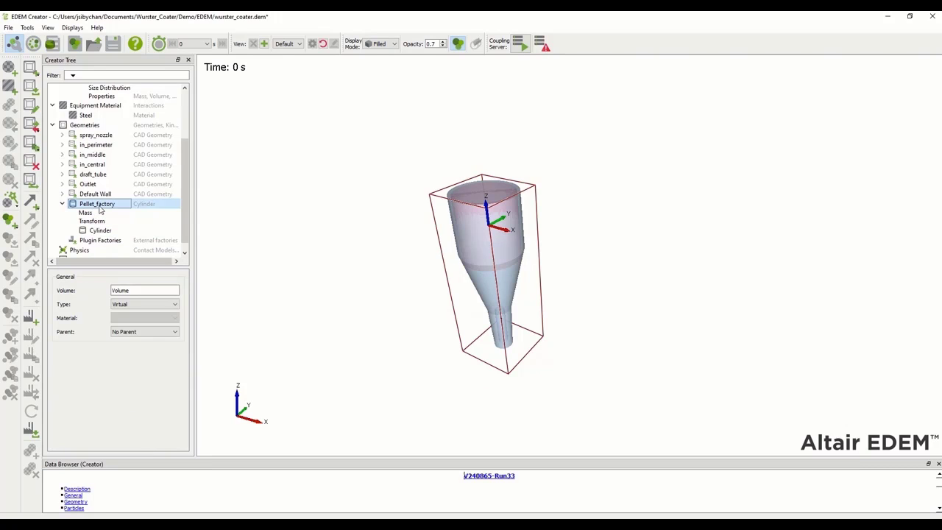
Add a particle factory named pellet_factory to the Pellet_factory volume
right_click(100, 211)
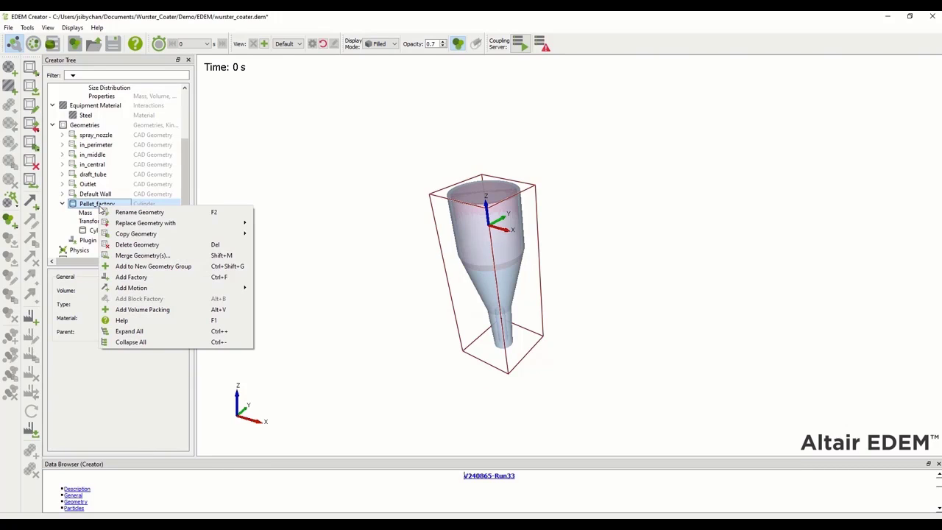
left_click(135, 278)
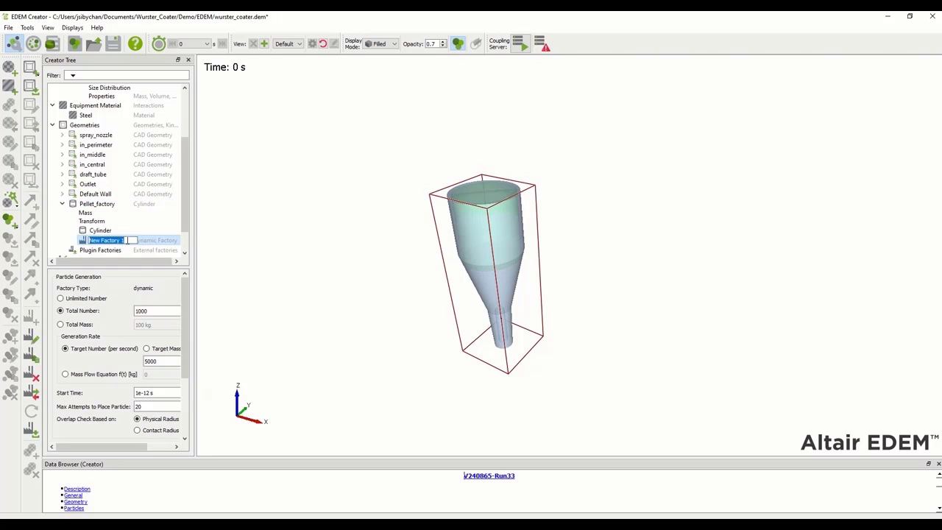
type("pellet_factory")
key("Return")
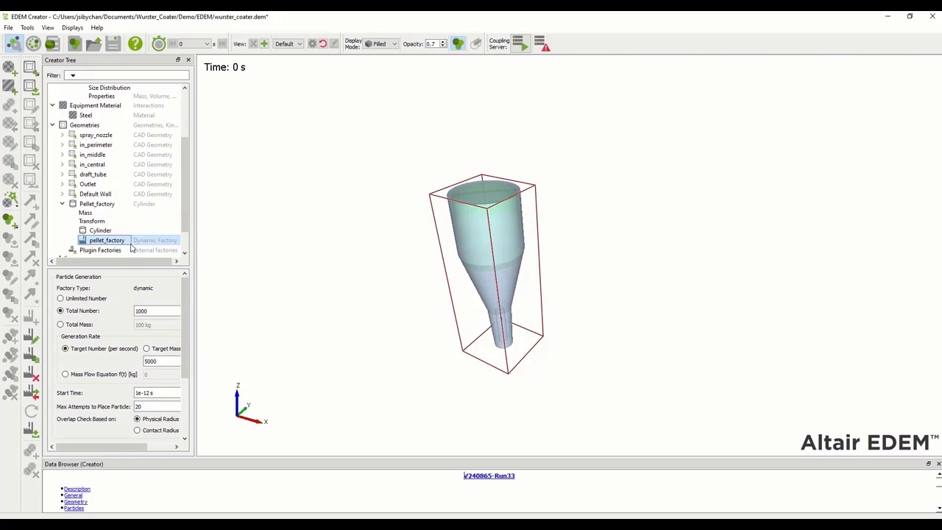
Make pellet_factory a static factory generating a total of 47000 particles
right_click(127, 243)
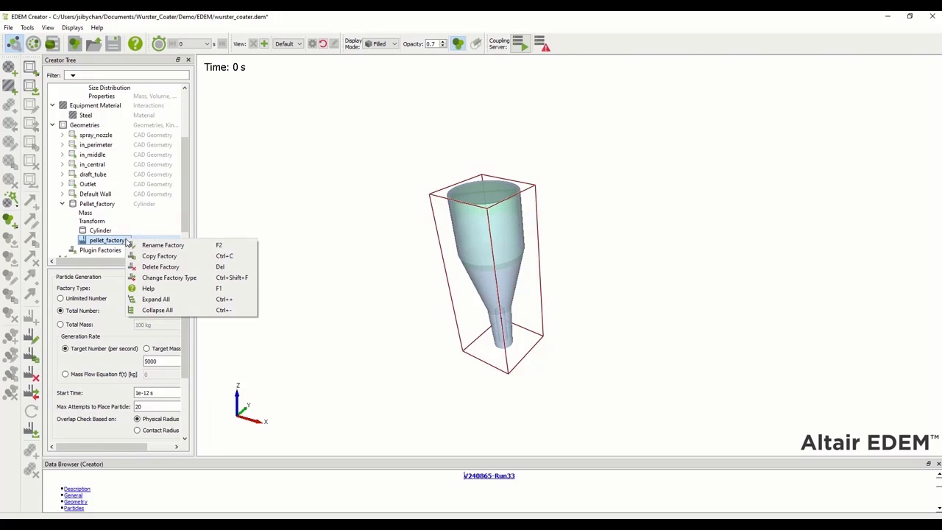
left_click(148, 278)
left_click(83, 312)
type("40000")
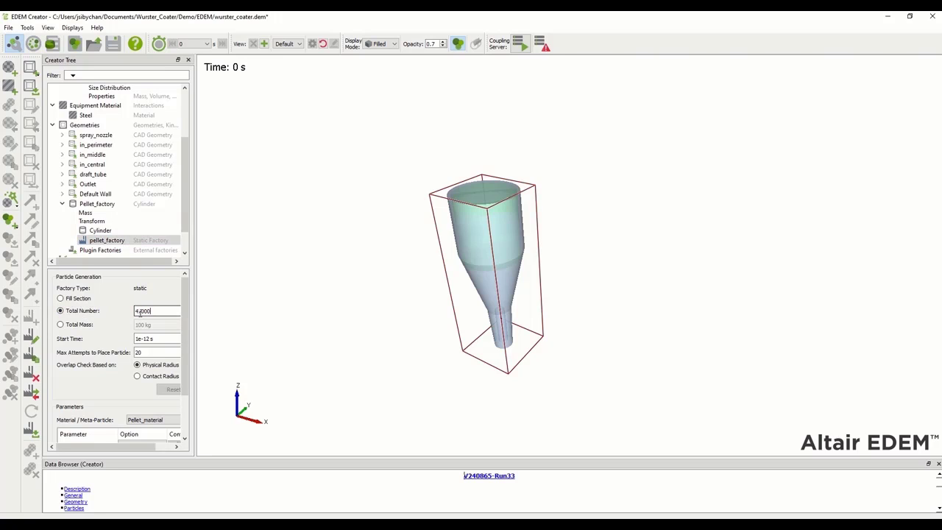
left_click_drag(195, 361, 207, 364)
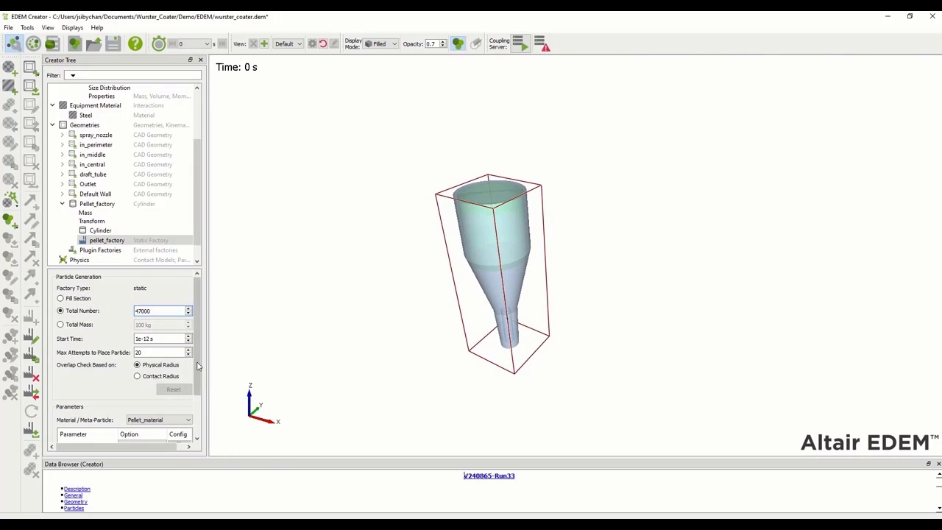
scroll(197, 366, "down", 2)
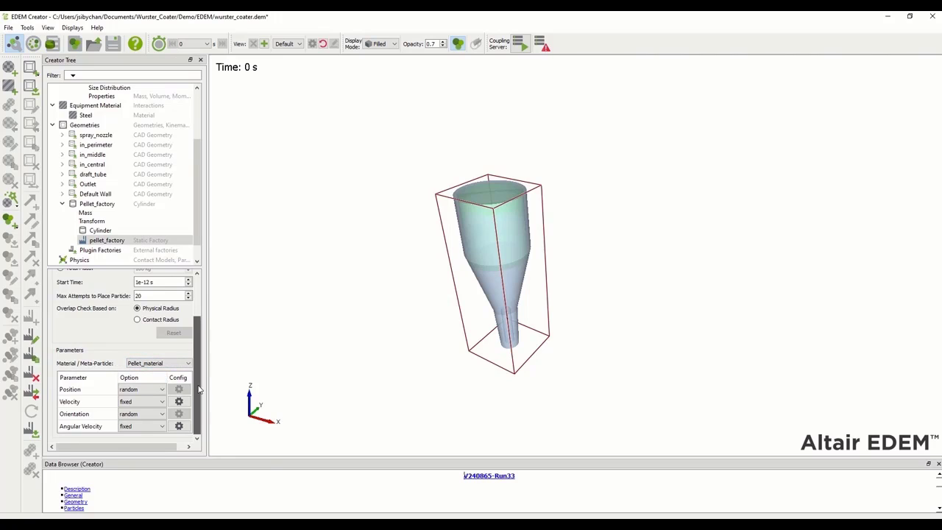
left_click_drag(199, 390, 199, 346)
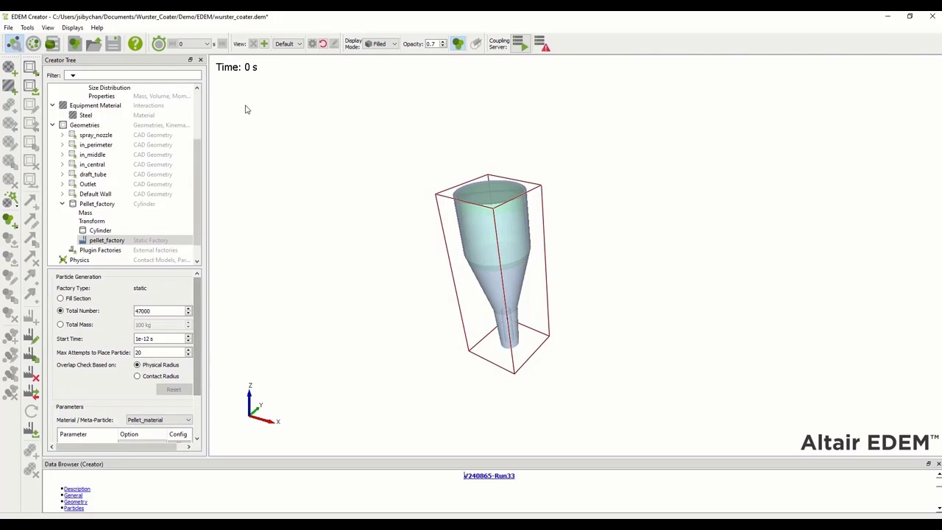
left_click(34, 44)
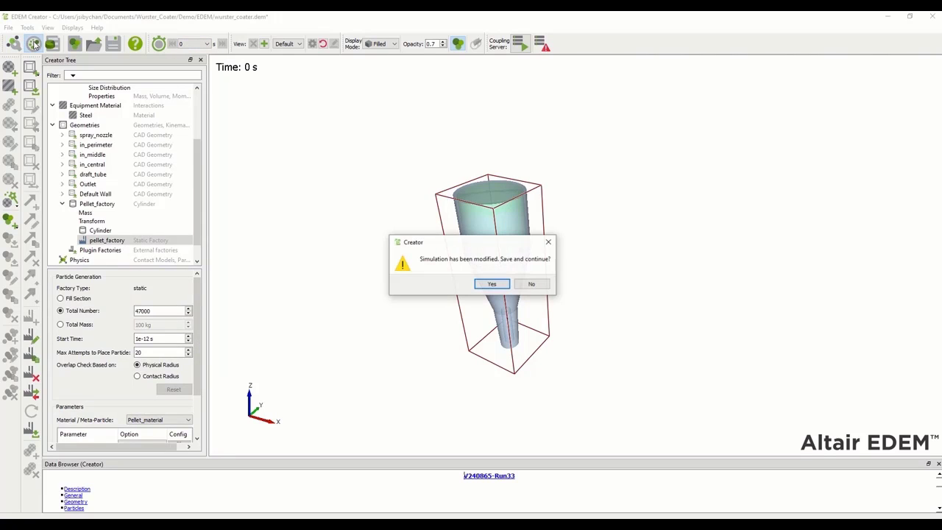
Save the deck and set a fixed 5e-06 s time step, 1.2 s total time, 0.1 s save interval
left_click(494, 284)
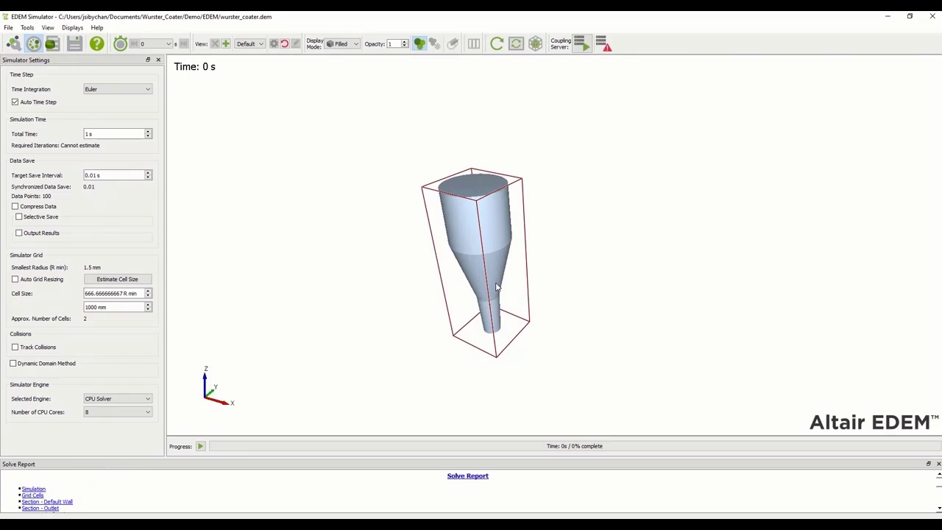
left_click(35, 103)
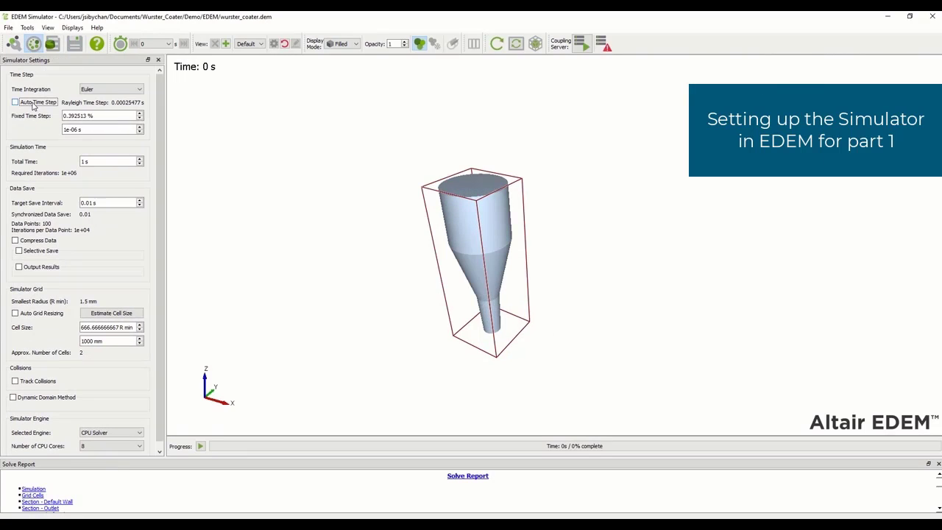
left_click(80, 129)
left_click_drag(80, 129, 42, 135)
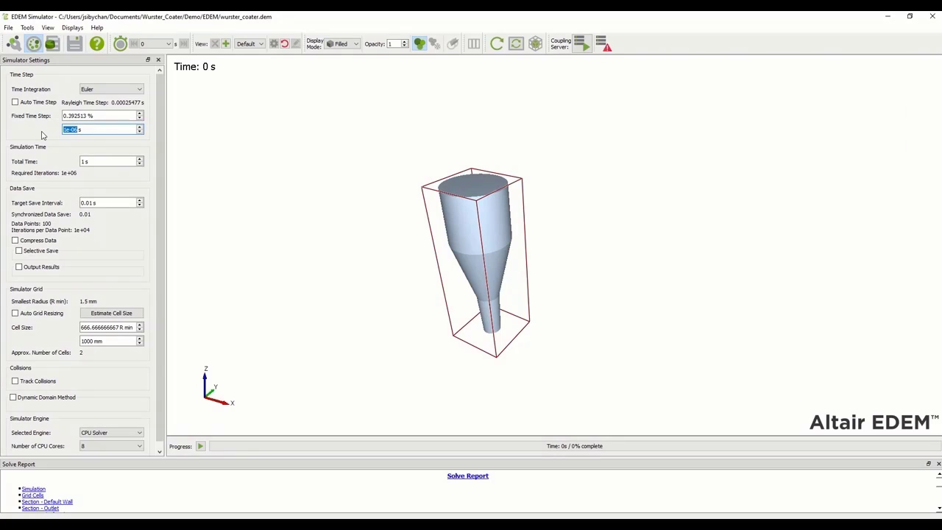
type("5")
key("Return")
left_click(85, 161)
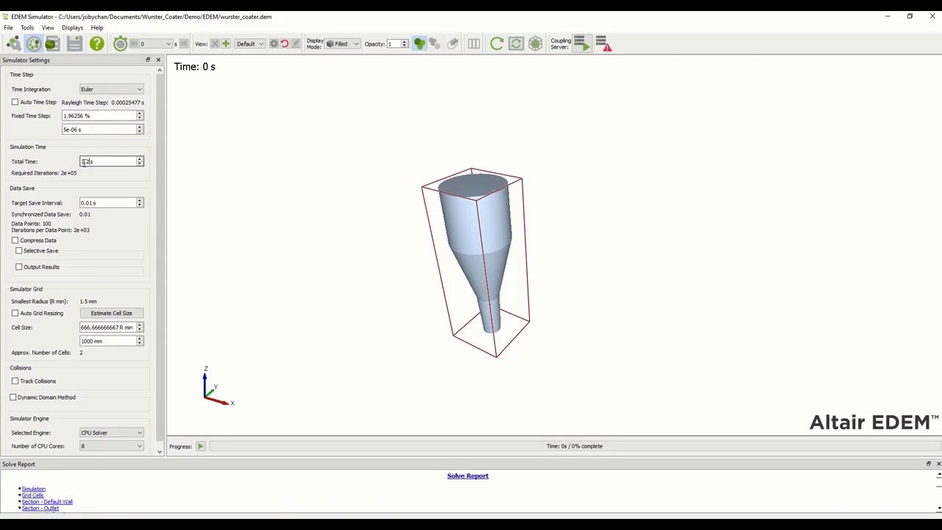
left_click(88, 202)
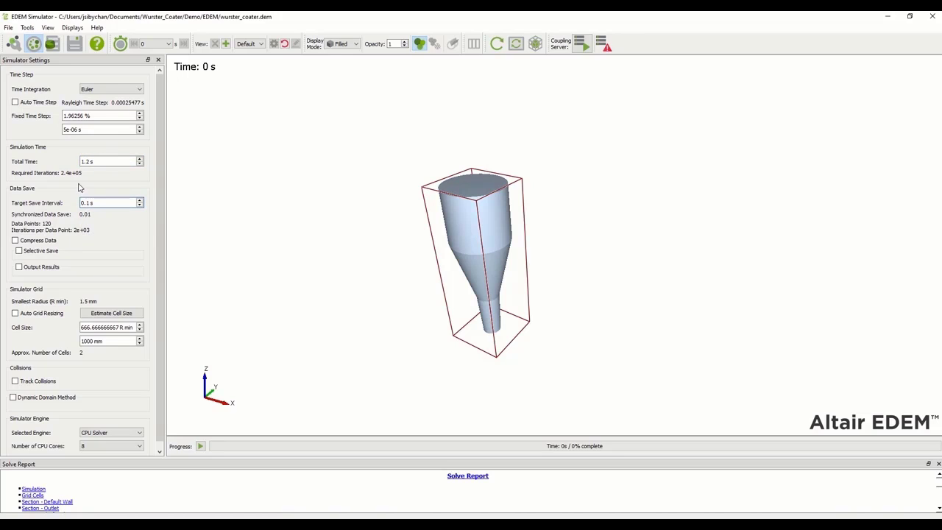
left_click(70, 129)
Switch to the GPU CUDA solver with double precision
left_click(127, 433)
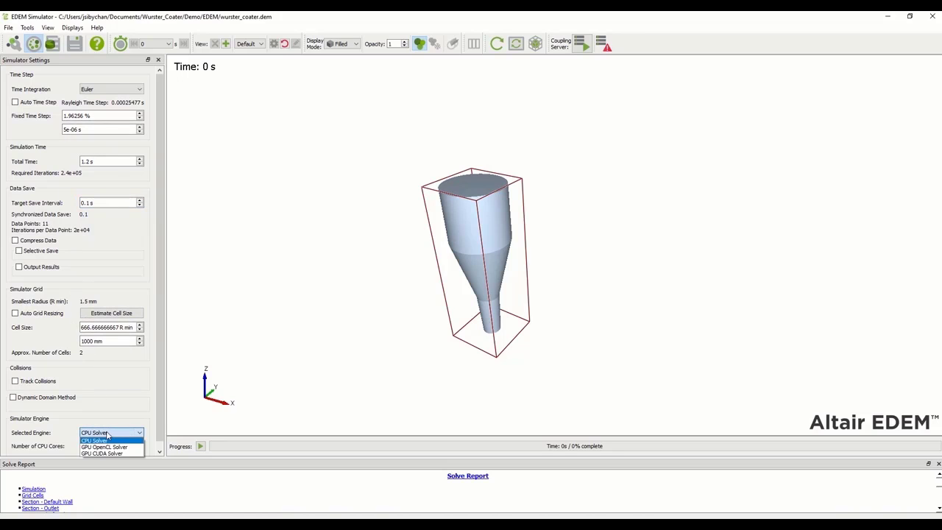
left_click(108, 453)
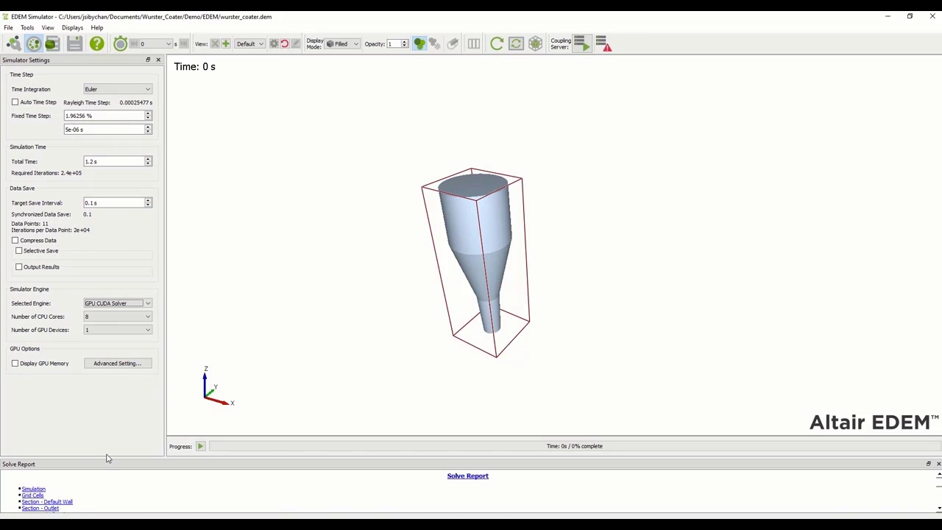
left_click(106, 364)
left_click(495, 271)
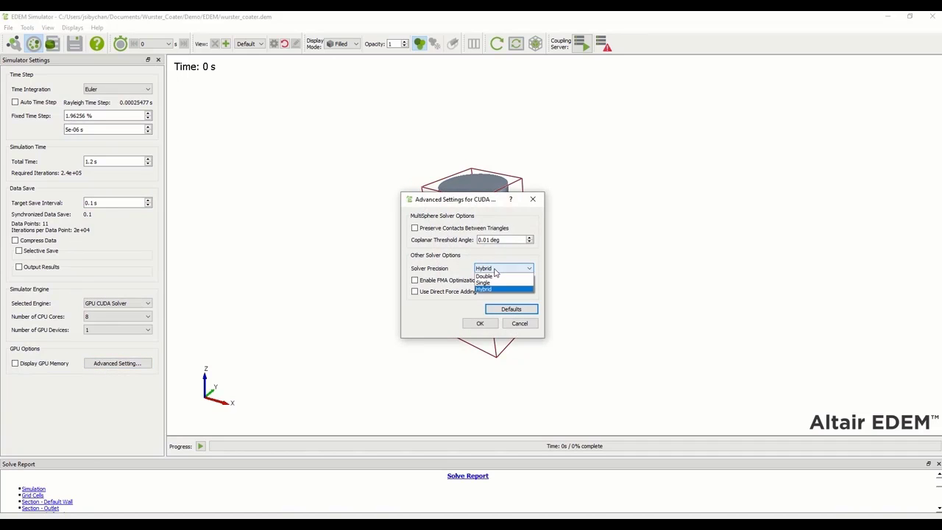
left_click(485, 276)
left_click(480, 324)
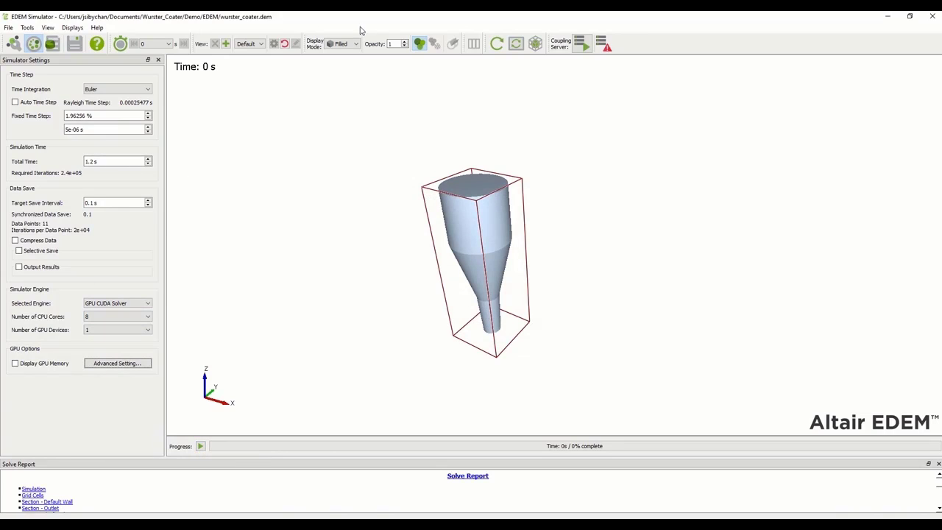
Lower the geometry opacity and start the simulation
left_click(404, 45)
left_click(403, 45)
left_click(404, 46)
left_click(404, 45)
left_click(404, 46)
left_click(404, 45)
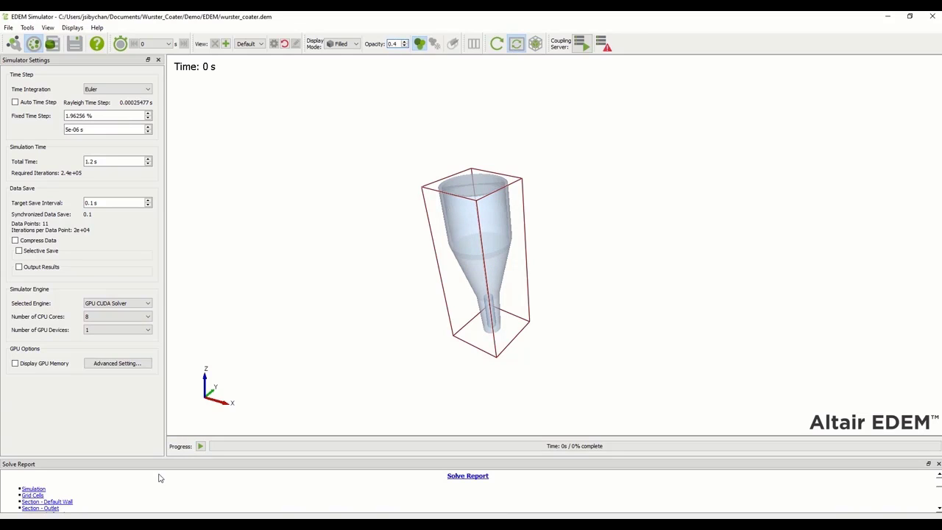
left_click(199, 446)
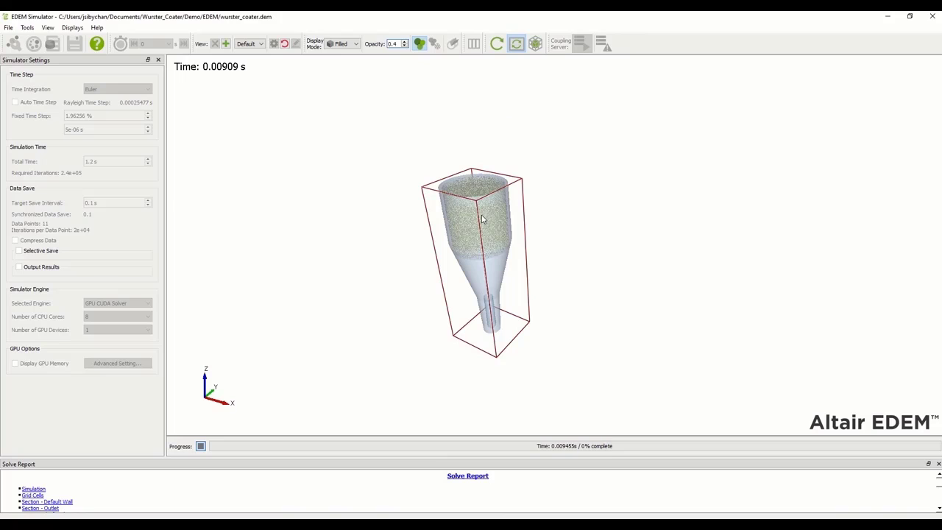
Let the 1.2 s run finish, dismiss the completion message, and return to EDEM Creator
scroll(472, 245, "up", 3)
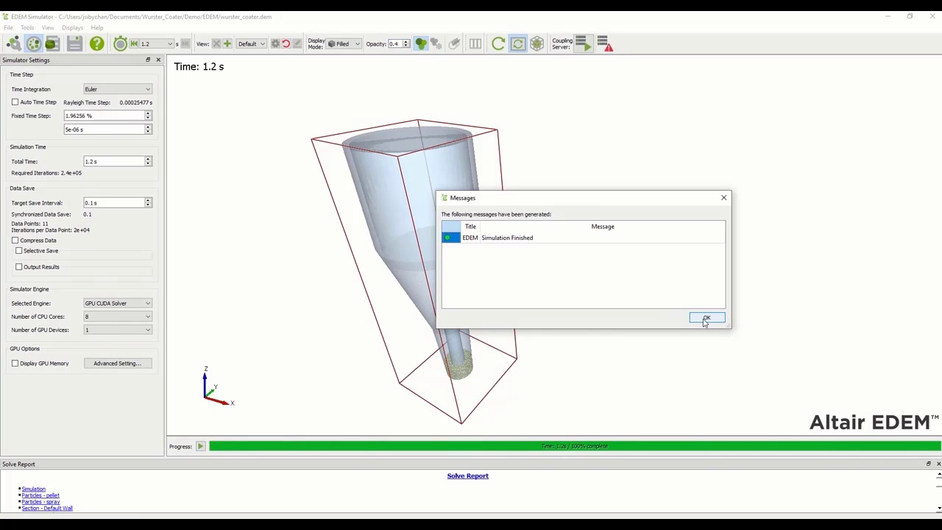
left_click(705, 319)
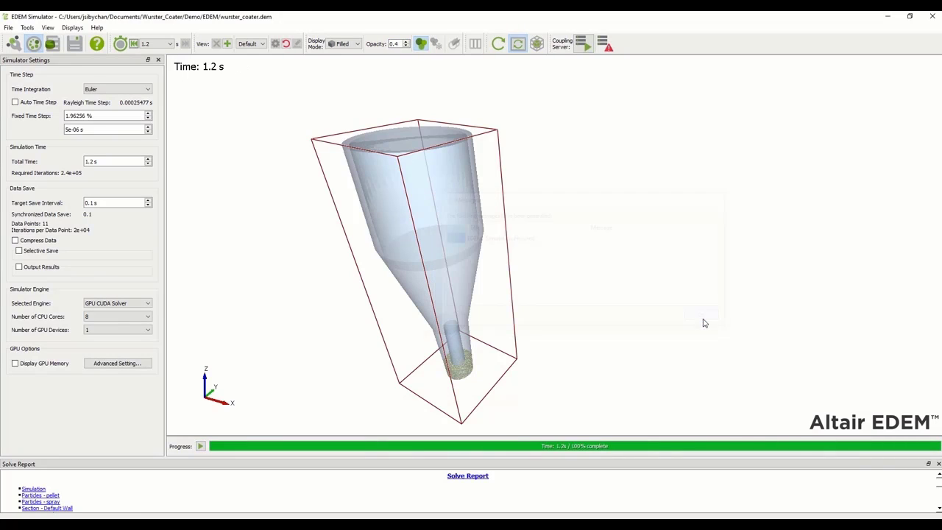
left_click(13, 43)
Set the Pellet_factory geometry type to Virtual
left_click(98, 204)
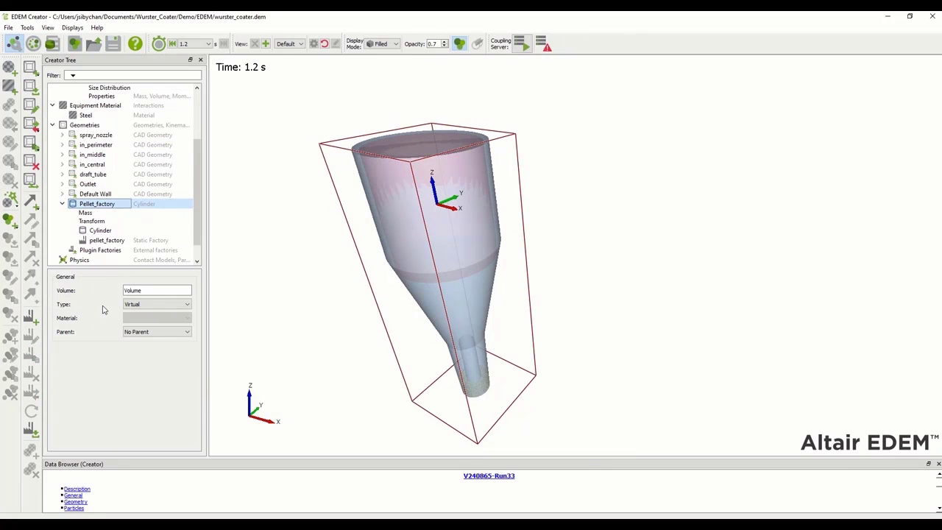
left_click(142, 305)
left_click(144, 319)
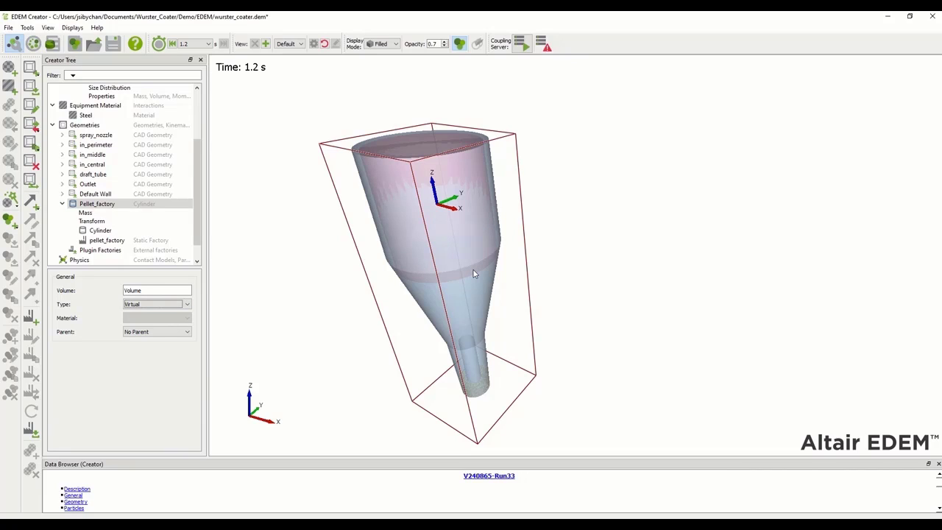
Save the modified deck and switch to EDEM Analyst
left_click(37, 44)
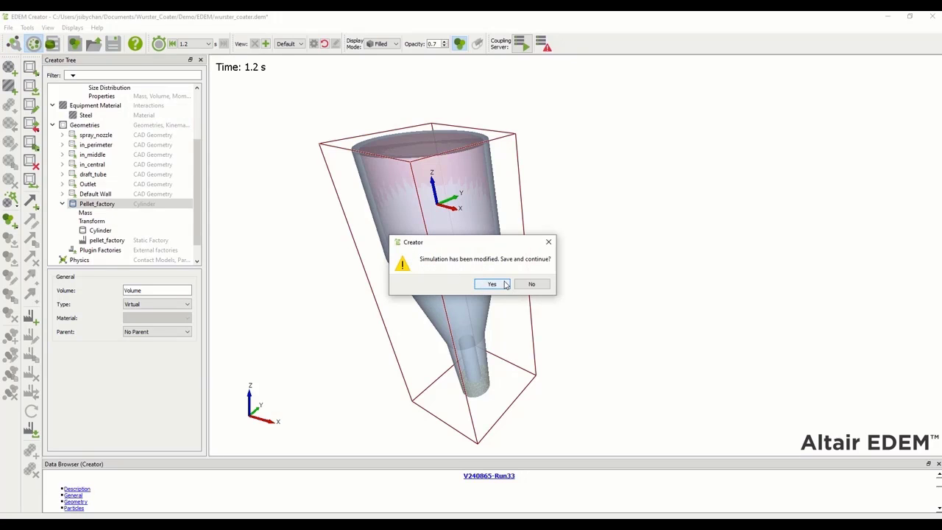
left_click(491, 284)
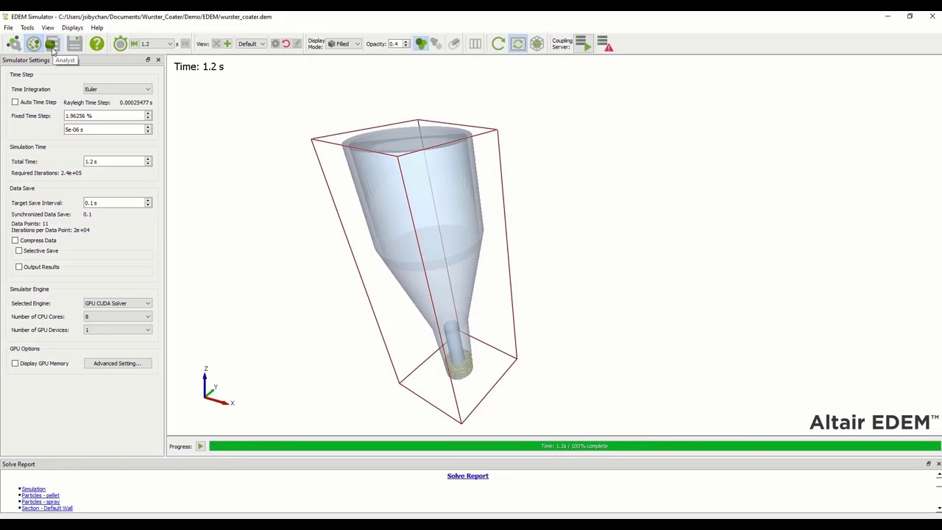
left_click(52, 45)
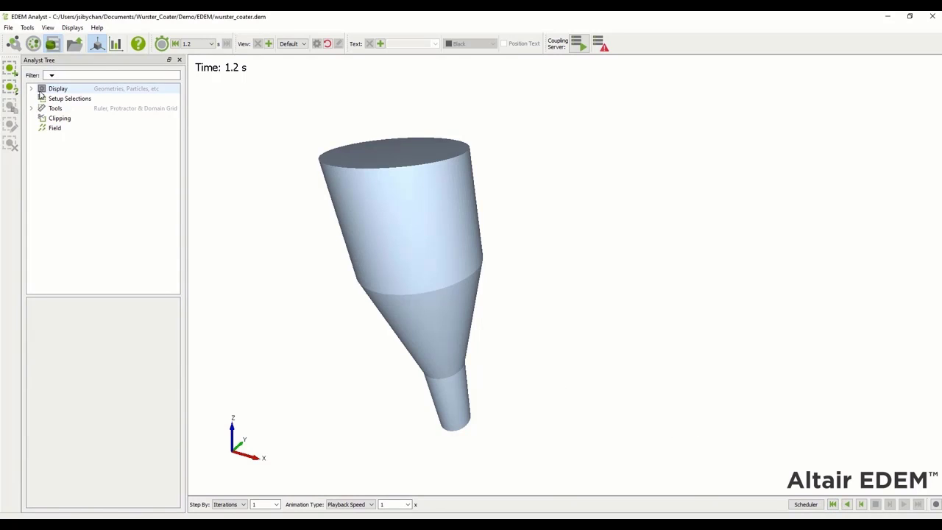
Set the opacity of all geometries to 0.4
left_click(31, 88)
left_click(70, 98)
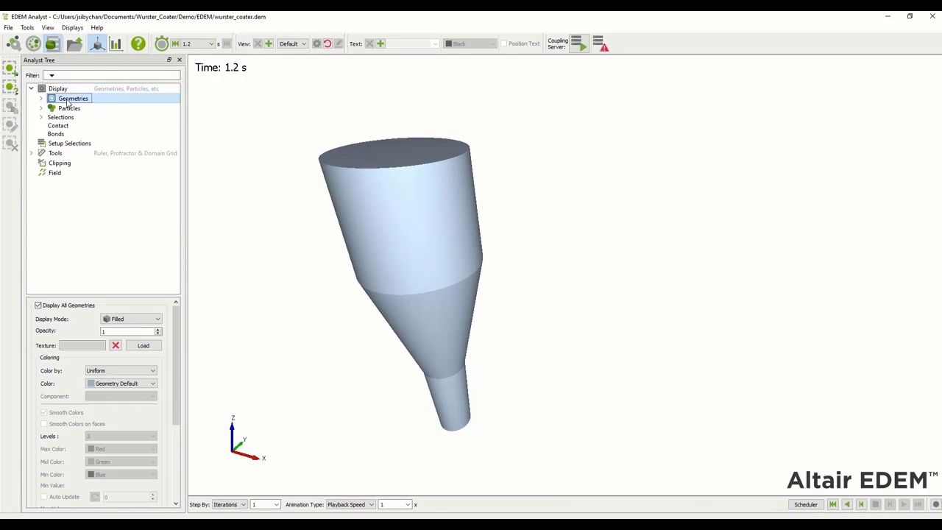
left_click(157, 335)
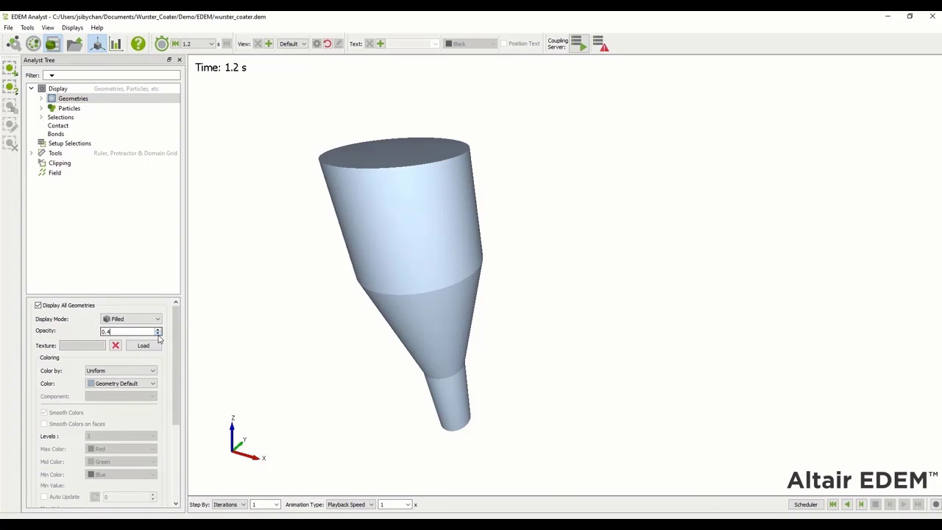
left_click(148, 458)
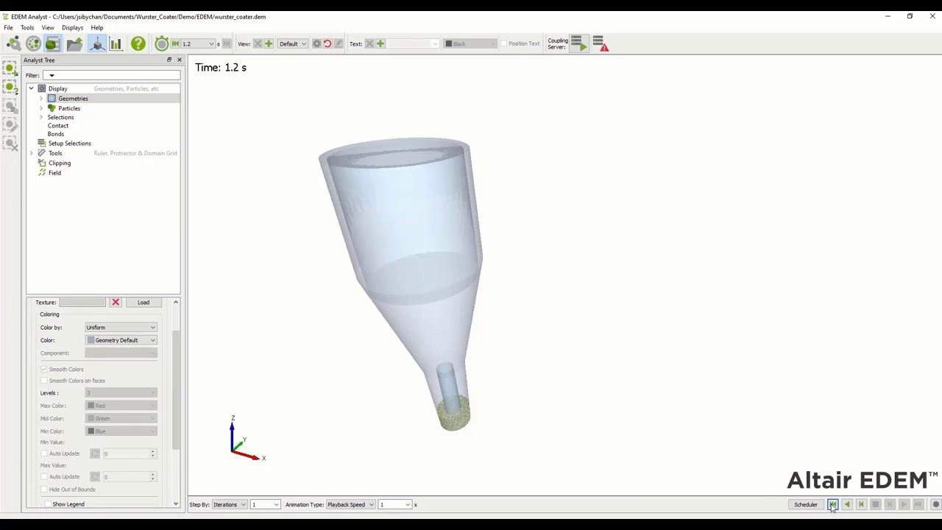
Replay the results from 0 s through 1.2 s
left_click(832, 504)
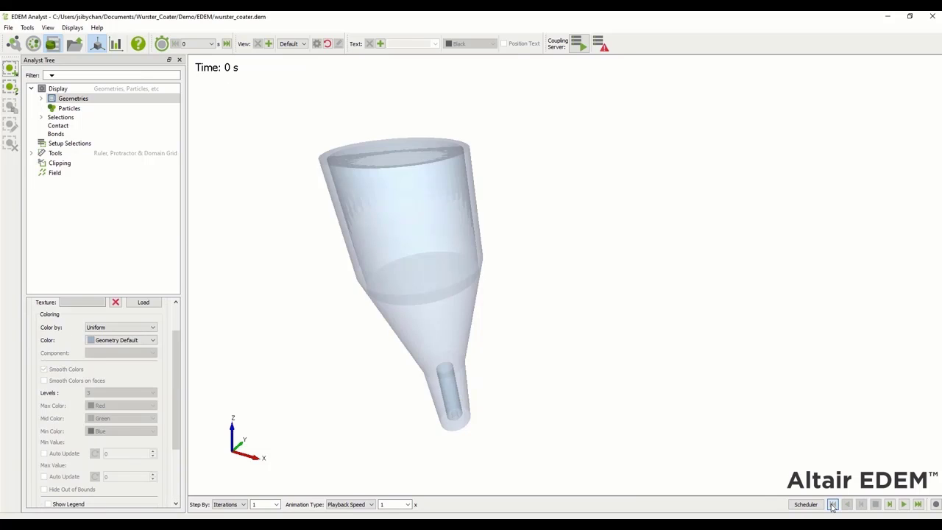
left_click(890, 504)
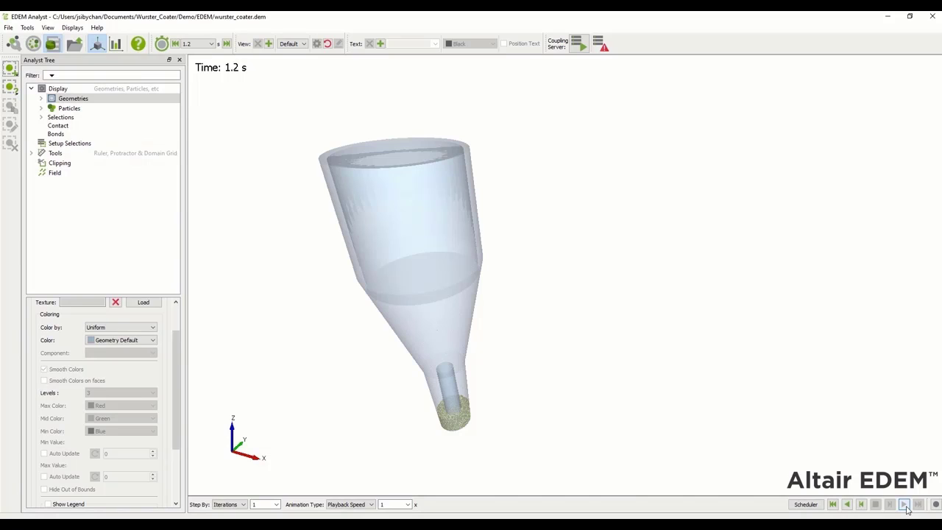
left_click(9, 29)
Export the simulation deck to Demo as wurster_coater.dem, resetting simulation time to 0 s
mouse_move(21, 62)
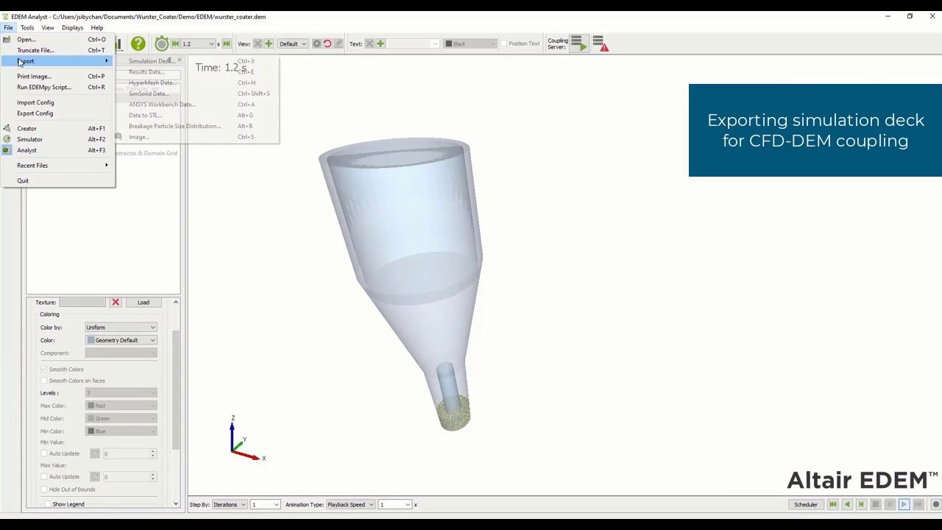
left_click(133, 61)
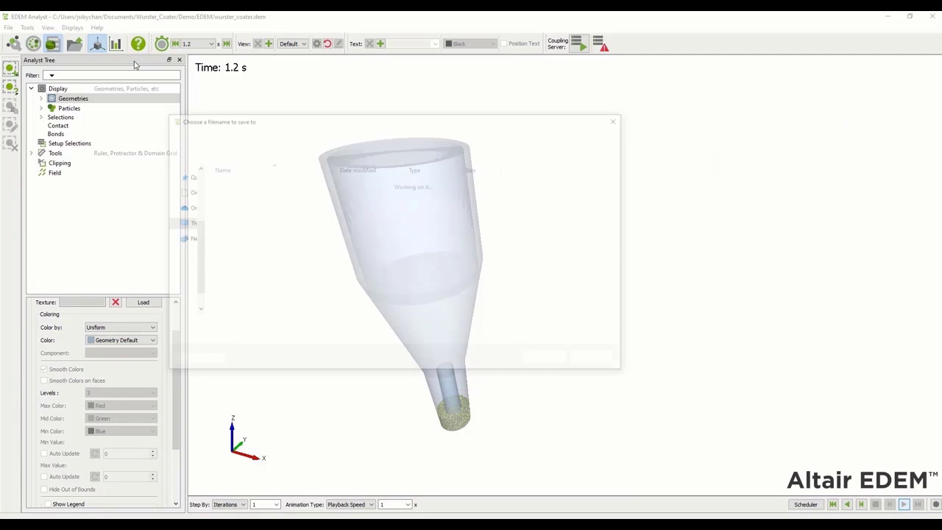
left_click(364, 137)
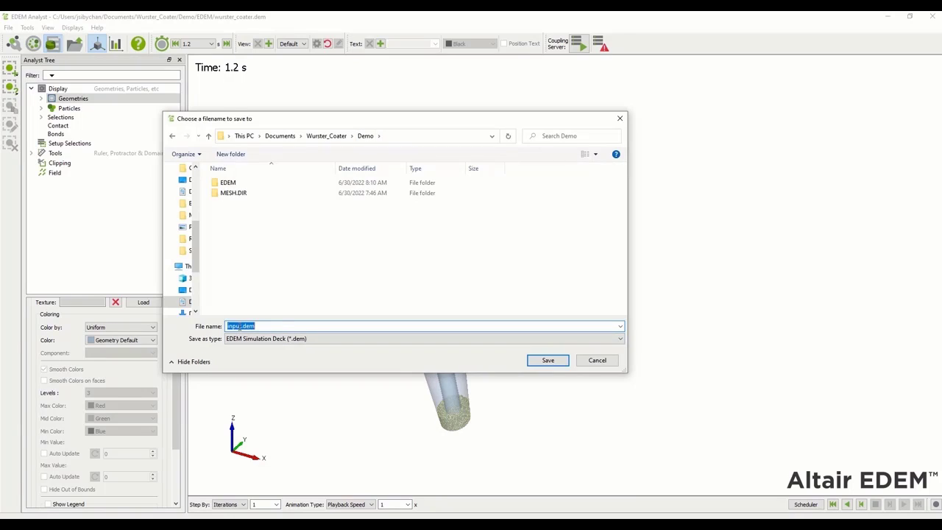
left_click(242, 326)
key("BackSpace")
key("BackSpace")
key("BackSpace")
key("BackSpace")
type("wurster_coater")
left_click(553, 364)
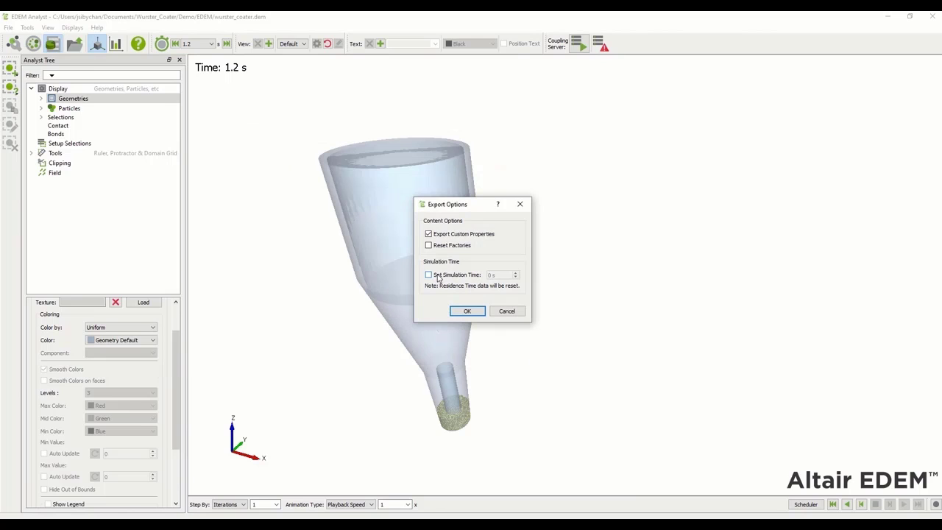
left_click(437, 275)
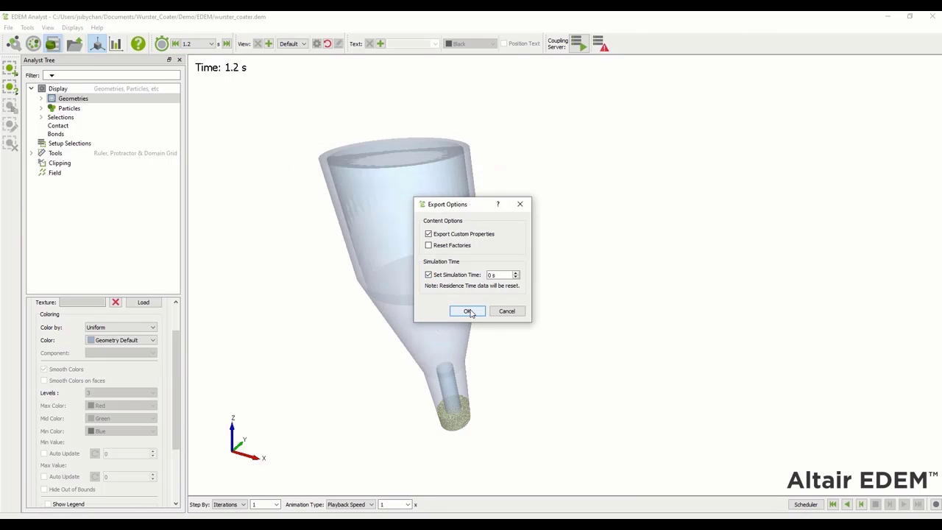
left_click(468, 312)
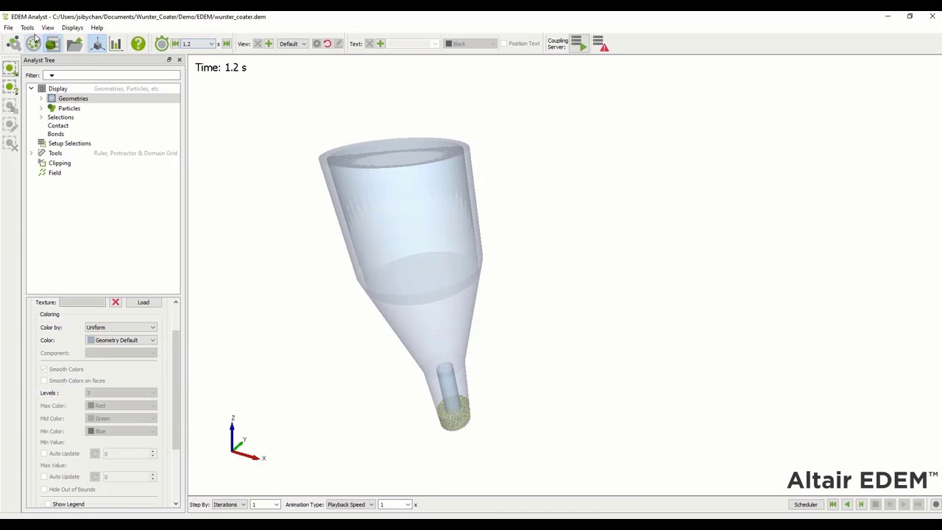
Return to EDEM Creator and open wurster_coater.dem from the Demo folder
left_click(13, 44)
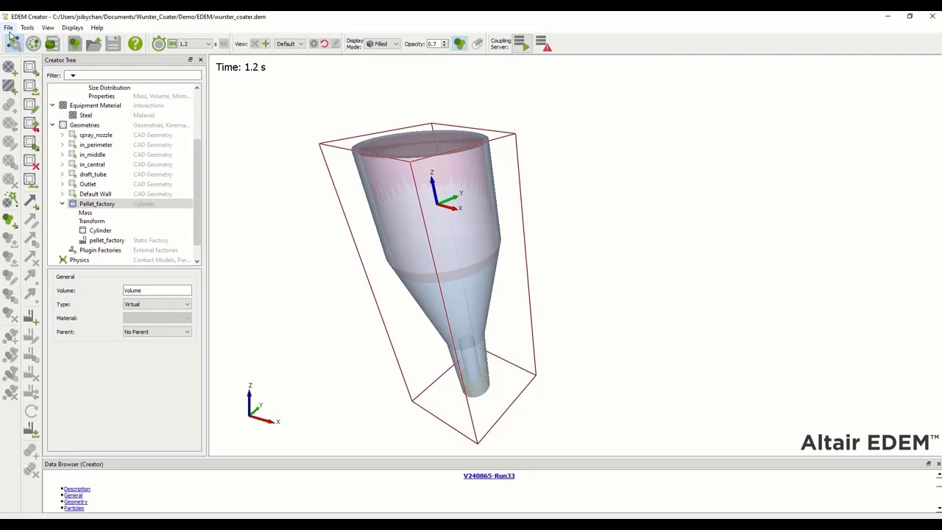
left_click(9, 29)
left_click(15, 40)
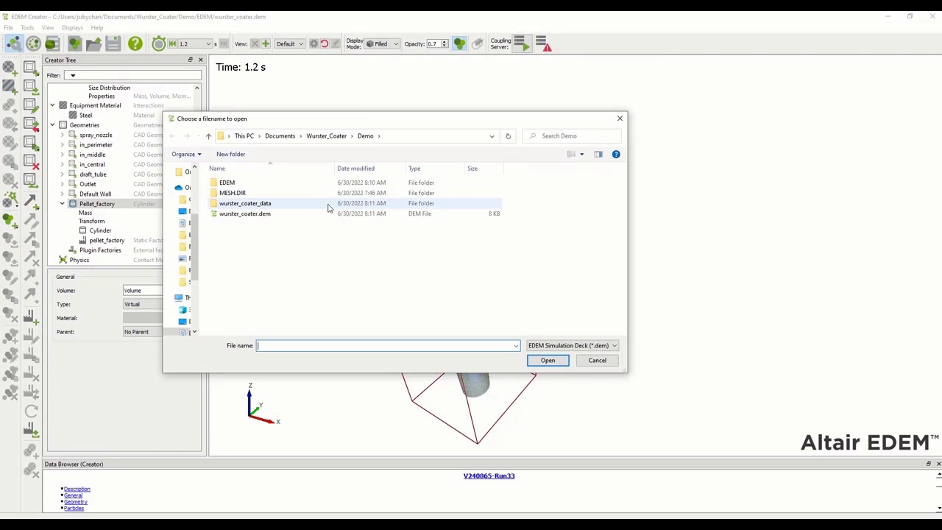
left_click(231, 215)
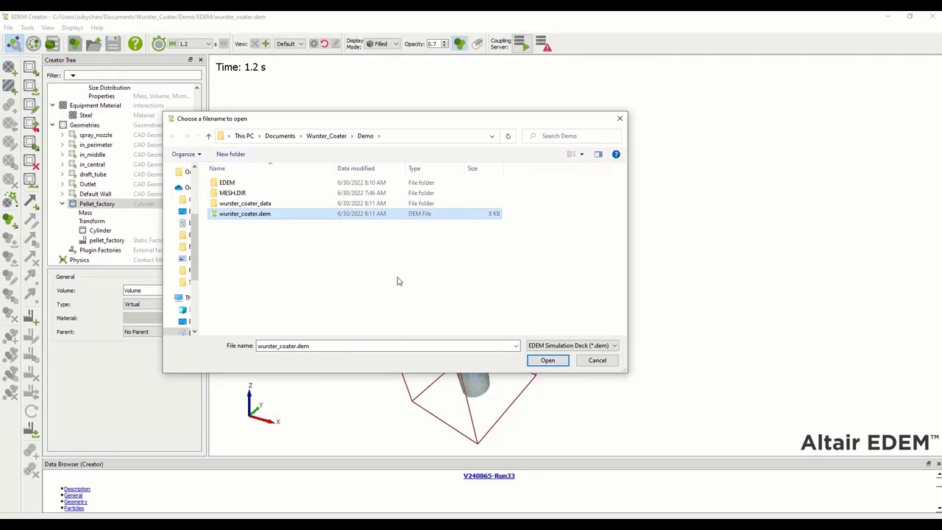
left_click(546, 360)
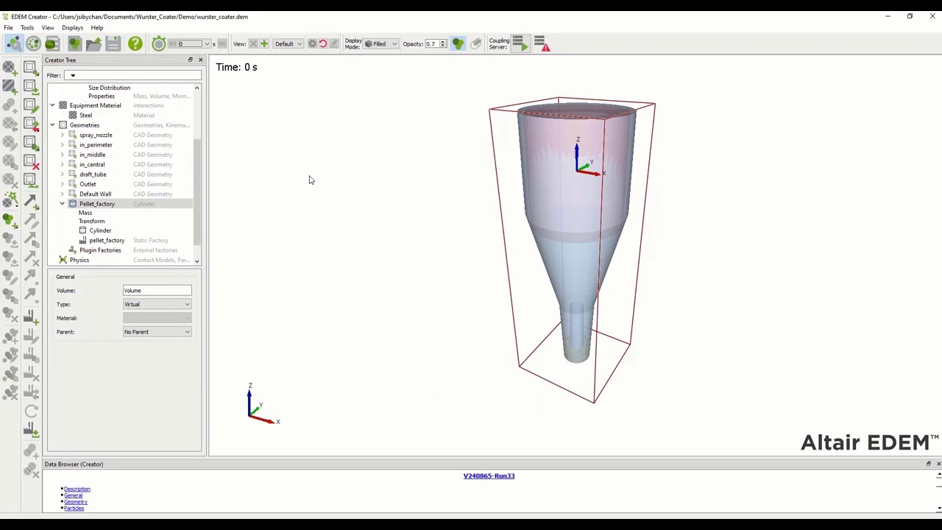
Make a single copy of the spray_nozzle geometry
left_click(66, 136)
left_click(101, 136)
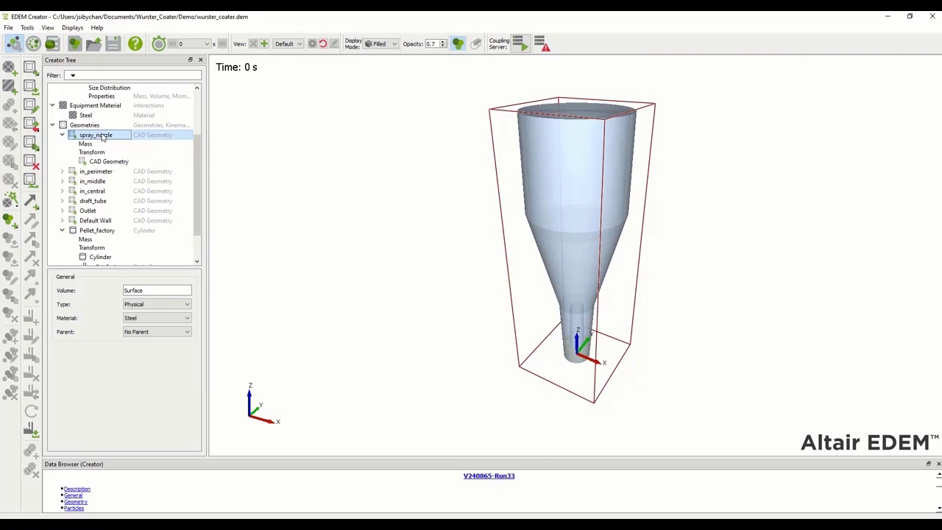
right_click(103, 138)
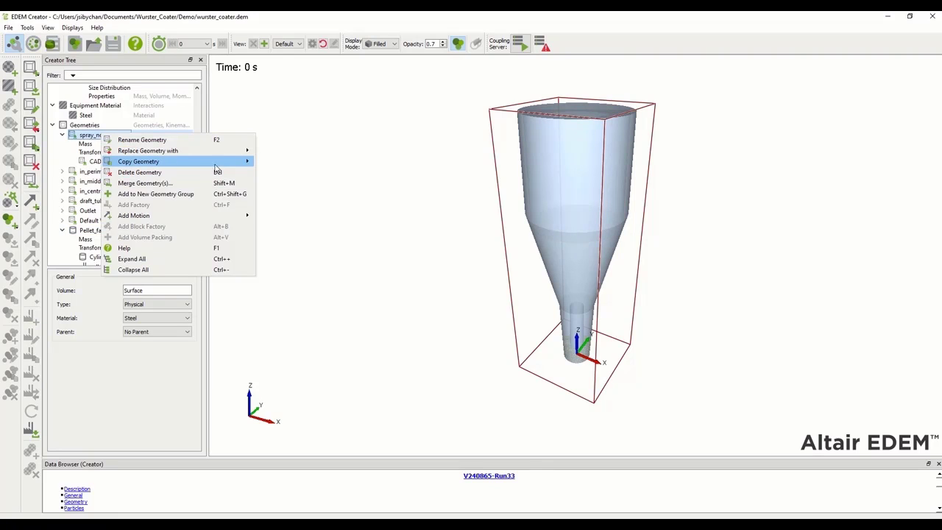
mouse_move(212, 163)
left_click(276, 167)
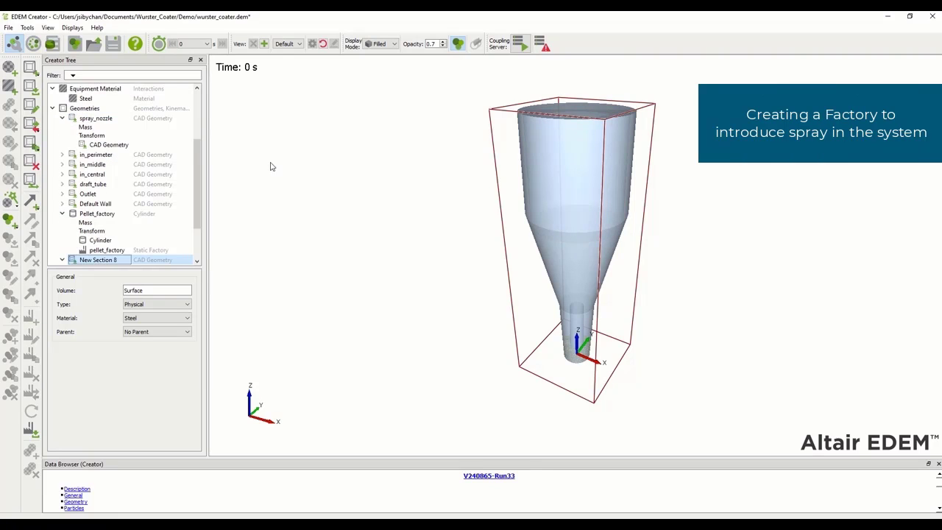
Rename the copied geometry Spray_Factory and set its type to Virtual
right_click(113, 259)
left_click(146, 266)
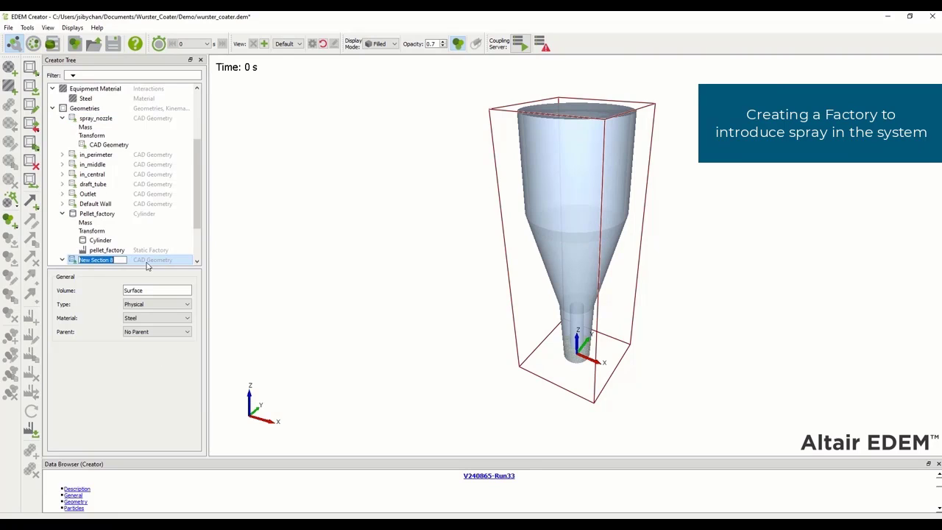
type("Spra")
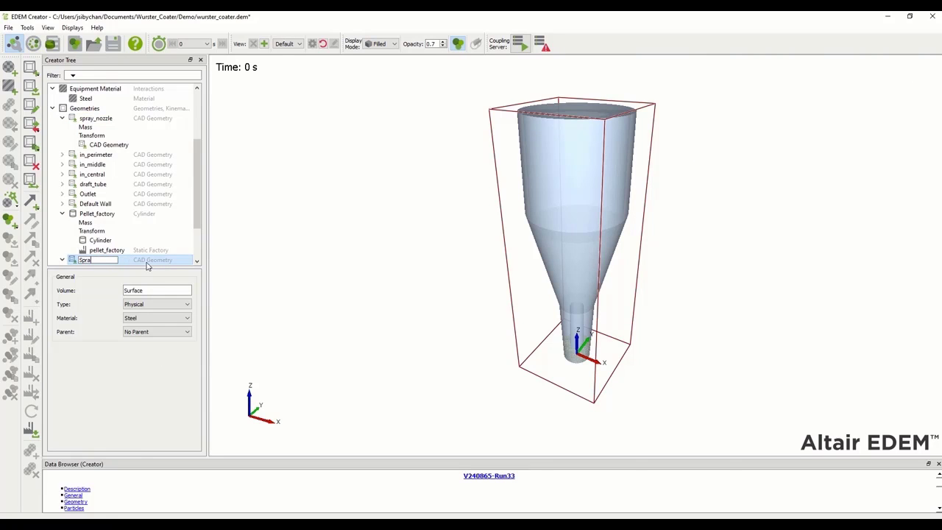
type("y_Factory")
key("Return")
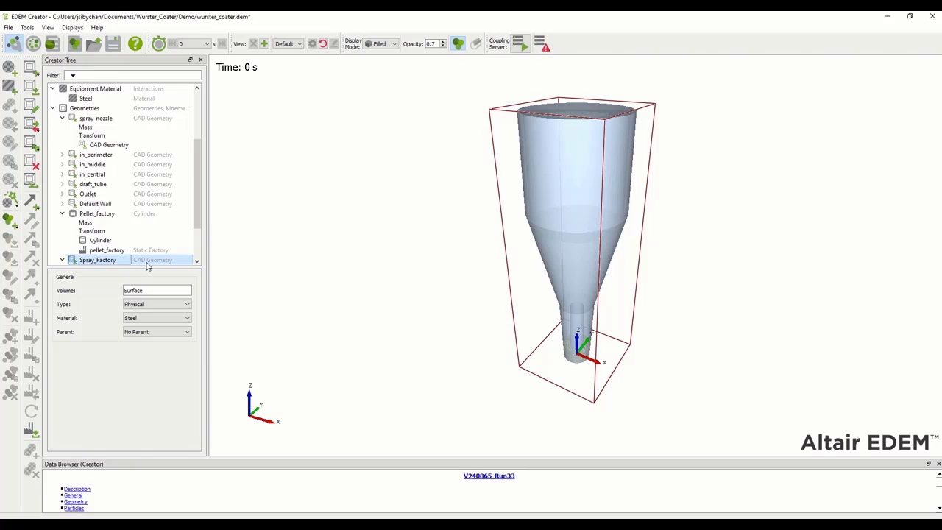
left_click(157, 305)
left_click(154, 318)
left_click_drag(197, 228, 197, 250)
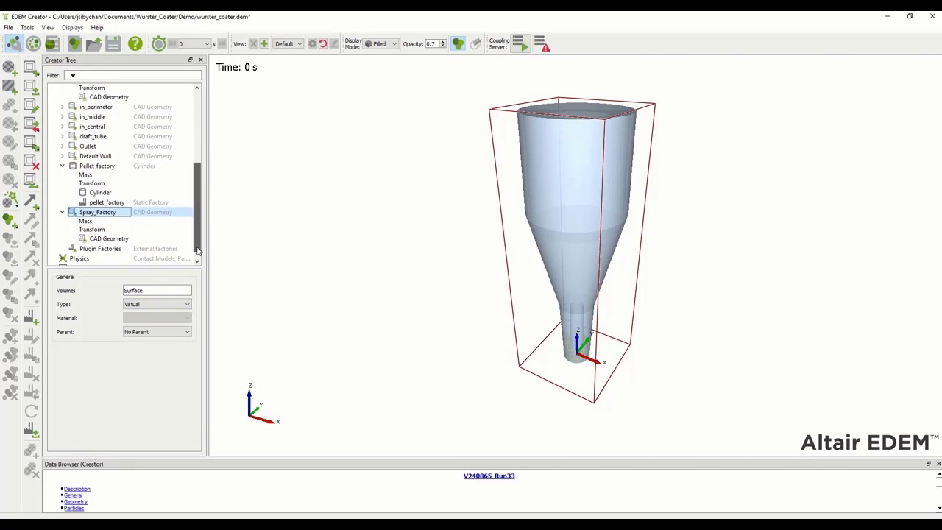
Add a particle factory named spray_factory to the Spray_Factory geometry
right_click(94, 213)
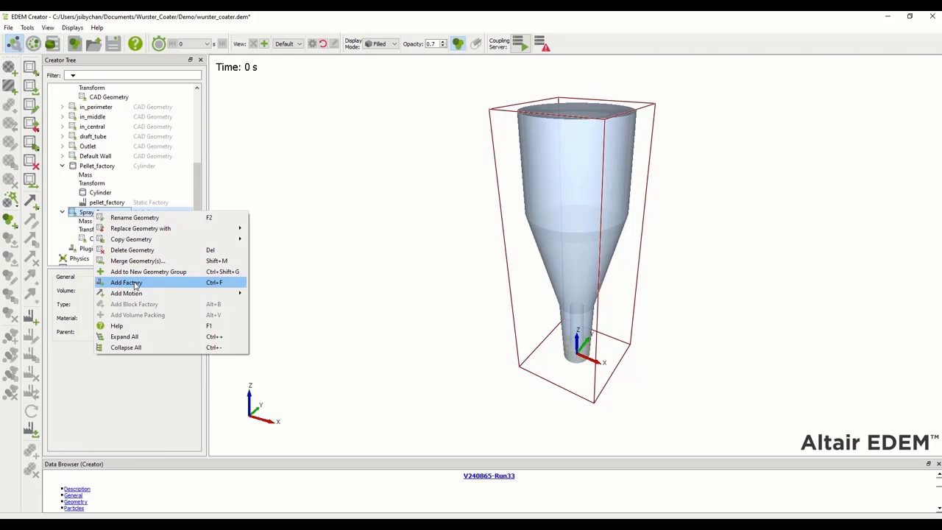
left_click(136, 285)
type("s")
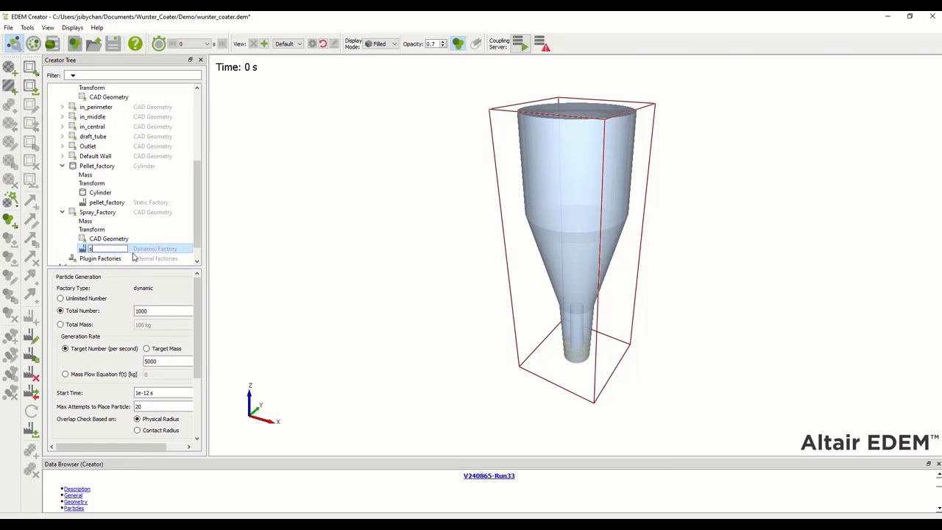
type("pray_factory")
key("Return")
Make spray_factory generate unlimited particles, enter 7 for the target rate, and start at 1 s
left_click(60, 298)
left_click_drag(196, 300, 198, 326)
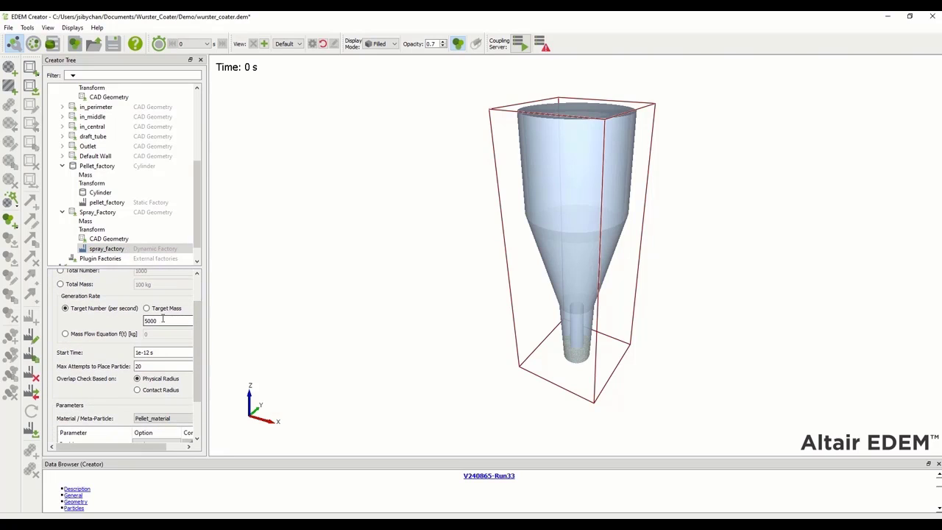
double_click(168, 318)
type("7")
left_click(157, 352)
double_click(145, 352)
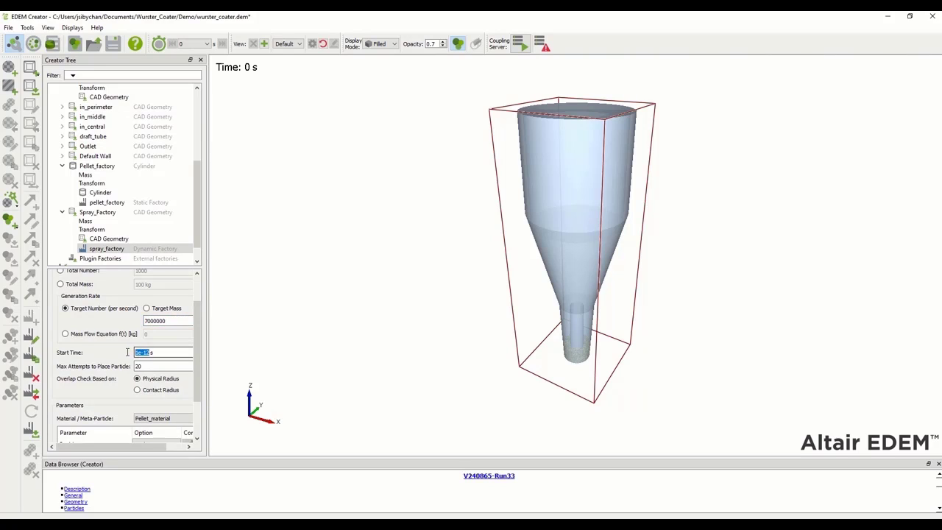
type("1")
scroll(195, 357, "down", 3)
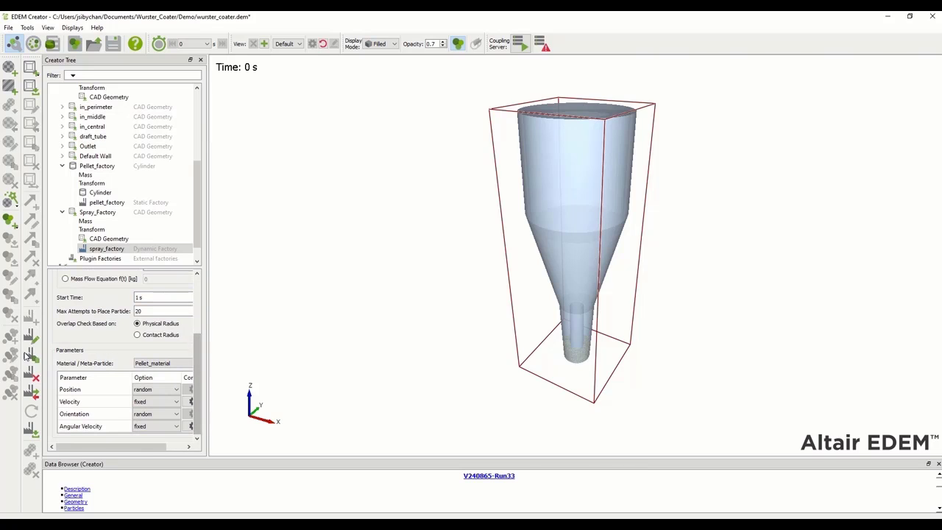
Set the factory material to Spray_material and its initial velocity type to spray
left_click(163, 363)
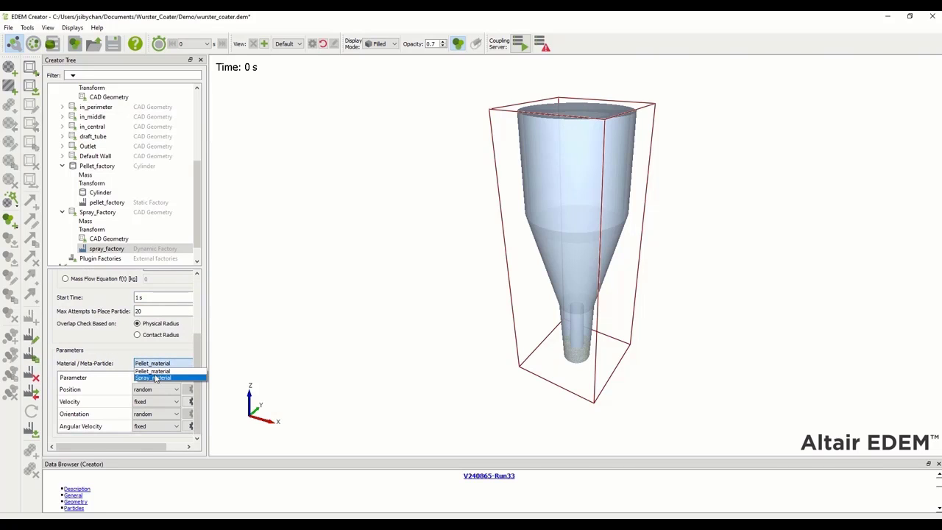
left_click(154, 379)
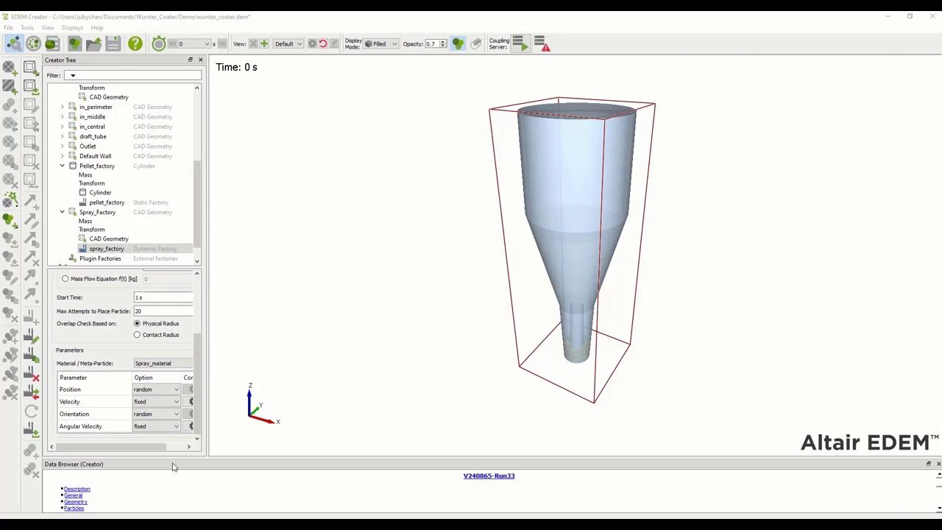
left_click(160, 403)
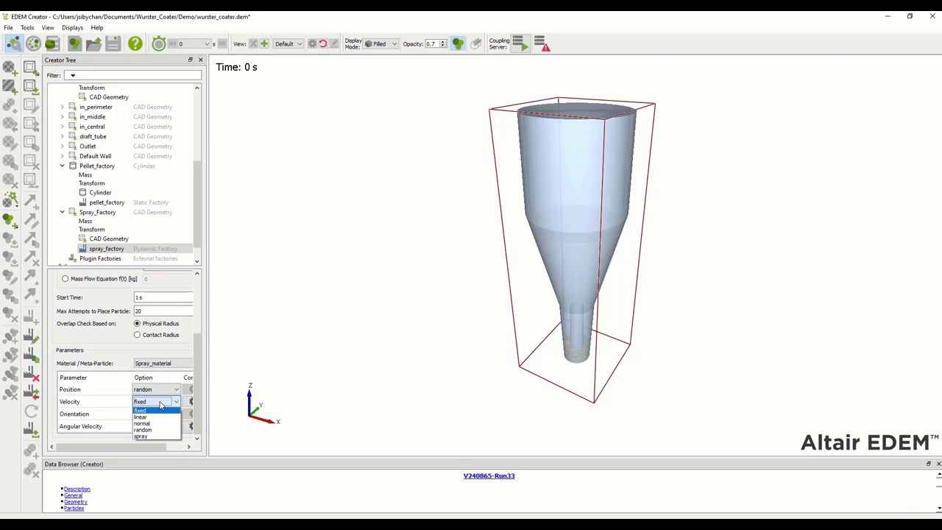
left_click(139, 436)
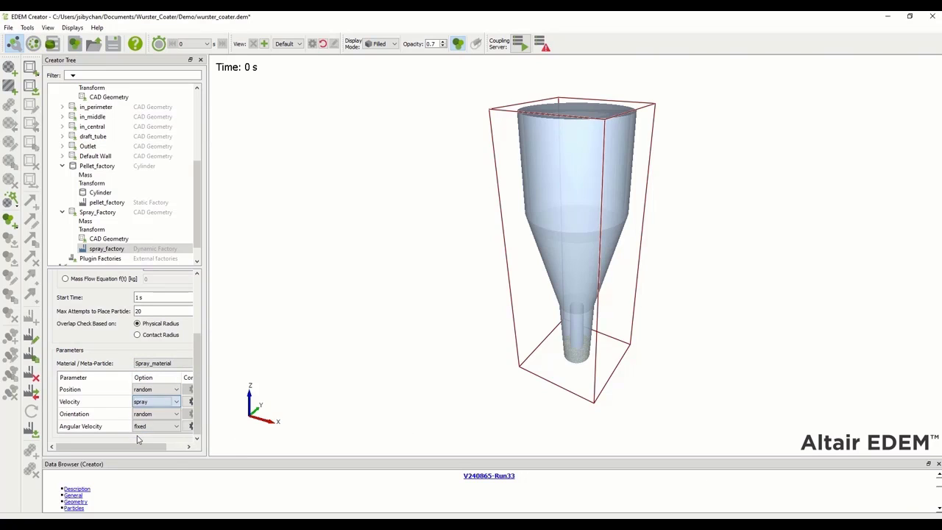
left_click_drag(110, 447, 124, 447)
Configure the spray velocity along Z with a 40° angle and 15 m/s mean
left_click(176, 402)
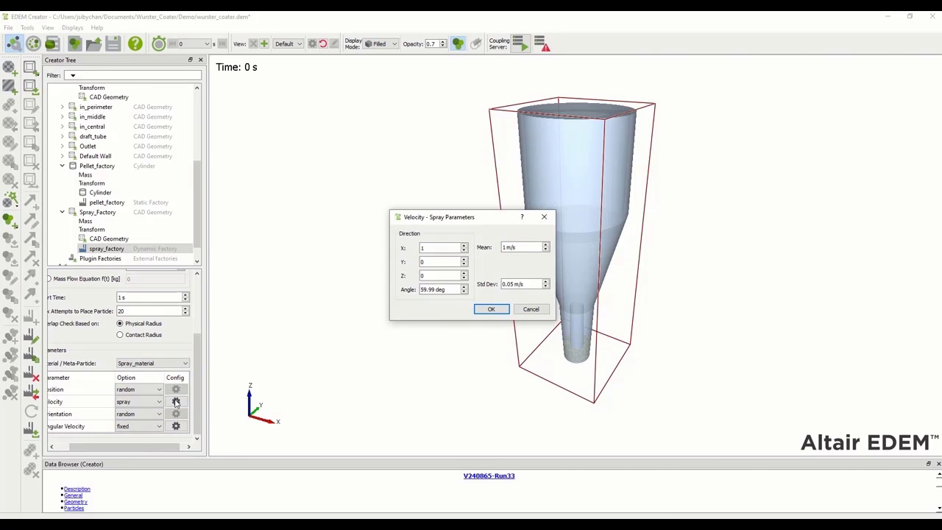
double_click(420, 249)
key("Tab")
type("40")
left_click(491, 310)
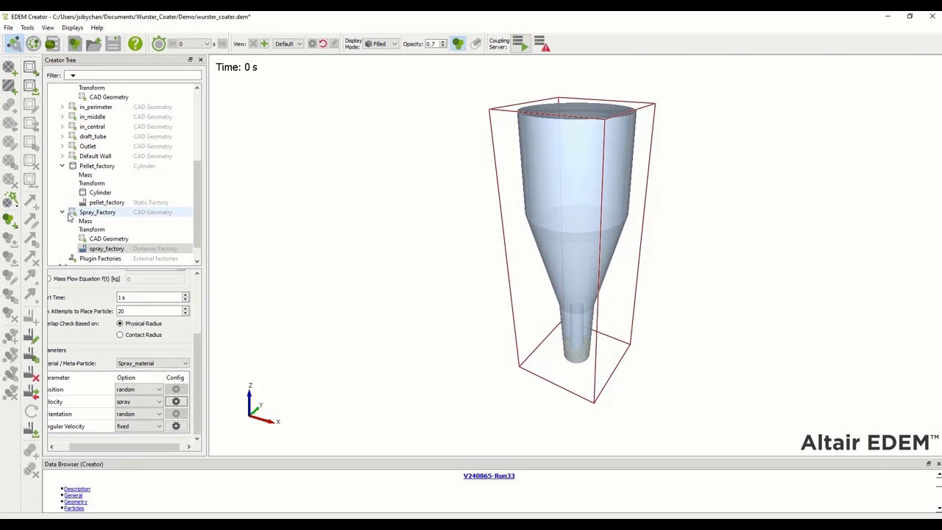
left_click(63, 214)
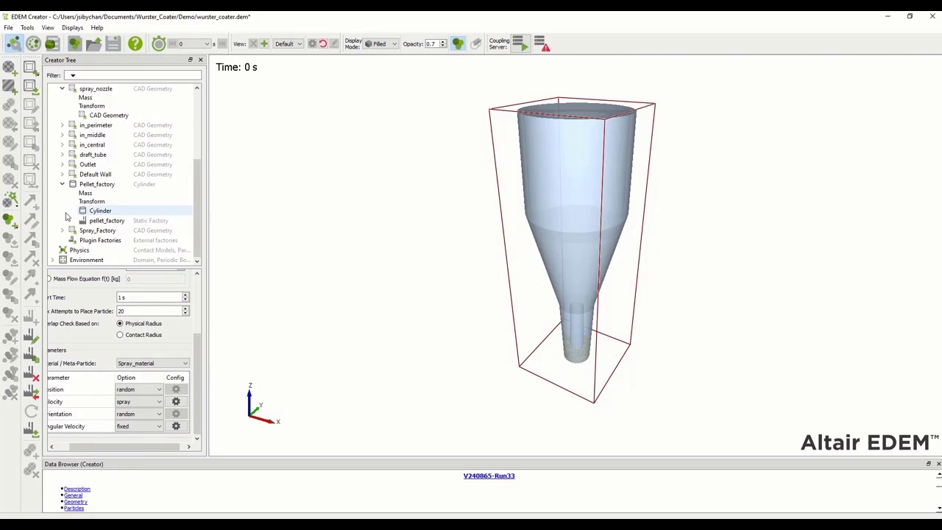
Add Spray Coating to particle-particle contacts with Spray_material as active spray
left_click(98, 251)
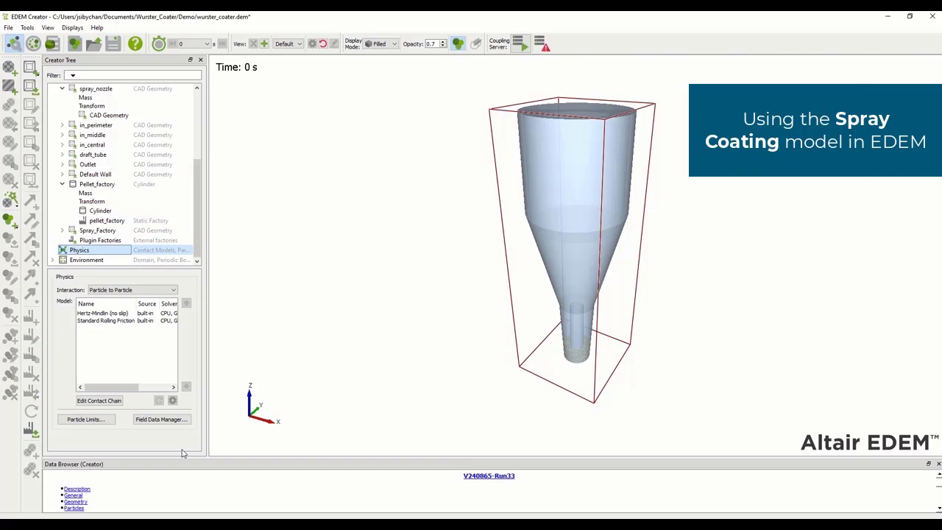
left_click(100, 400)
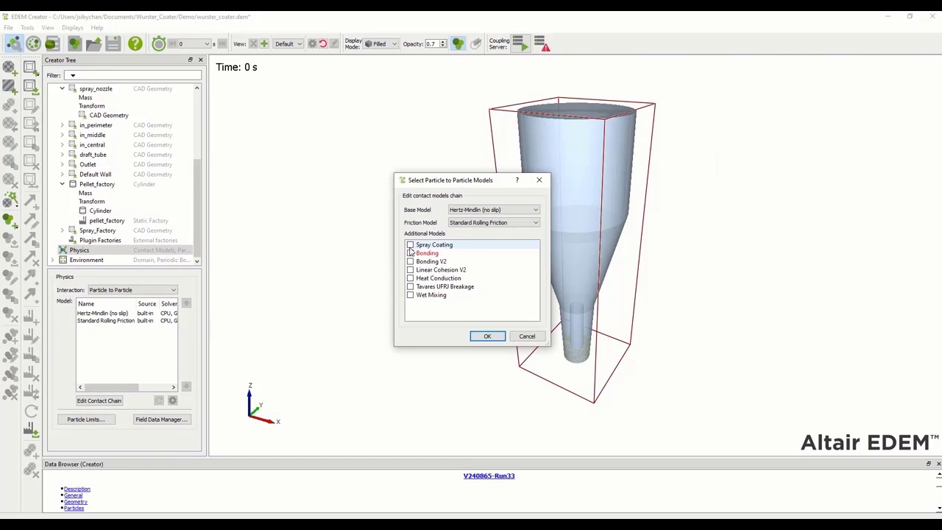
left_click(410, 245)
left_click(487, 335)
left_click(147, 328)
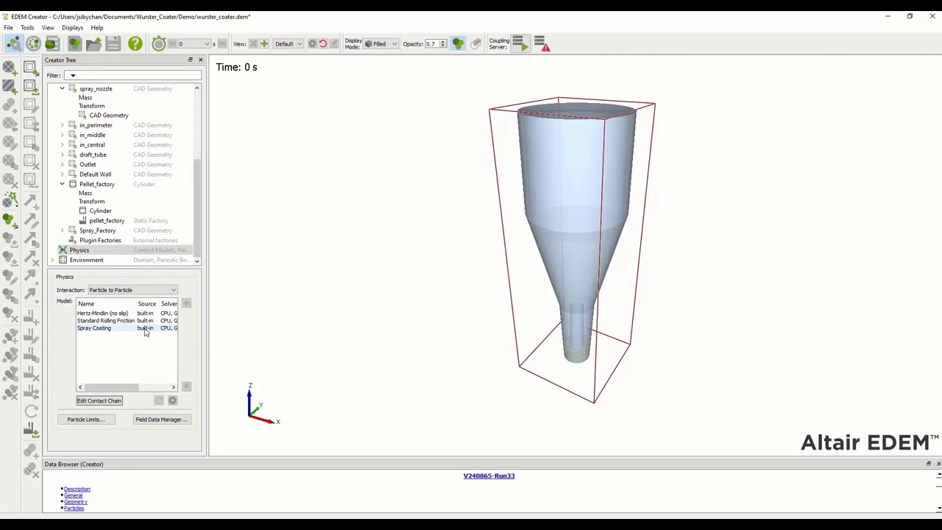
left_click(172, 401)
left_click(570, 318)
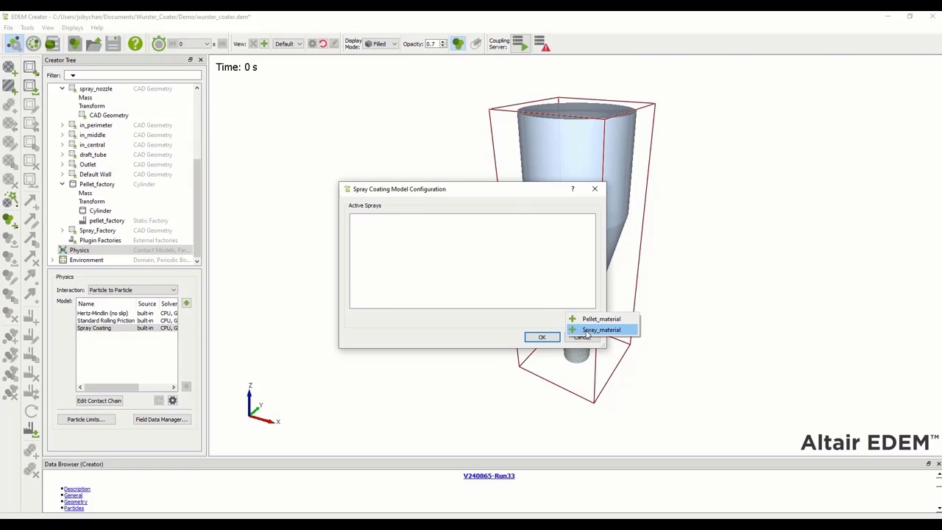
left_click(586, 331)
left_click(541, 337)
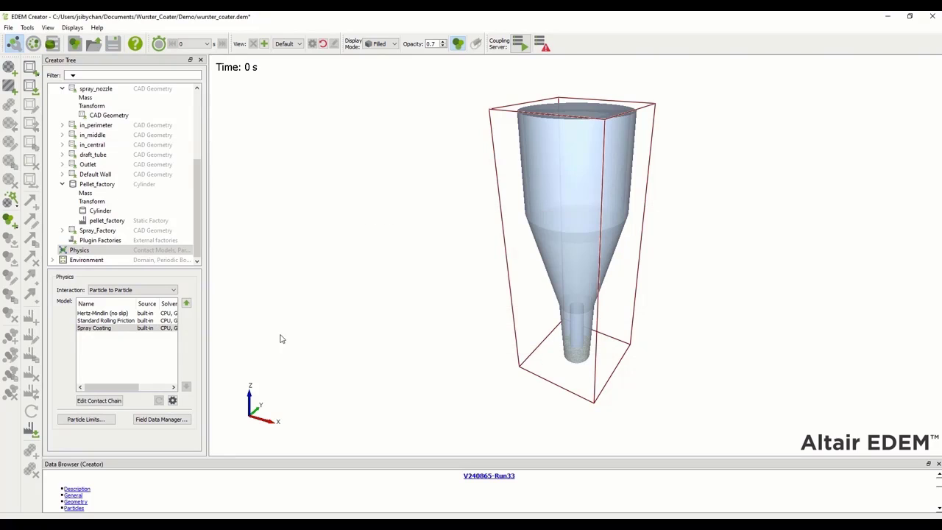
Add Spray Coating to particle-geometry contacts with Spray_material as active spray
left_click(119, 289)
left_click(108, 303)
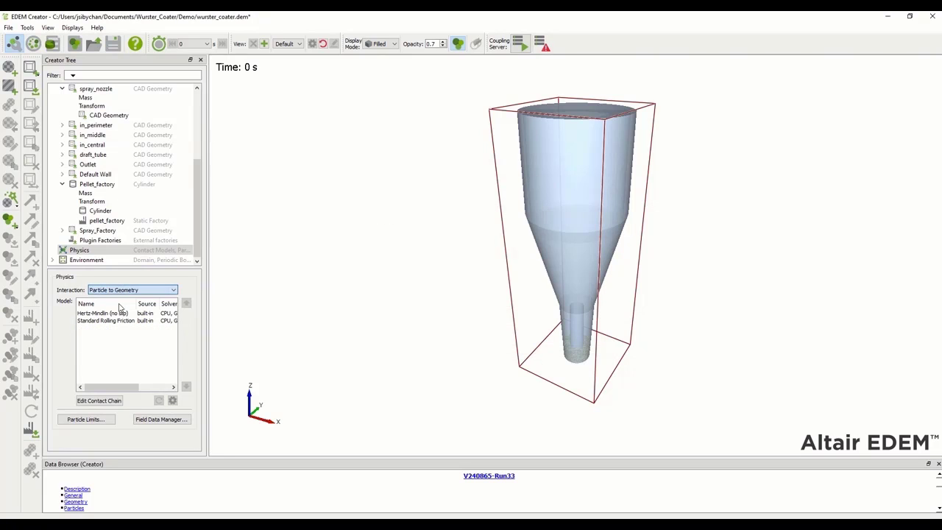
left_click(99, 400)
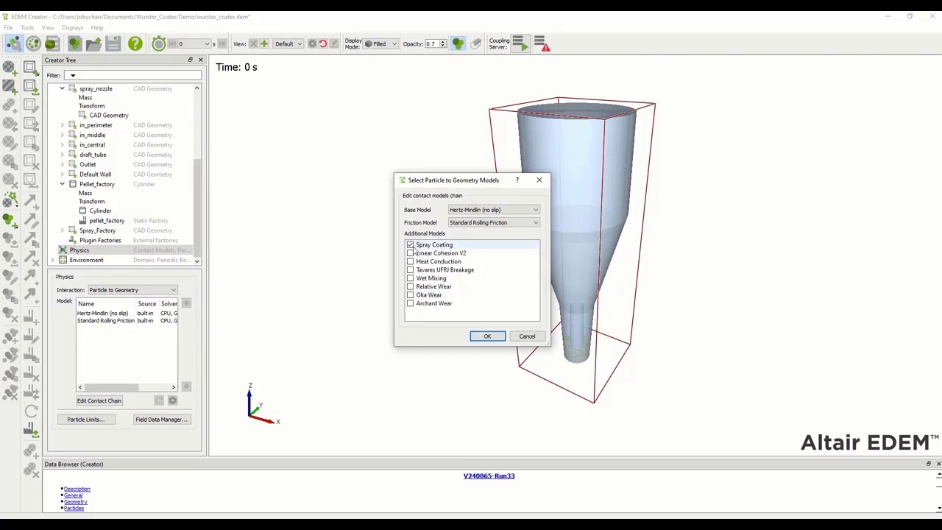
left_click(487, 336)
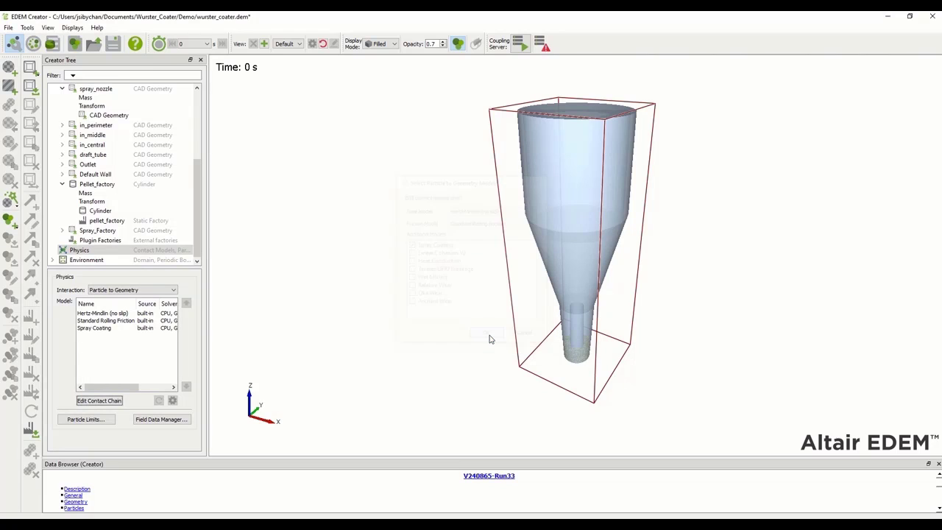
left_click(125, 328)
left_click(172, 400)
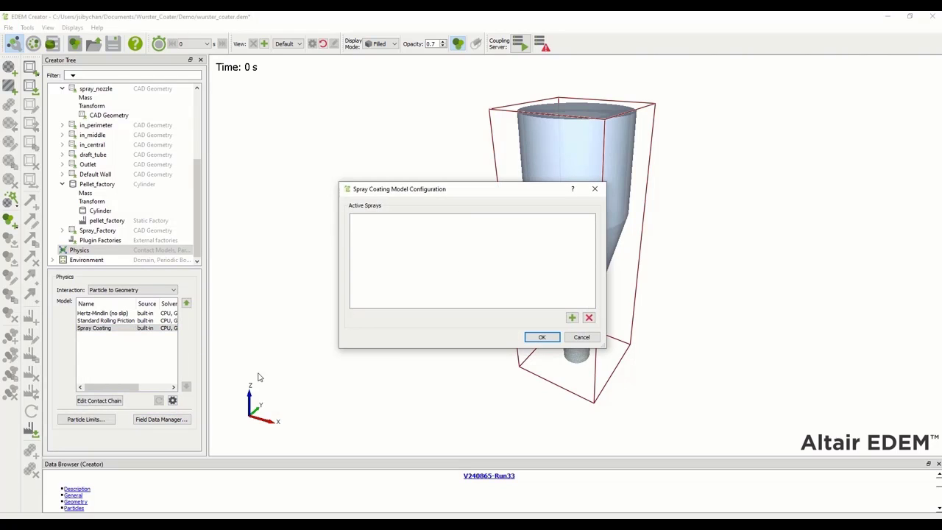
left_click(571, 317)
left_click(581, 329)
left_click(542, 336)
Add the Spray Coating Update model to the particle body forces
left_click(144, 292)
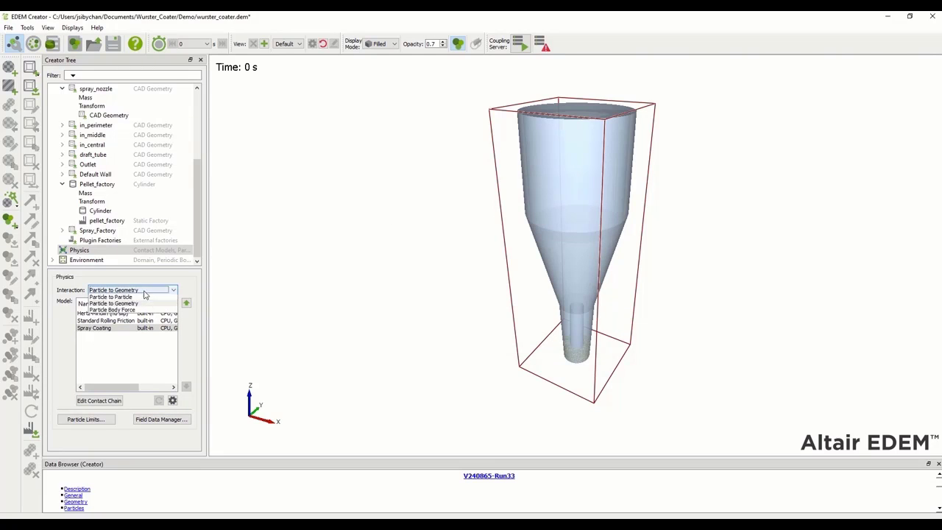
left_click(127, 311)
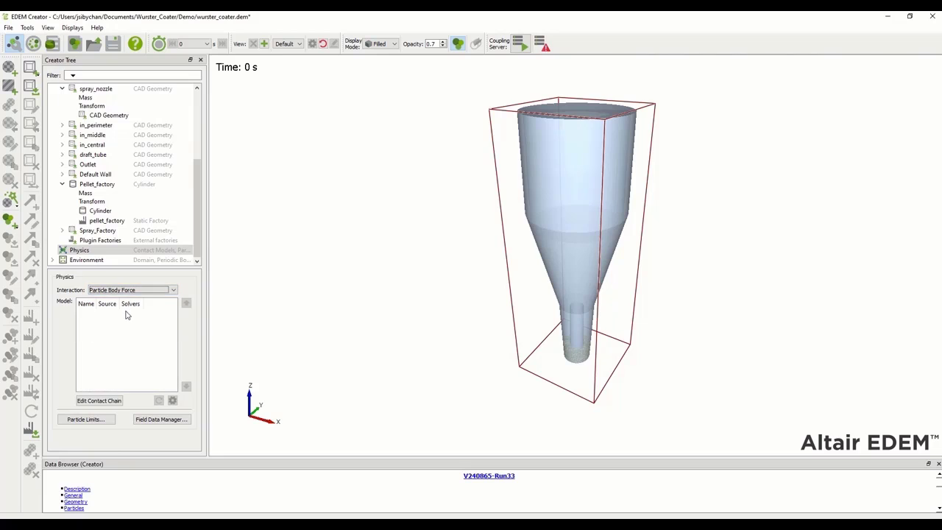
left_click(112, 404)
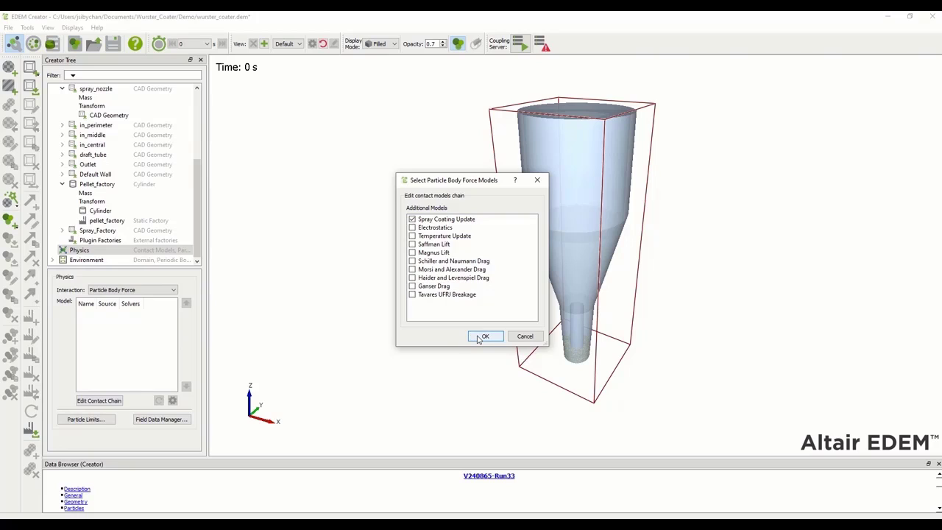
left_click(482, 337)
left_click(102, 313)
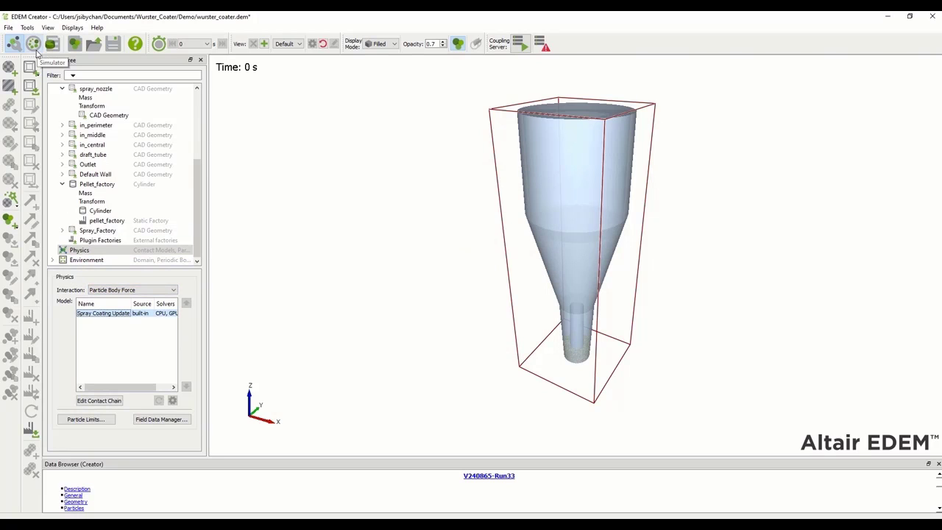
Save wurster_coater.dem and switch to EDEM Simulator
left_click(115, 46)
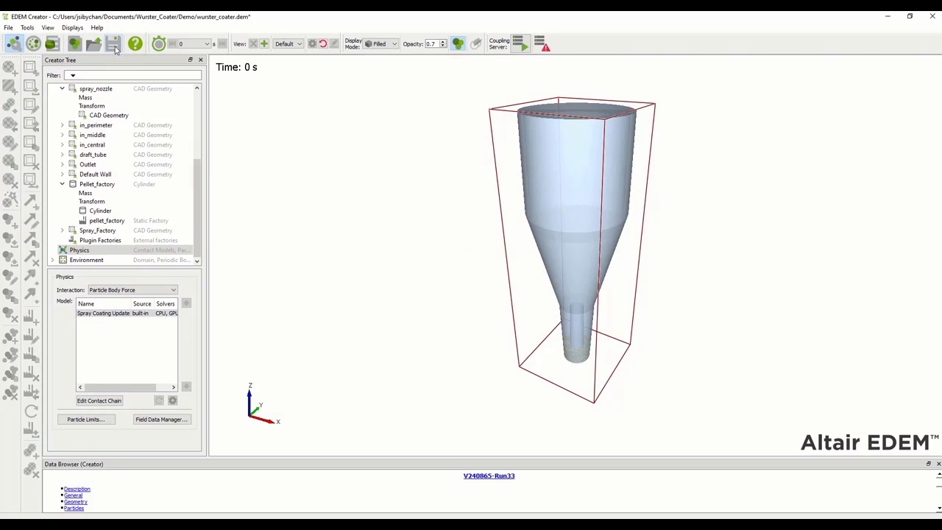
left_click(32, 44)
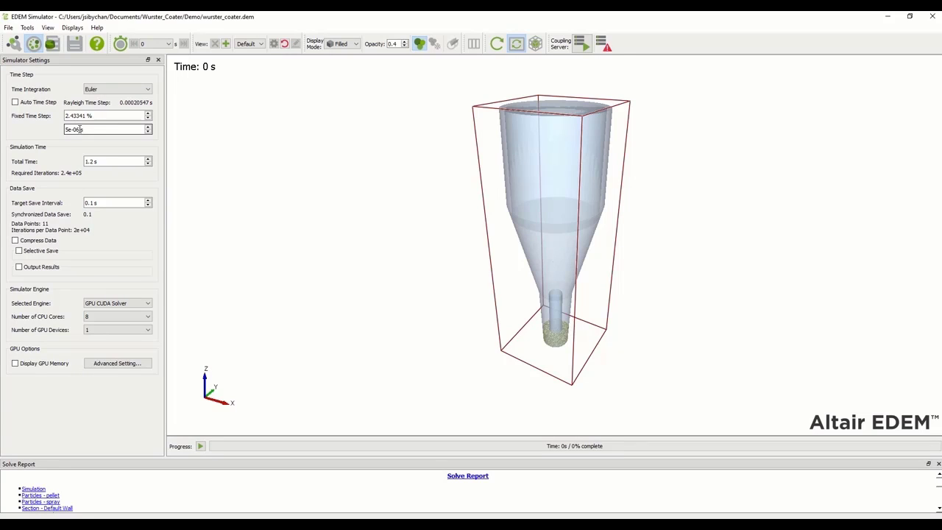
Keep the fixed time step, set total time 1.2 s and save interval 0.01 s, and use 12 CPU cores
left_click_drag(80, 129, 65, 130)
left_click(59, 136)
left_click(98, 163)
left_click_drag(96, 164, 77, 163)
left_click(119, 315)
scroll(100, 375, "down", 1)
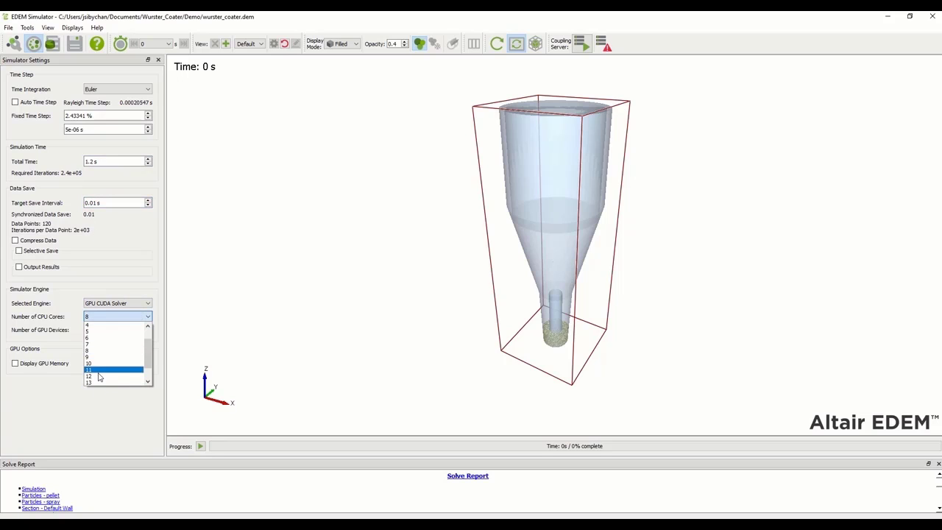
left_click(100, 376)
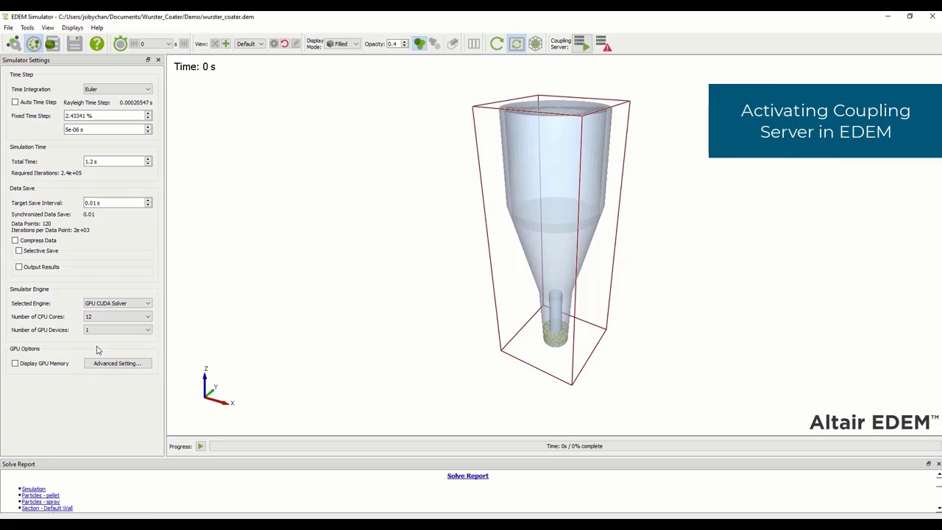
Start the EDEM coupling server so it waits for the AcuSolve client
left_click(583, 46)
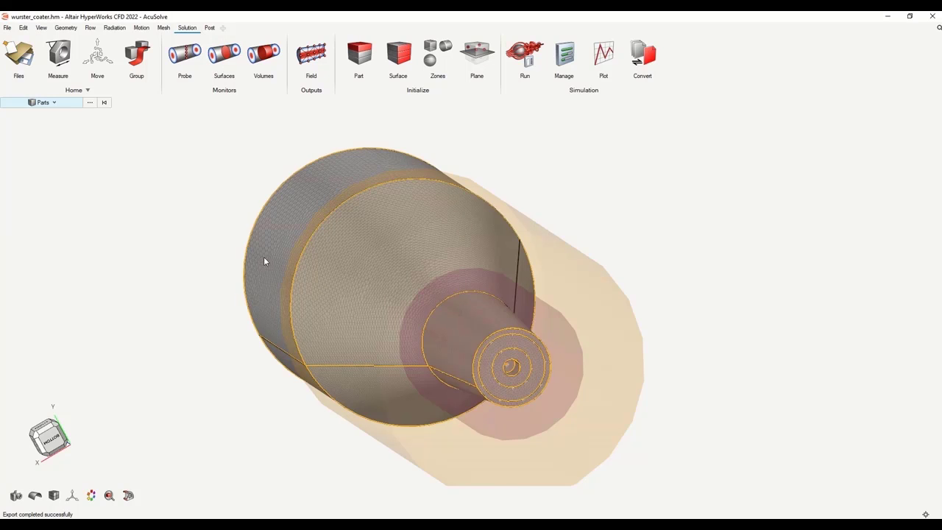
Open the AcuSolve run settings and trim the problem name to wurster_coater
scroll(183, 273, "down", 2)
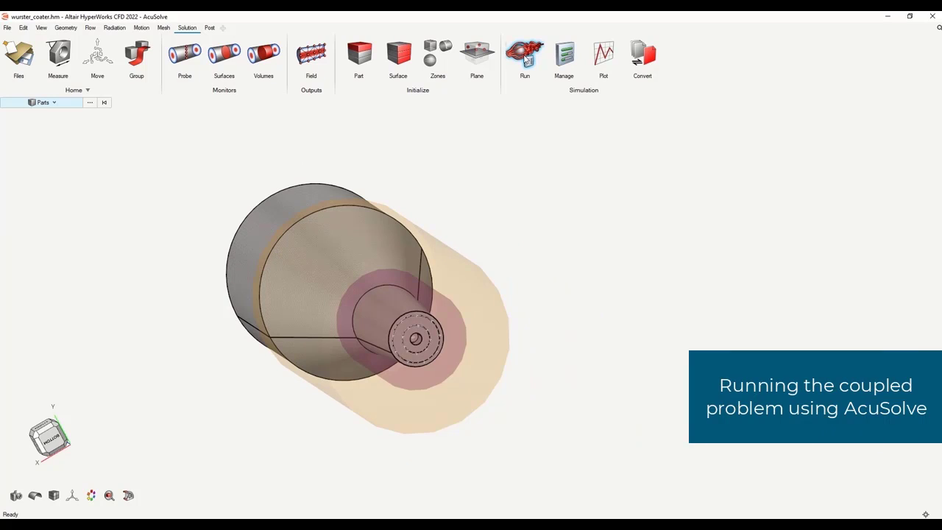
left_click(525, 60)
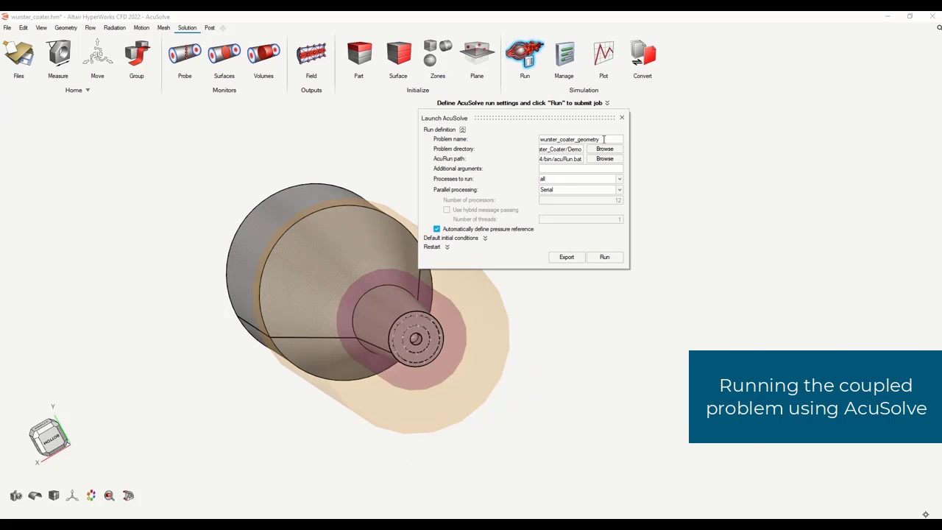
key("BackSpace")
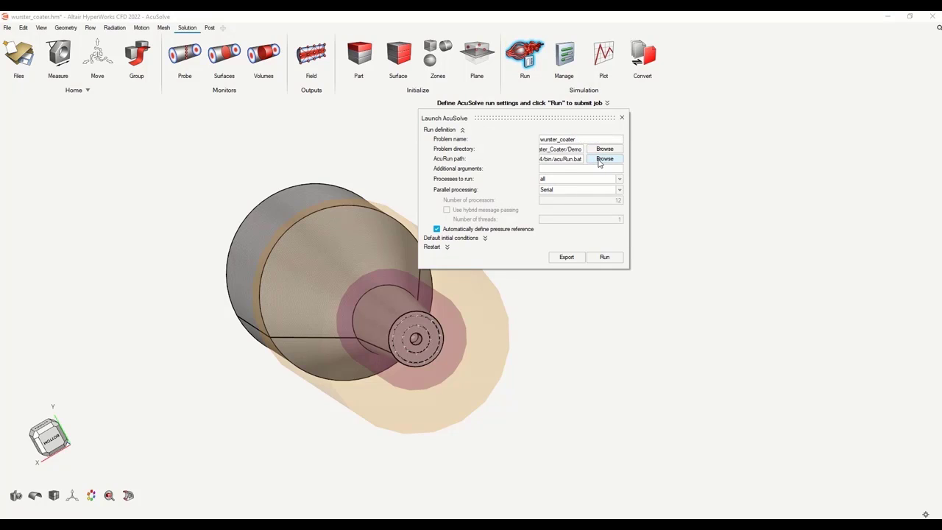
Set the AcuRun path to acuRun.bat
left_click(604, 159)
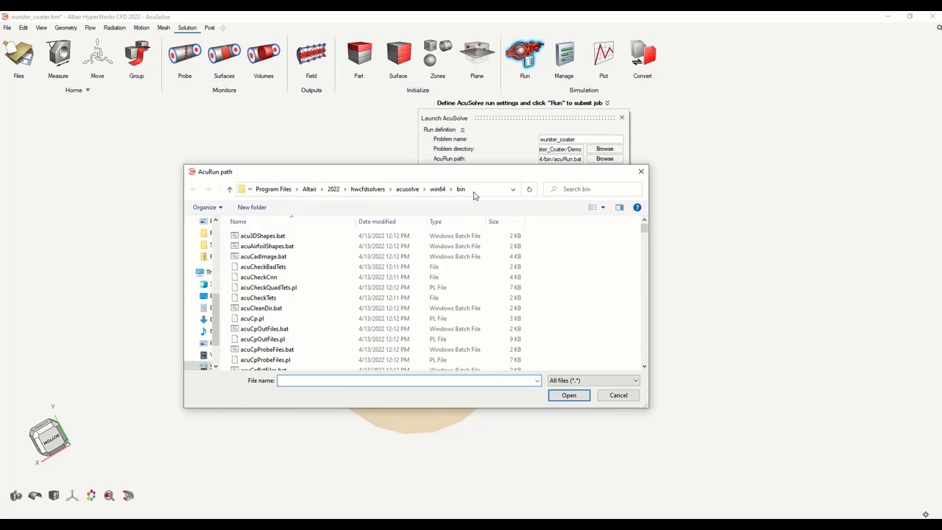
scroll(303, 337, "down", 10)
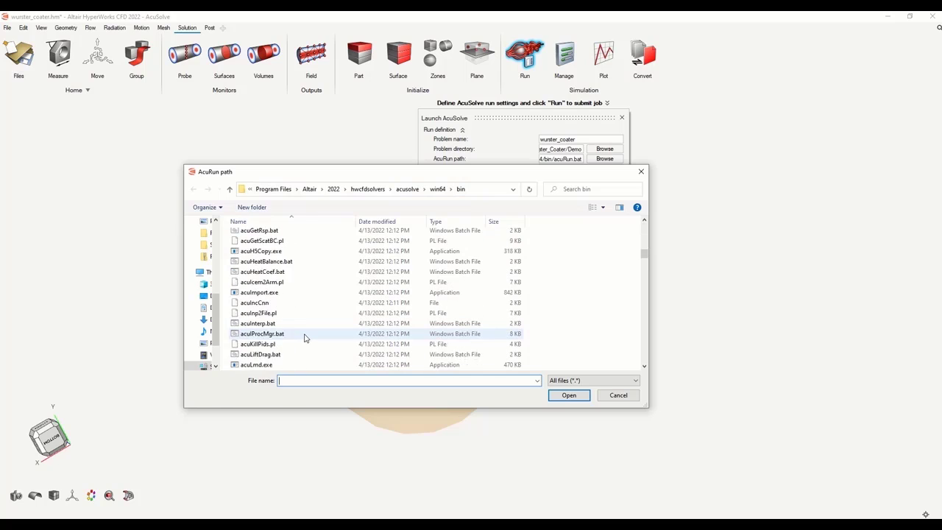
scroll(305, 337, "down", 8)
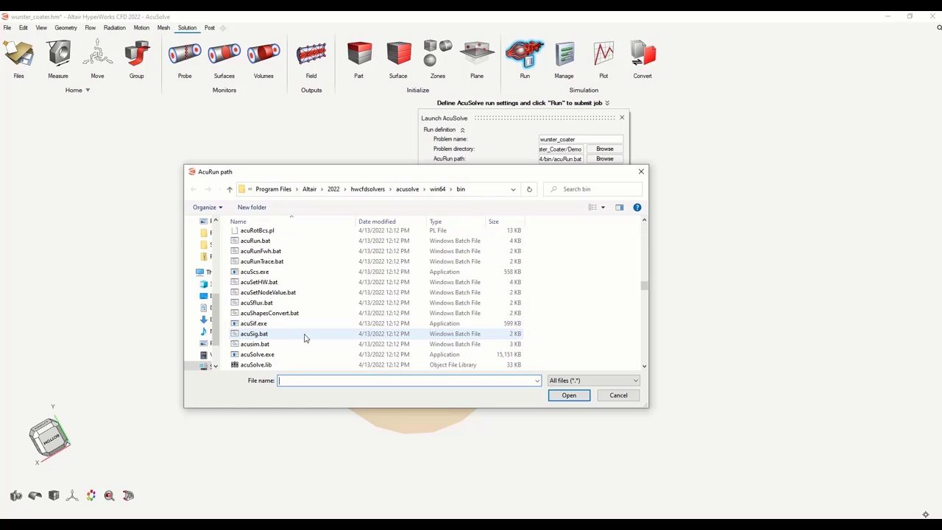
scroll(306, 337, "up", 2)
left_click(273, 296)
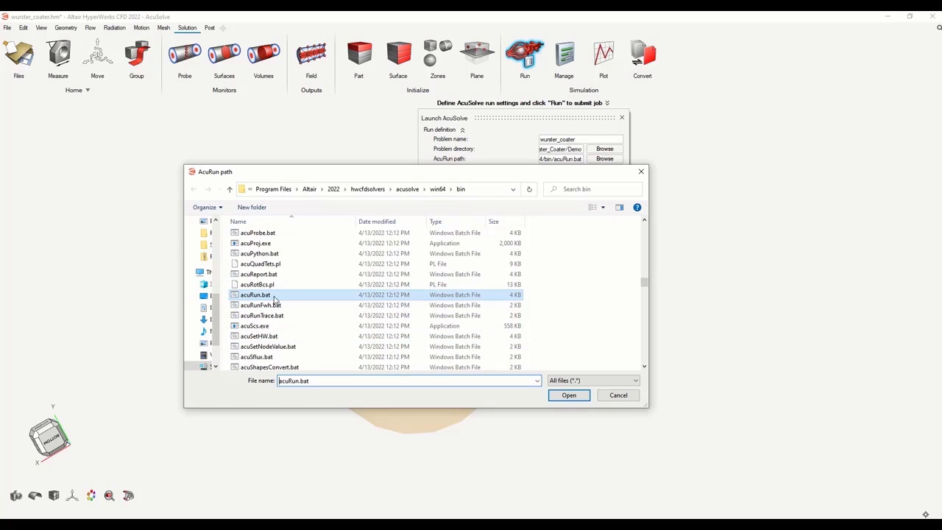
left_click(569, 395)
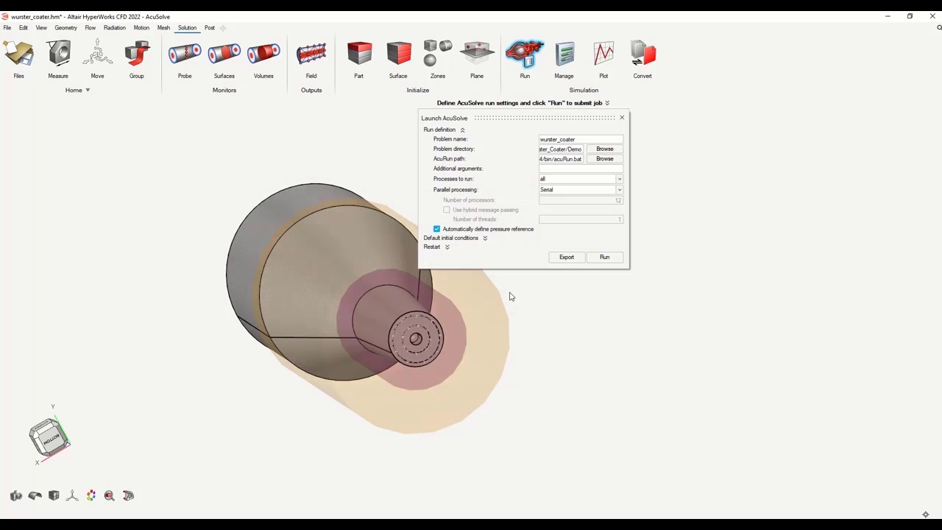
Choose Intel MPI parallel processing on 12 processors and submit the job
left_click(598, 193)
left_click(570, 205)
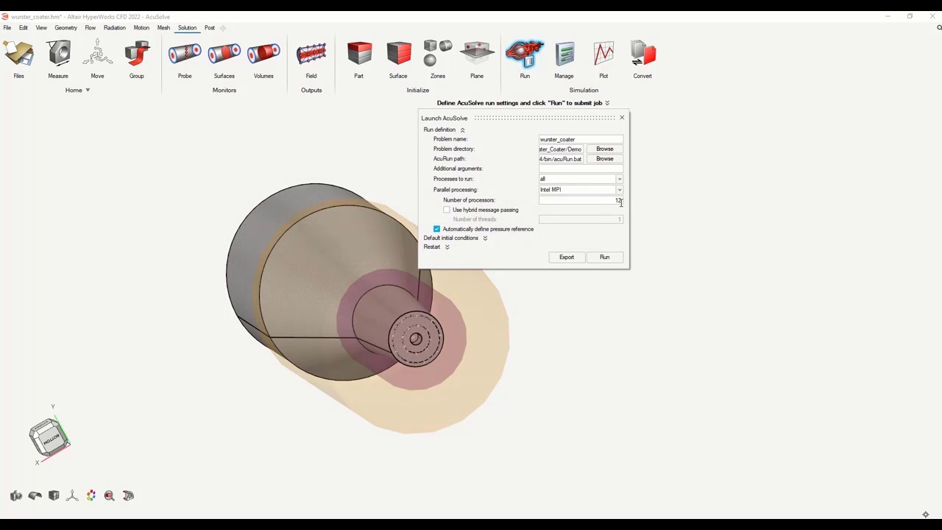
left_click(603, 259)
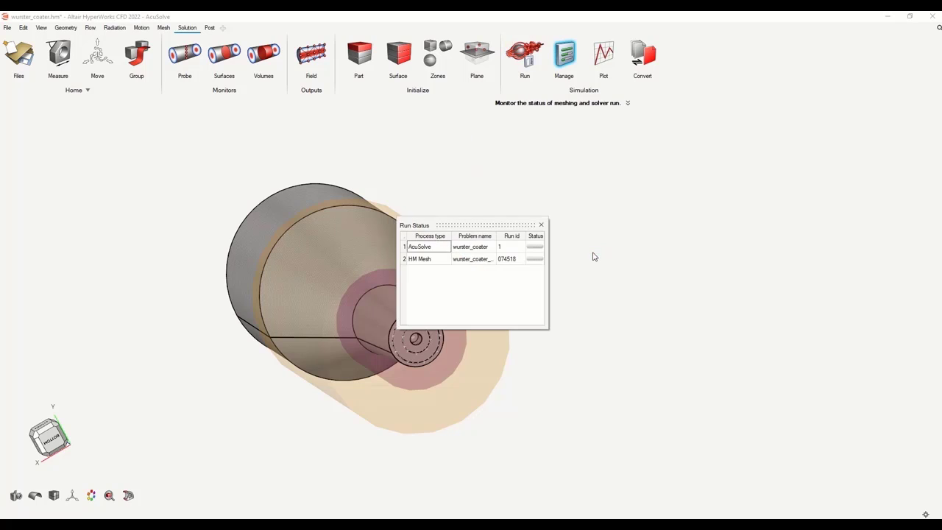
View the log of the running wurster_coater job from its context menu
right_click(471, 252)
left_click(490, 255)
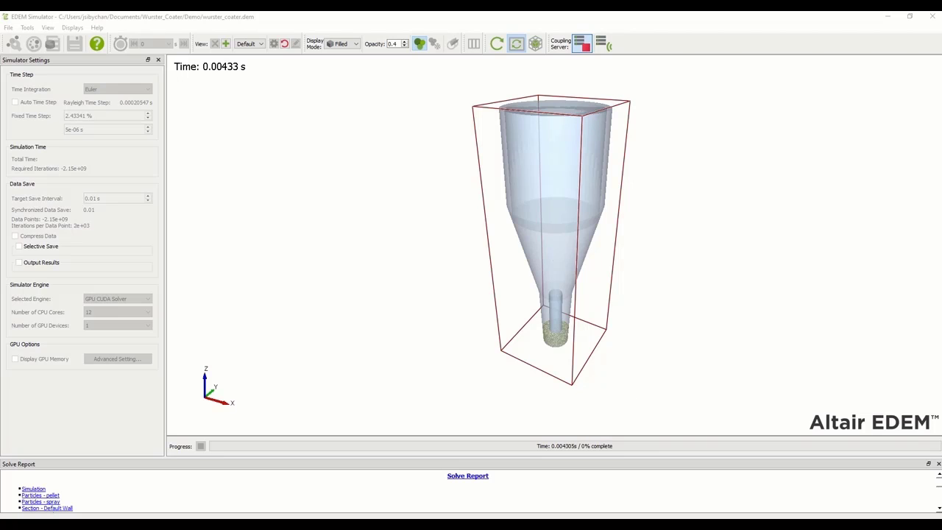
Maximize EDEM Analyst, set geometry opacity to 0.5, and rewind playback to 0 s
left_click_drag(941, 287, 462, 97)
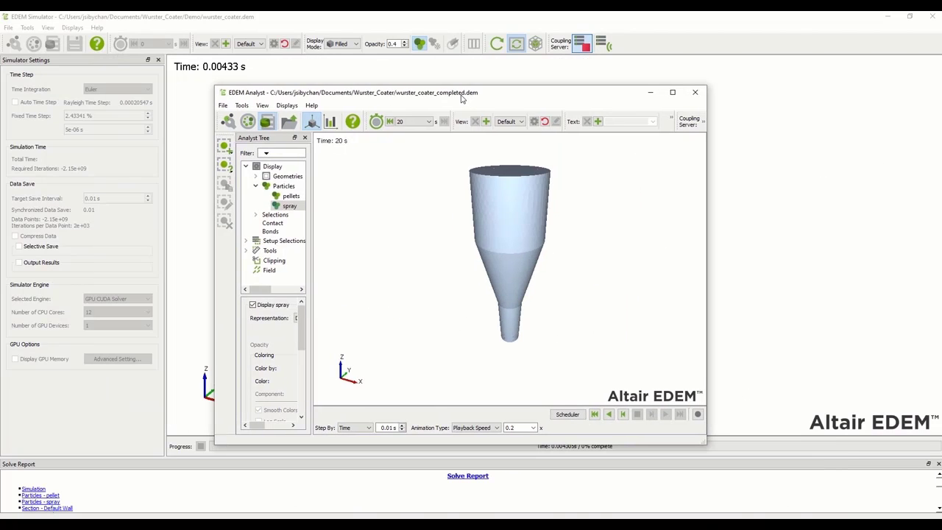
left_click(672, 94)
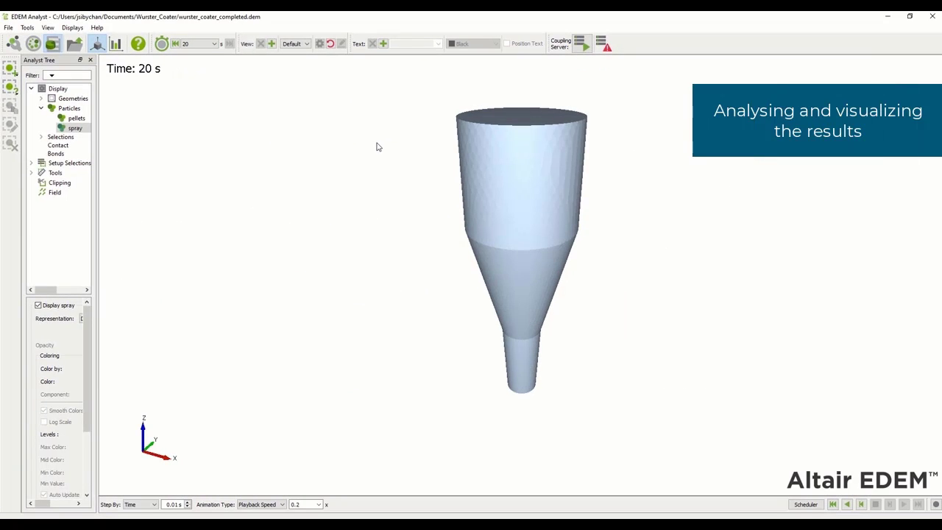
left_click(70, 98)
left_click_drag(95, 115, 201, 145)
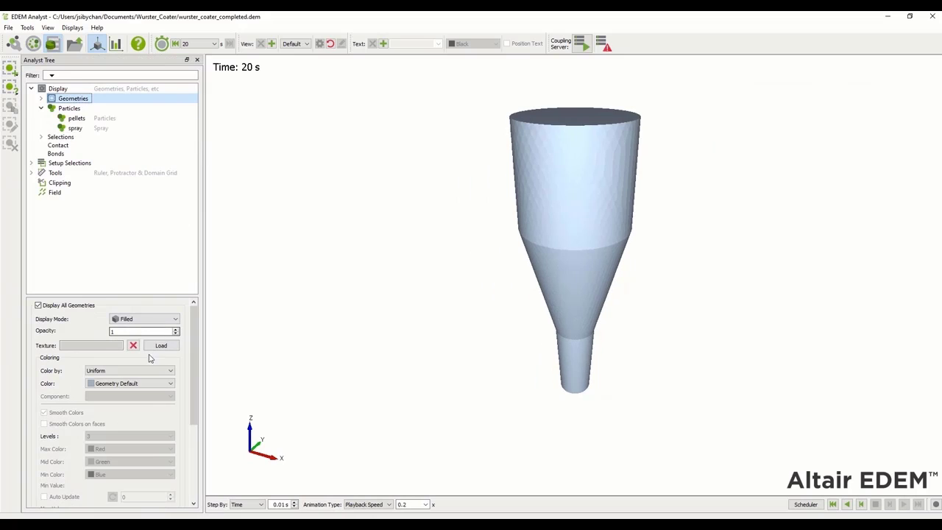
left_click(176, 334)
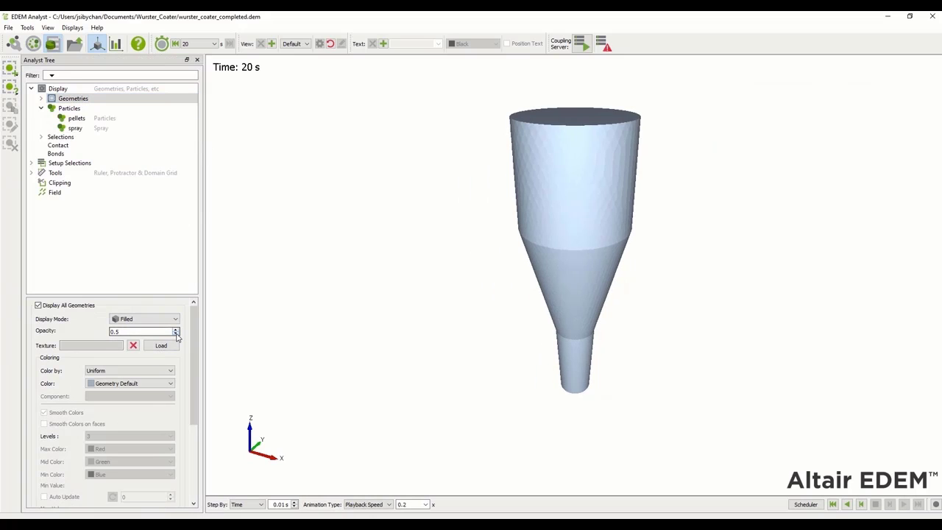
scroll(183, 464, "down", 3)
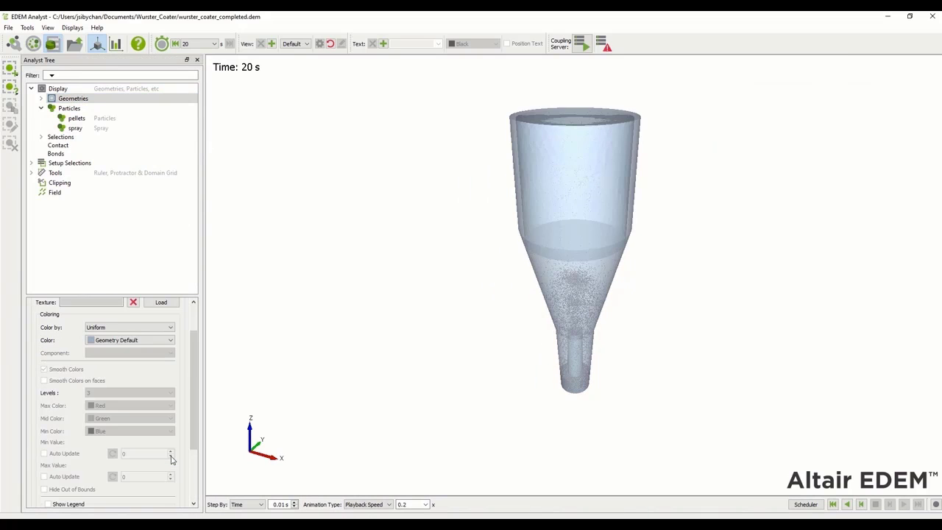
left_click(832, 505)
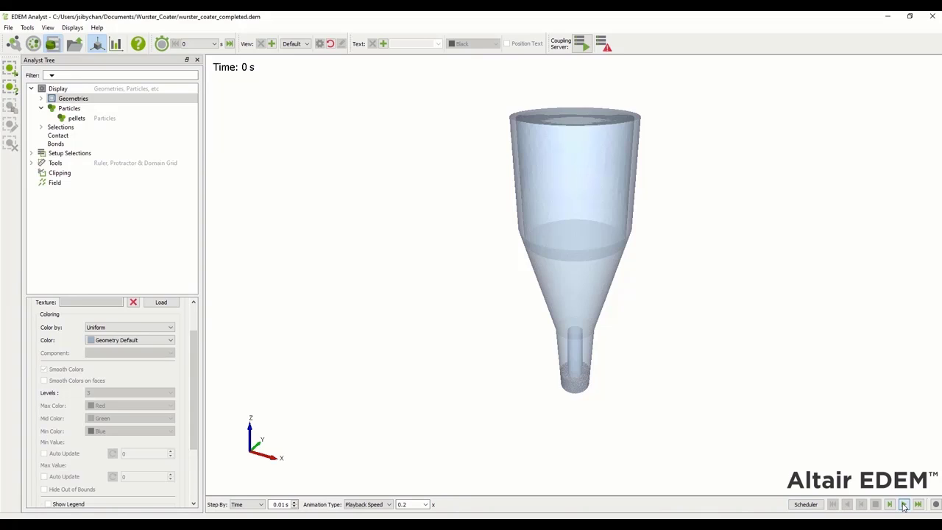
Play the results to 7.33 s and color the spray particles uniform Red
left_click(904, 505)
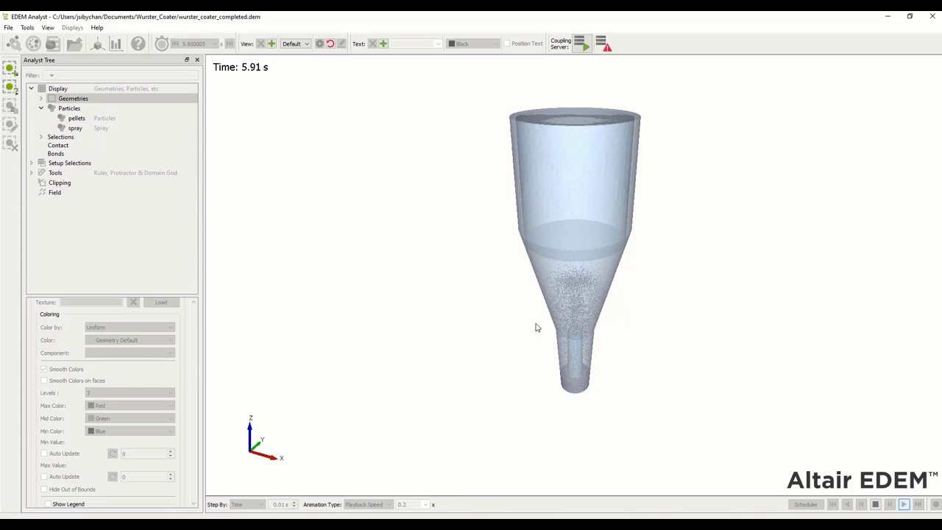
left_click(875, 504)
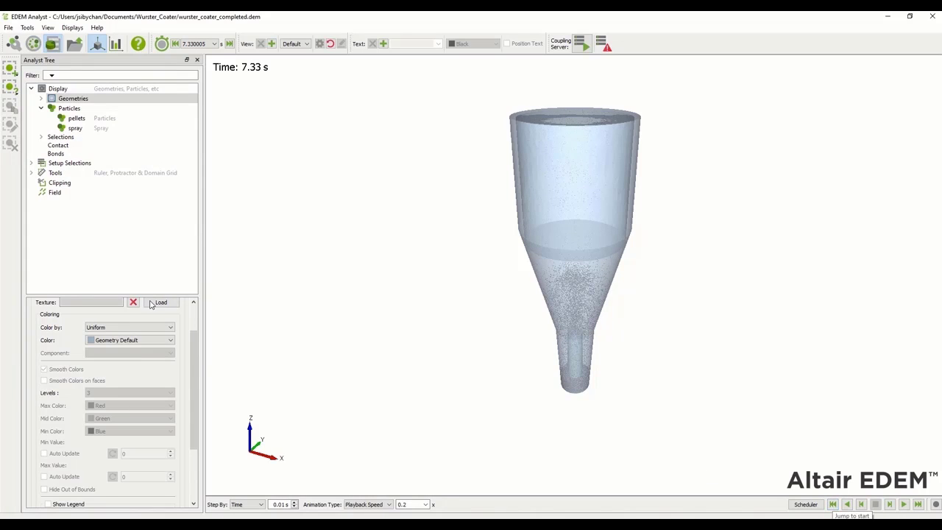
left_click(75, 118)
left_click(75, 128)
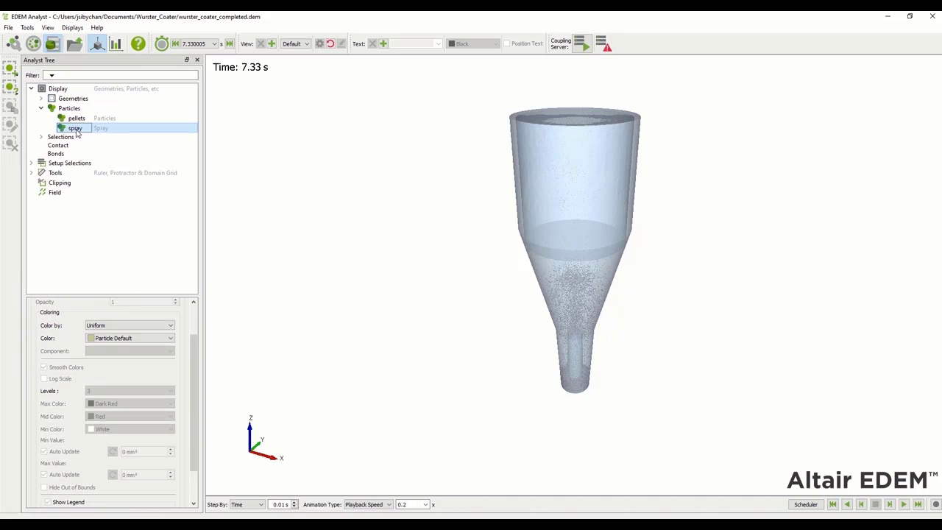
left_click(103, 338)
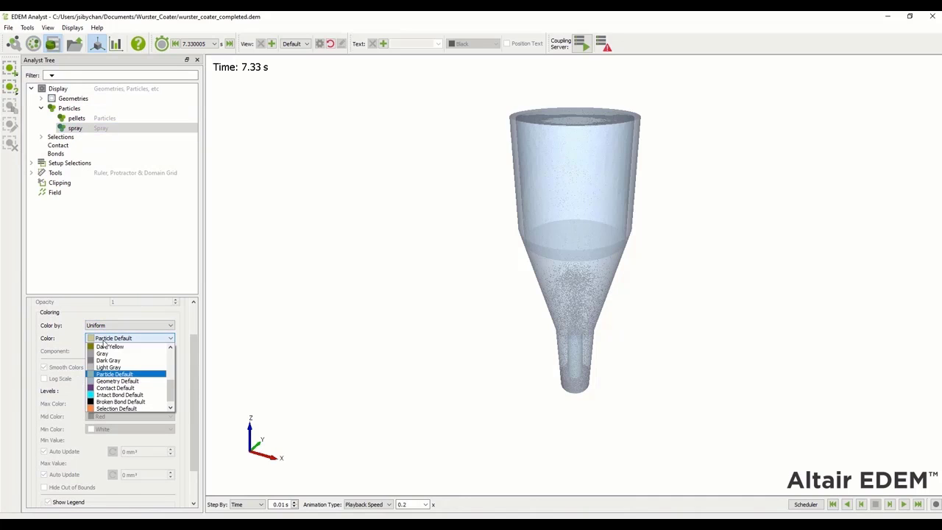
scroll(101, 349, "up", 5)
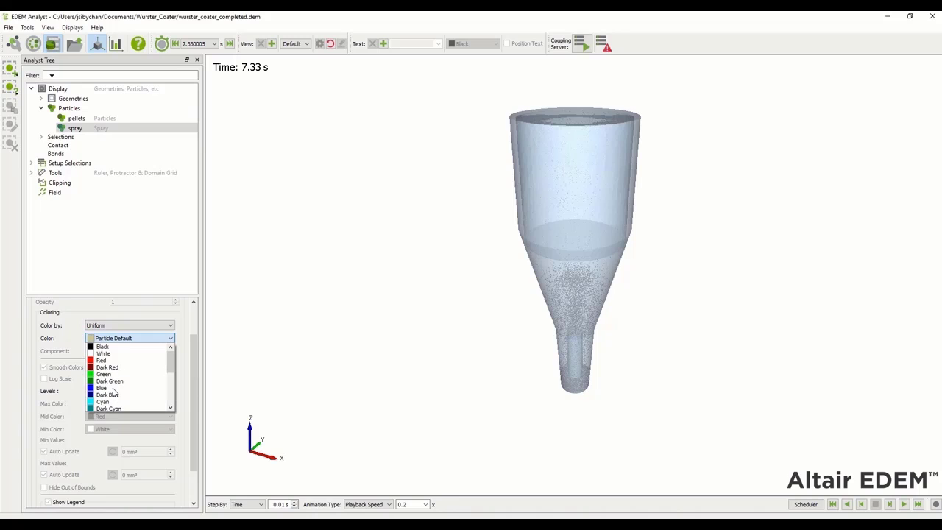
left_click(103, 359)
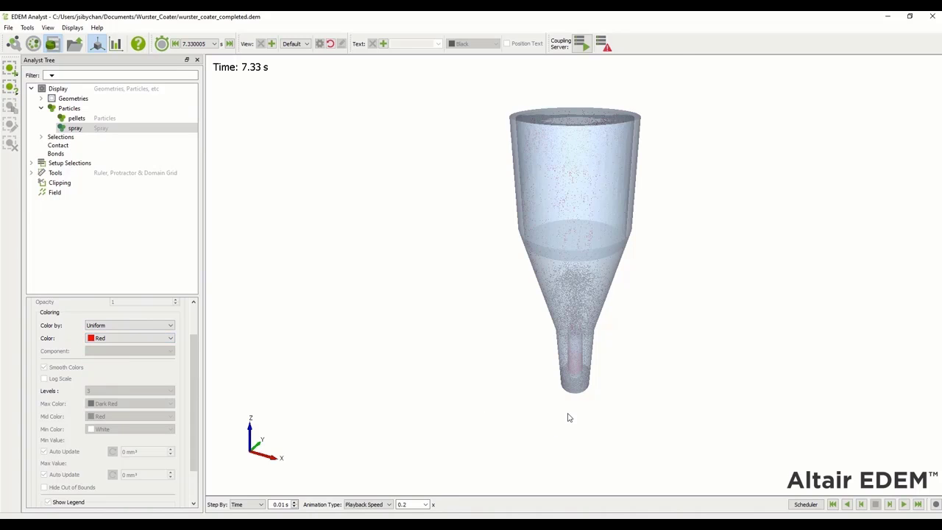
Color the pellets by Volume Added, showing a 0.00–10.43 mm³ legend
scroll(567, 417, "up", 3)
scroll(578, 440, "down", 2)
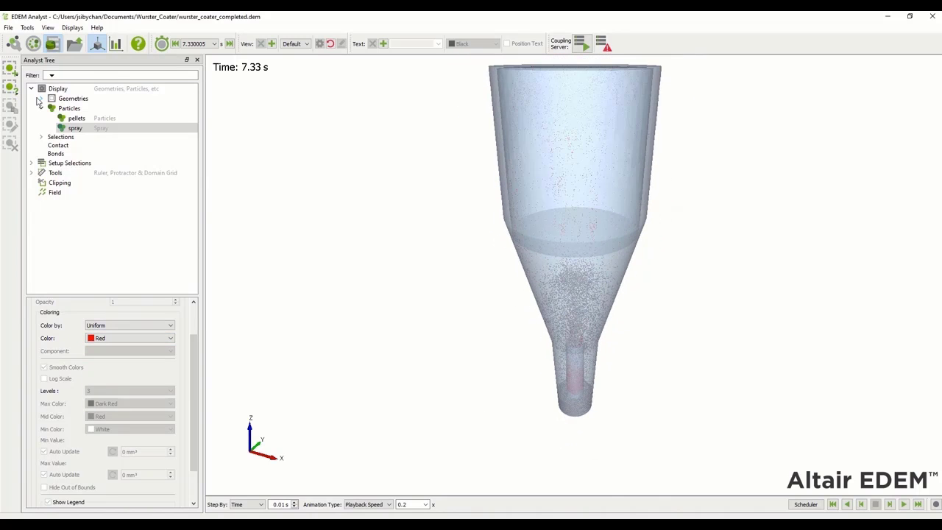
left_click(76, 119)
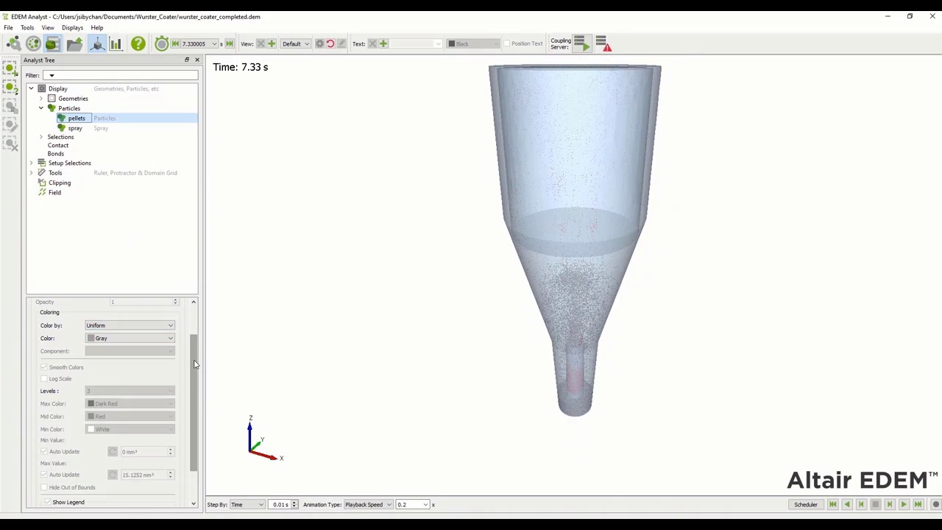
scroll(195, 353, "up", 2)
left_click(109, 368)
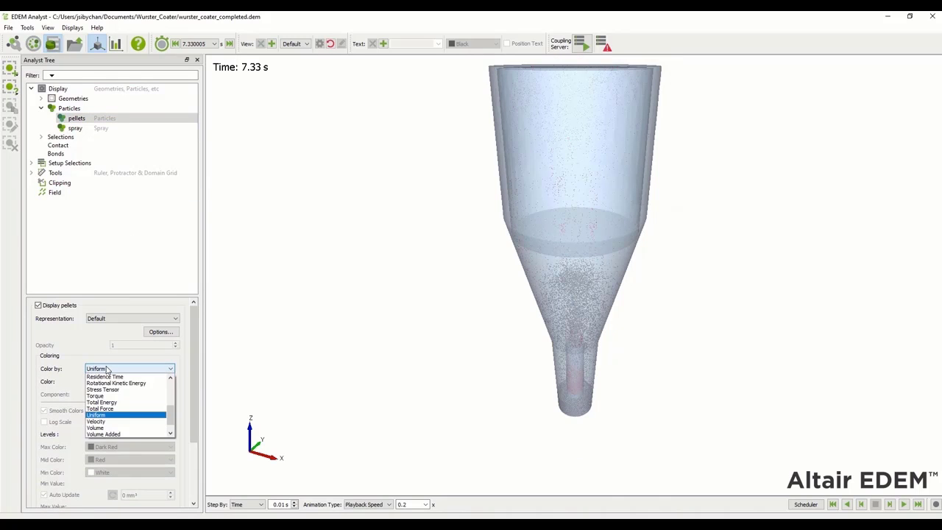
left_click(103, 433)
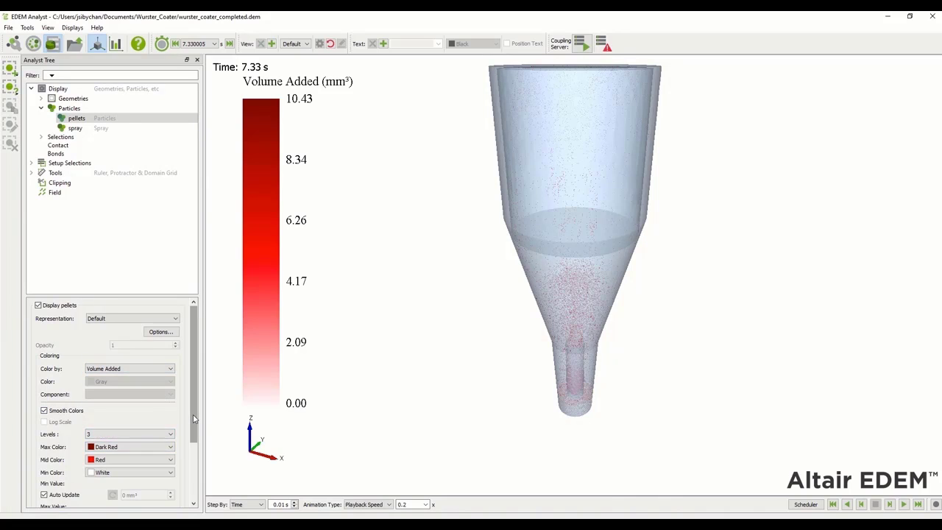
scroll(195, 419, "down", 5)
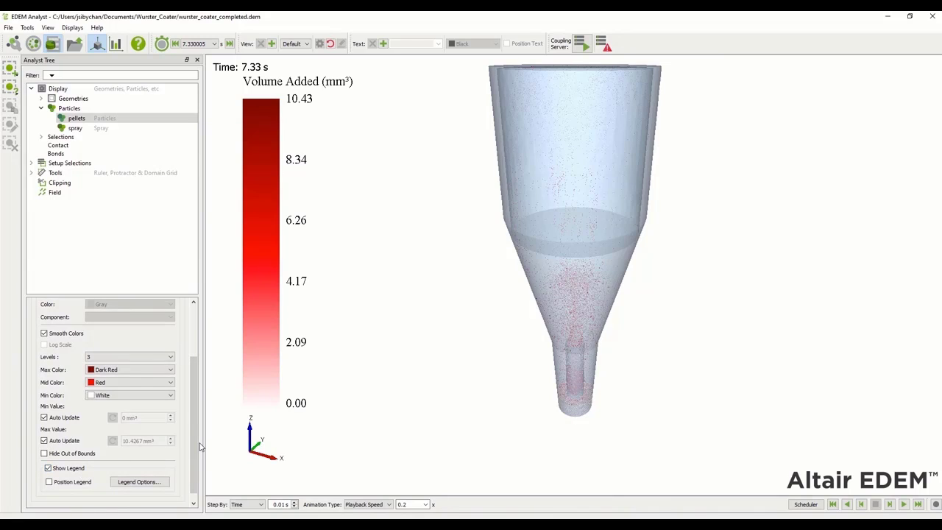
left_click_drag(196, 452, 203, 387)
Set coater geometry opacity to 0.1 for all geometry and rewind to the start
left_click(89, 100)
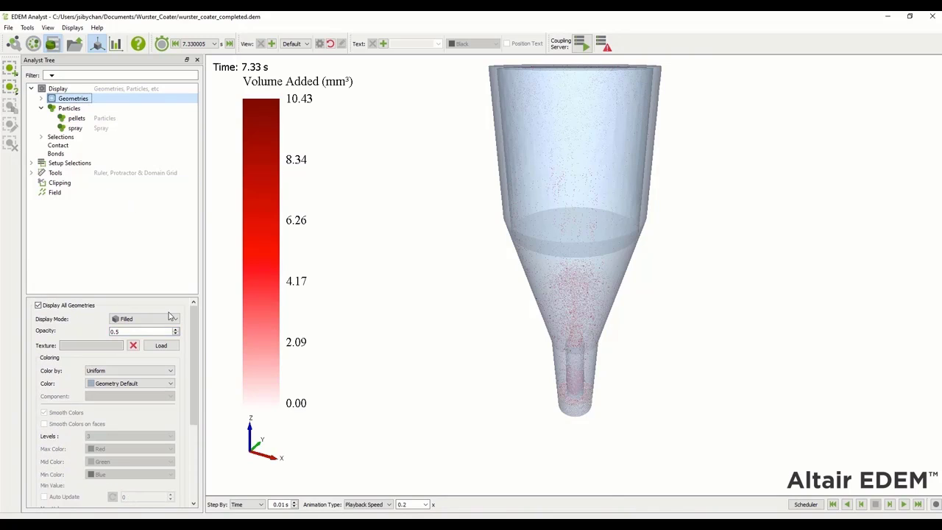
left_click(177, 334)
left_click_drag(192, 361, 193, 431)
left_click(173, 474)
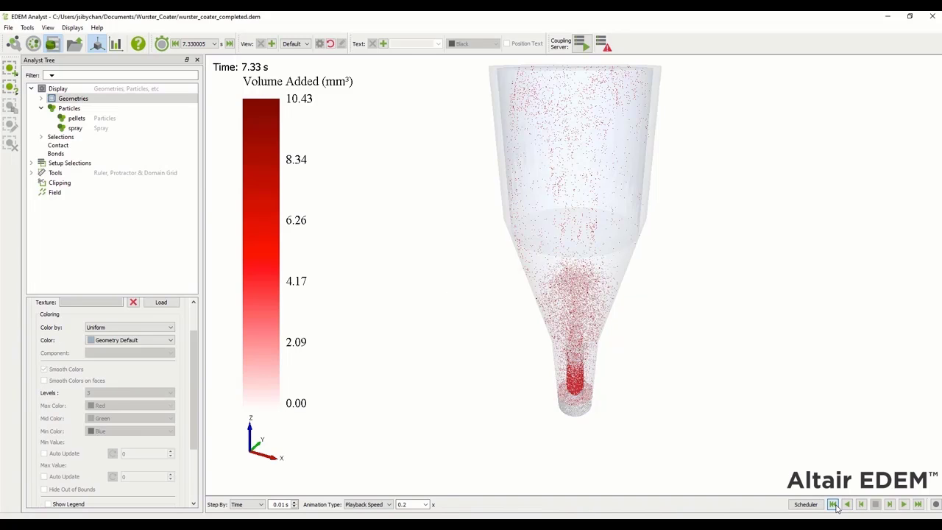
left_click(833, 505)
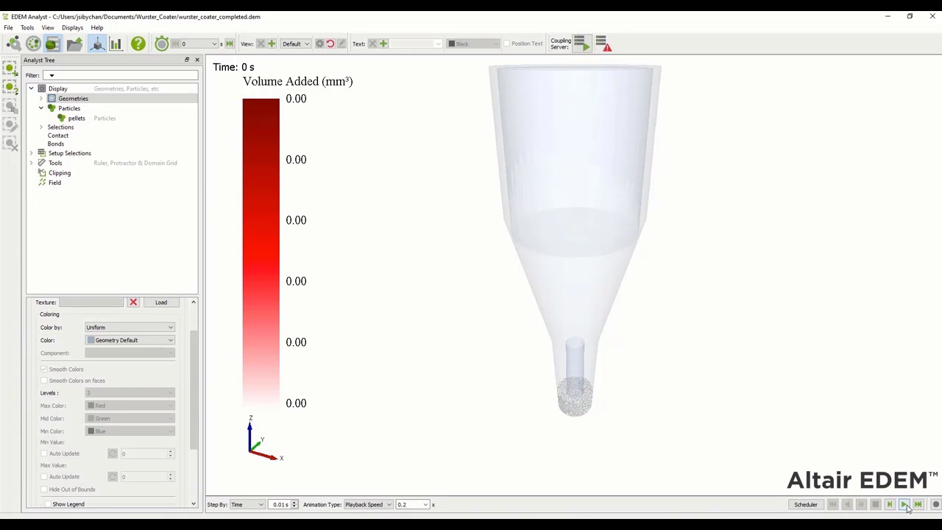
Play the coupled results to about 9.71 s, zooming and panning toward the lower cone
left_click(904, 504)
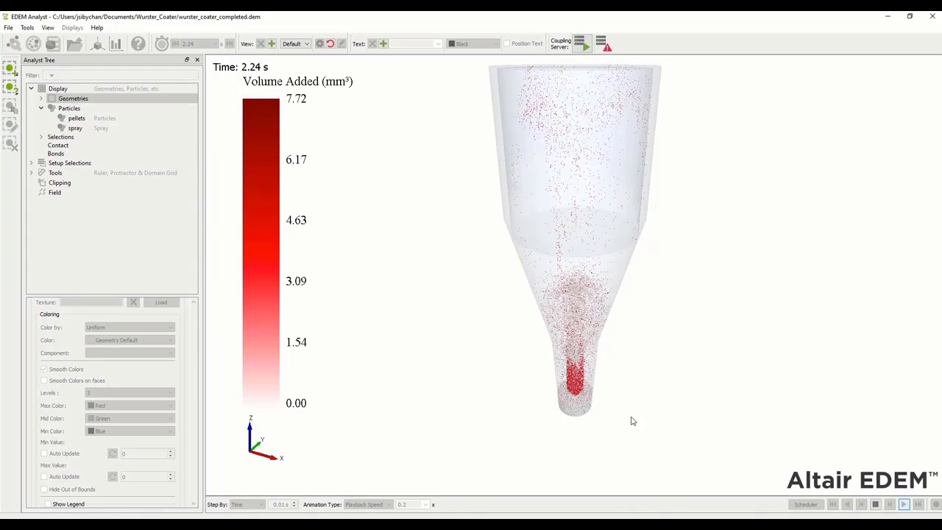
scroll(633, 420, "up", 3)
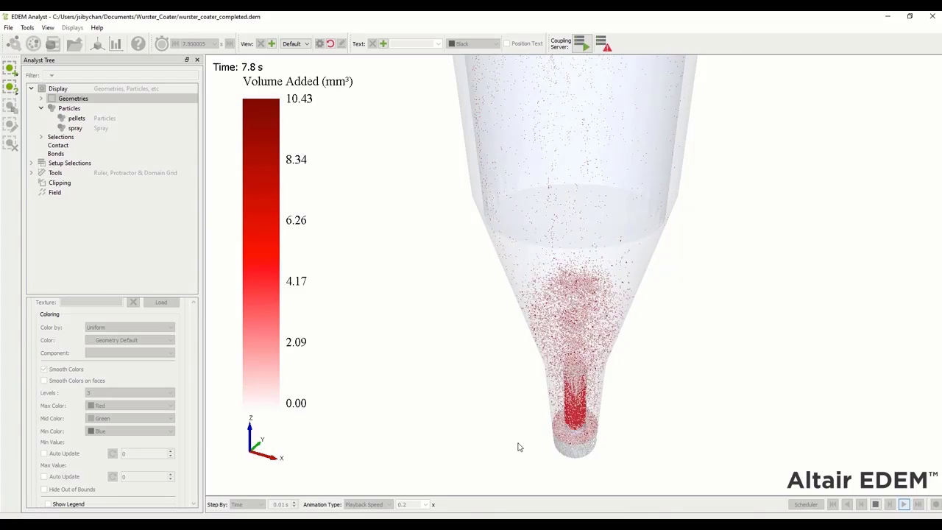
scroll(515, 426, "up", 2)
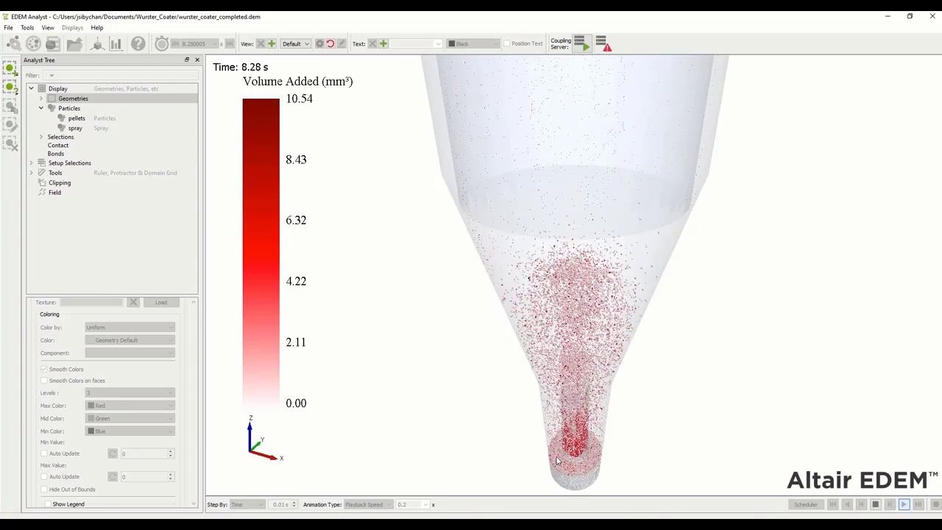
scroll(519, 395, "up", 5)
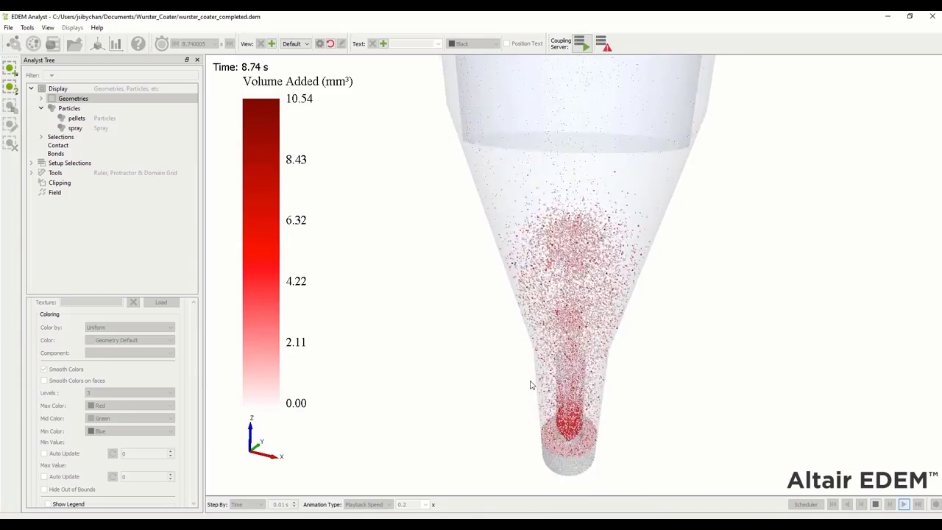
scroll(581, 412, "up", 5)
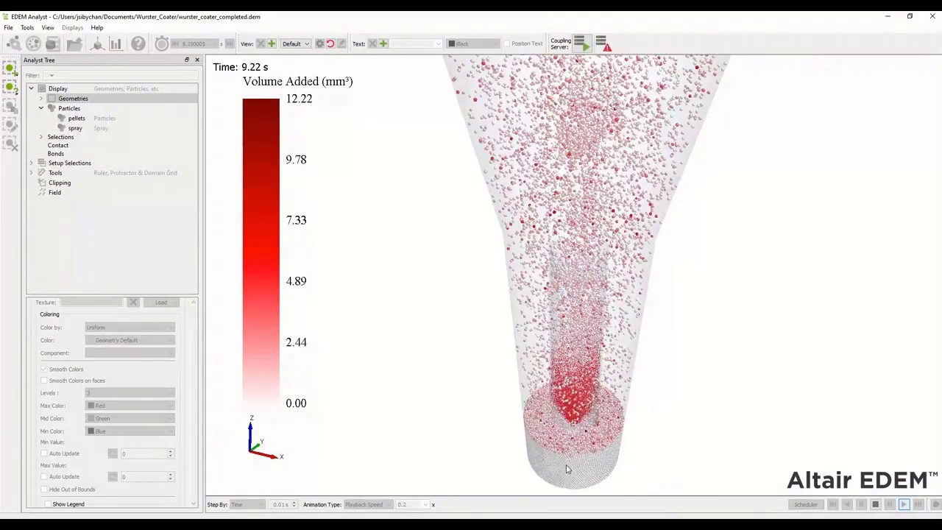
middle_click_drag(483, 466, 485, 378)
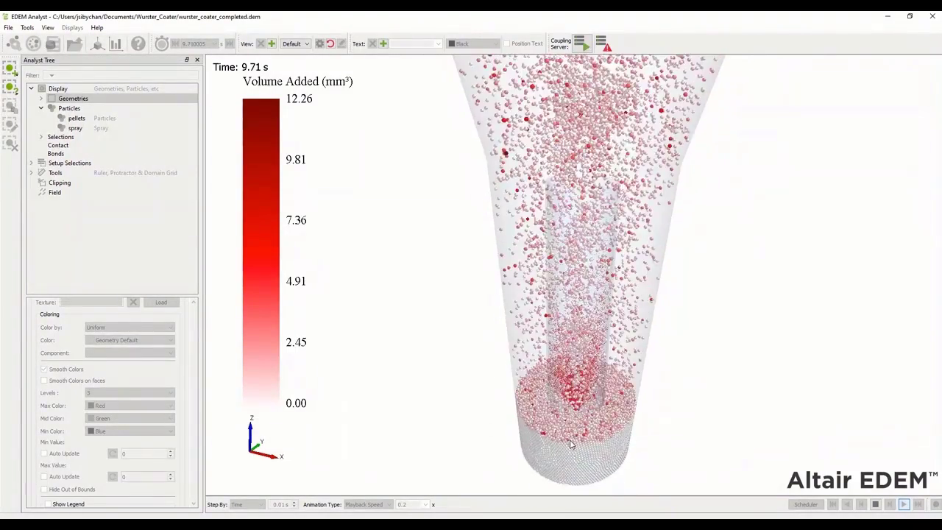
scroll(546, 464, "up", 2)
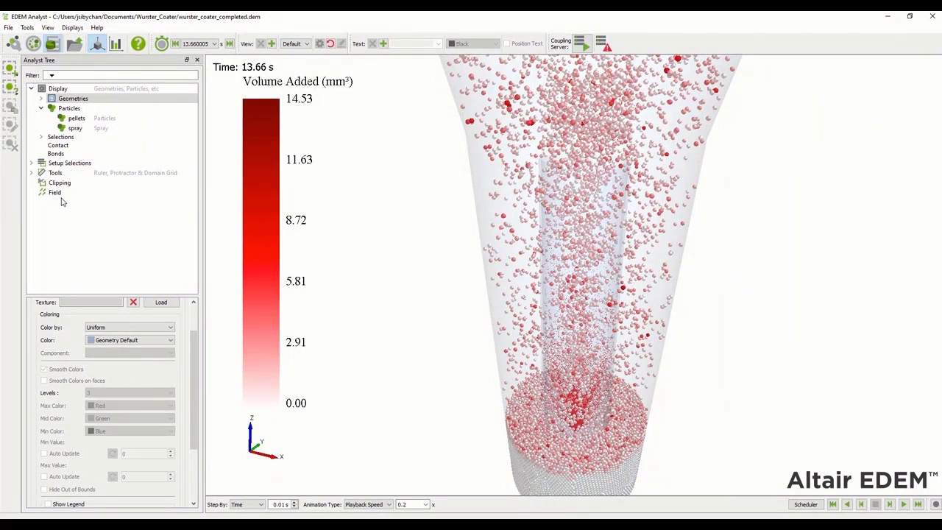
Enable clipping with Plane 01 (X=1, 0 mm) to cut the coater open
left_click(59, 183)
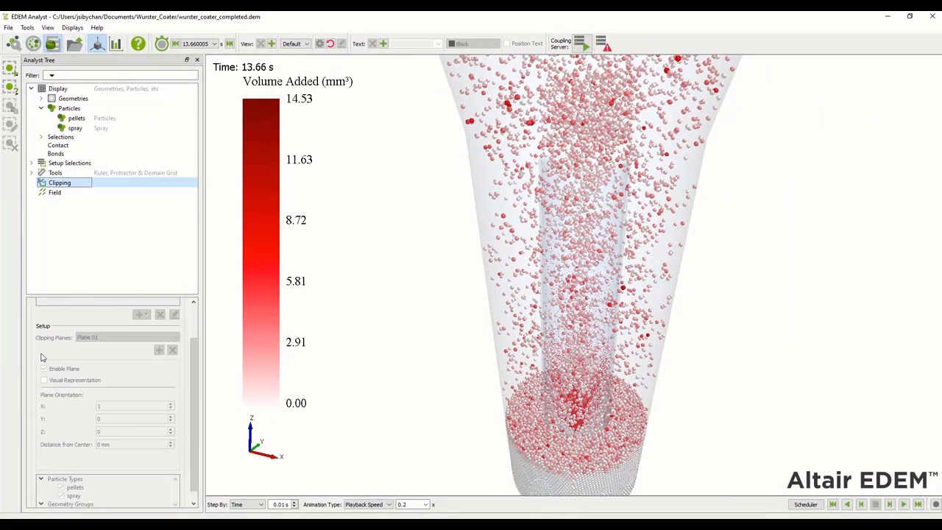
scroll(41, 358, "up", 2)
left_click(38, 305)
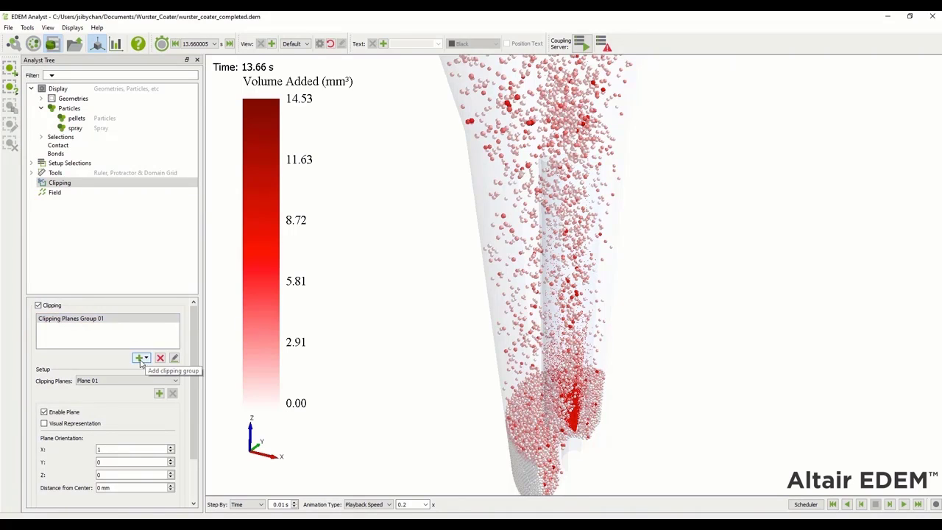
Rotate the clipped model, then view the cut face-on from the -X direction
scroll(434, 357, "up", 1)
scroll(434, 357, "down", 3)
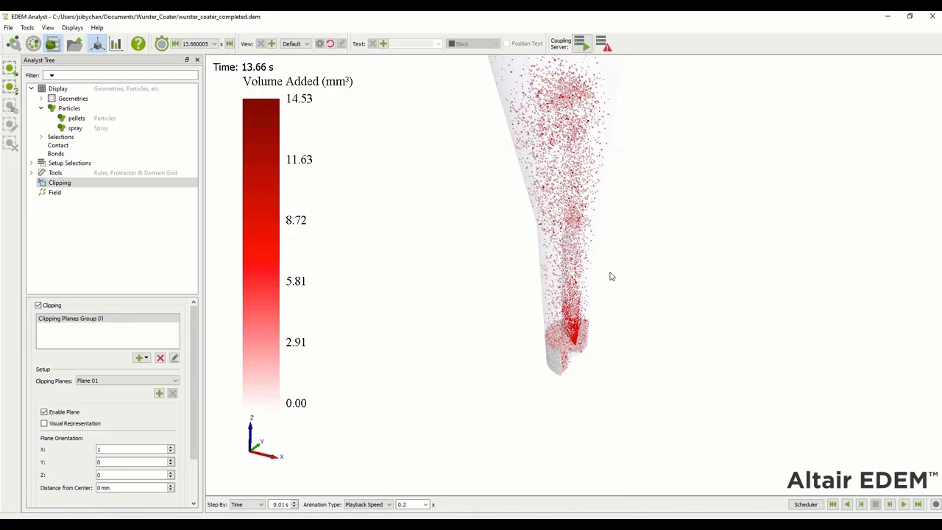
left_click_drag(668, 295, 485, 316)
left_click(294, 44)
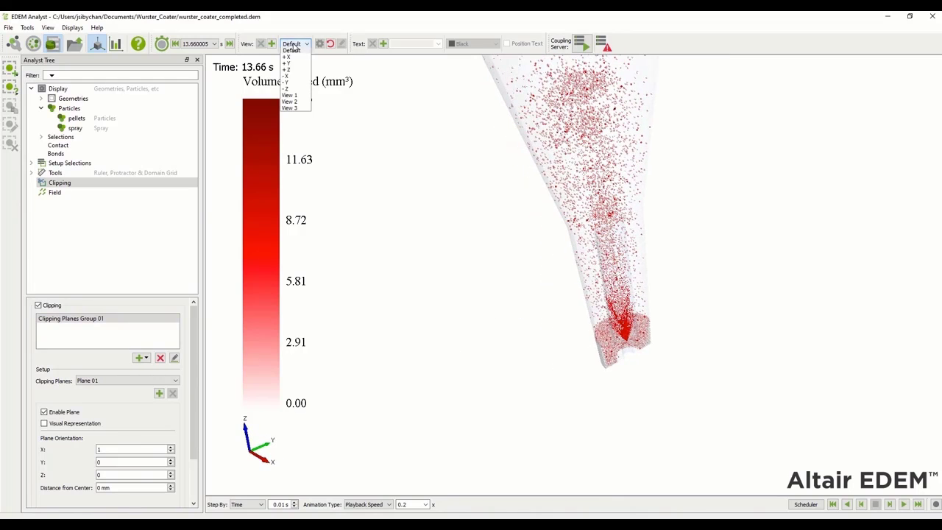
left_click(292, 80)
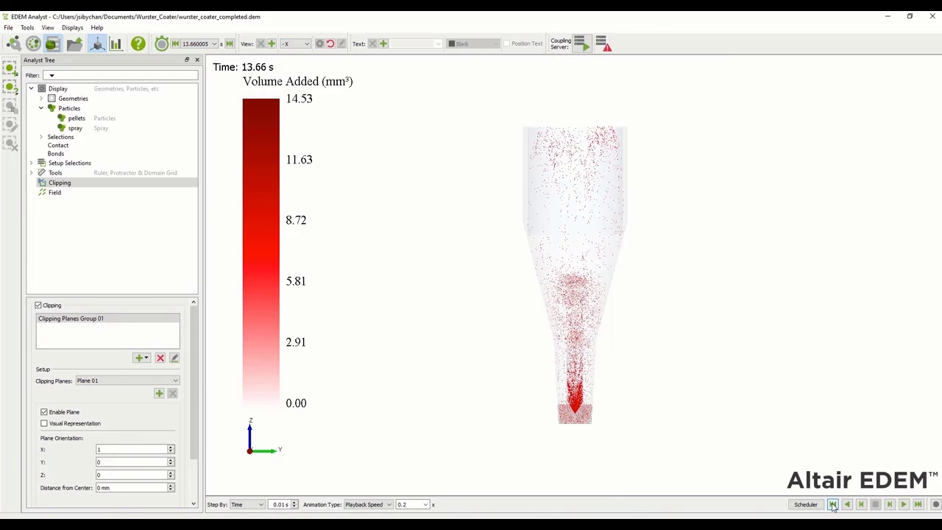
Rewind and play the clipped Volume Added animation to 20 s, zooming in on the coater's base
left_click(831, 504)
left_click(905, 505)
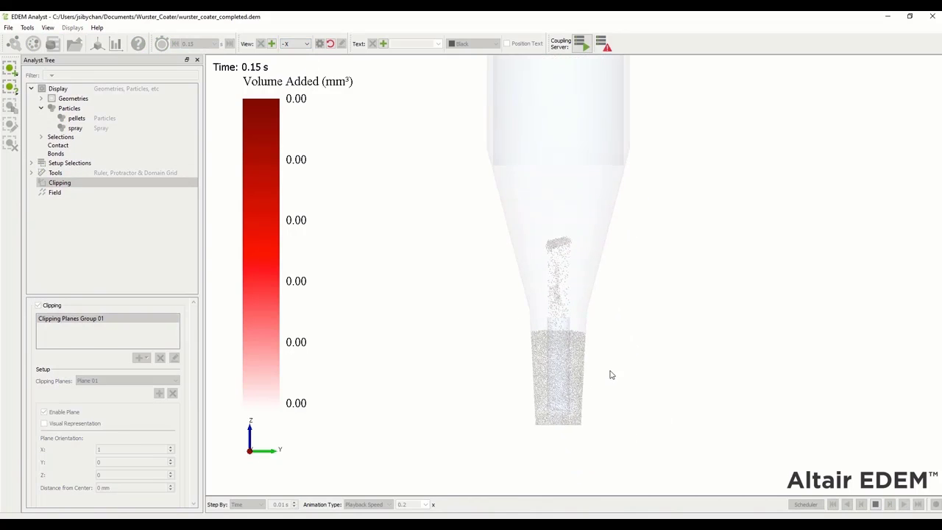
scroll(578, 404, "up", 3)
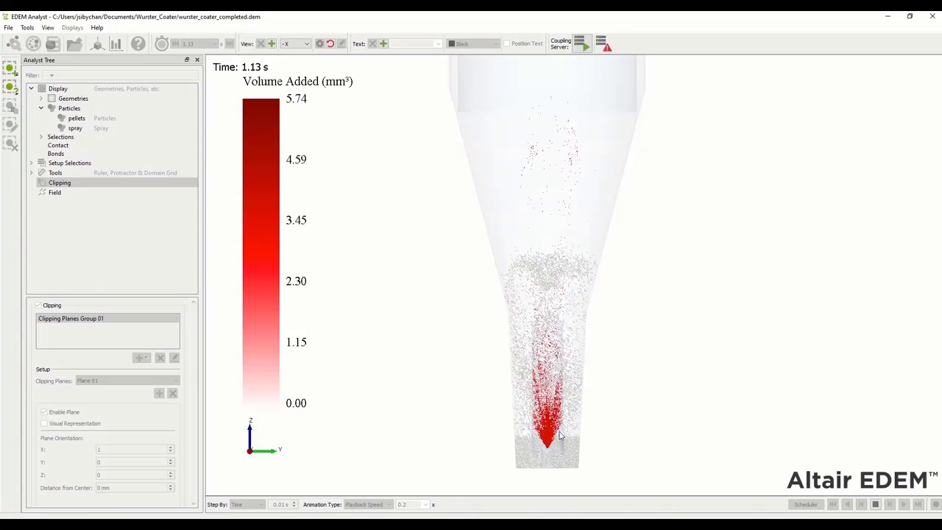
scroll(607, 336, "up", 5)
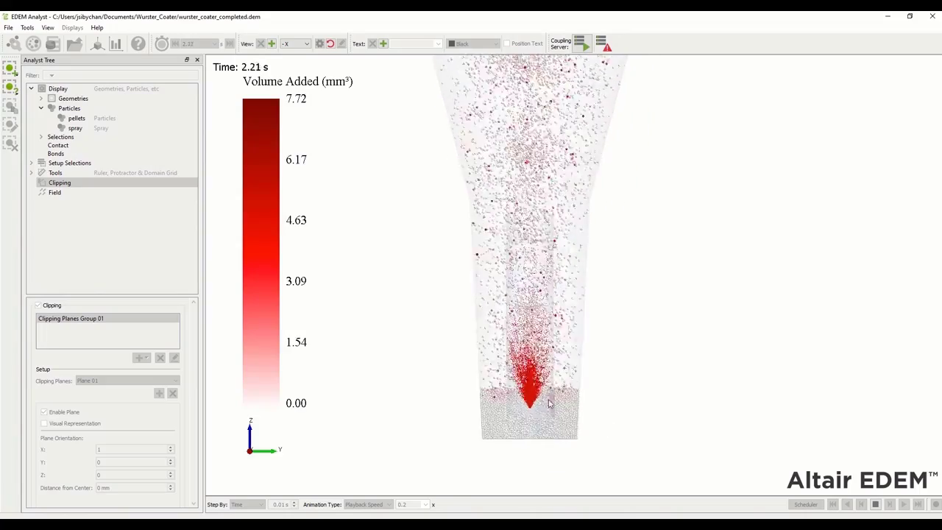
scroll(649, 357, "up", 3)
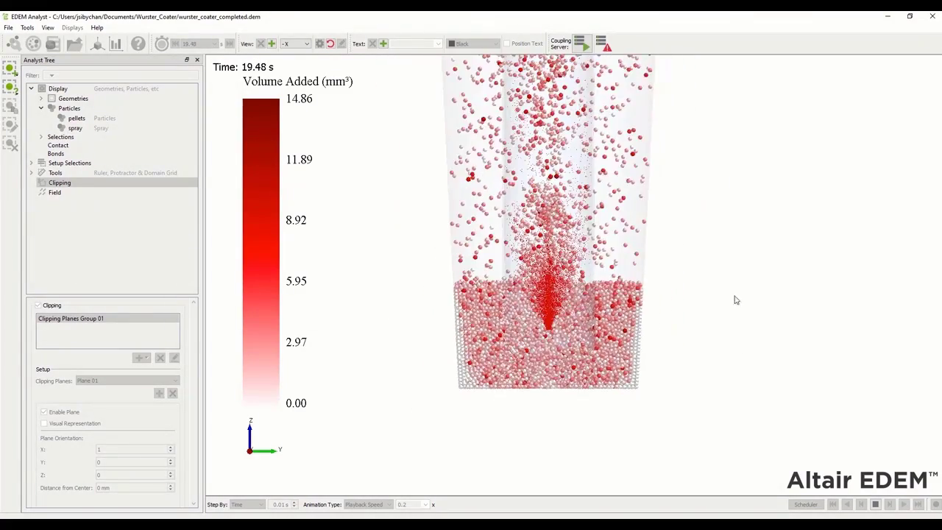
left_click_drag(702, 103, 655, 316)
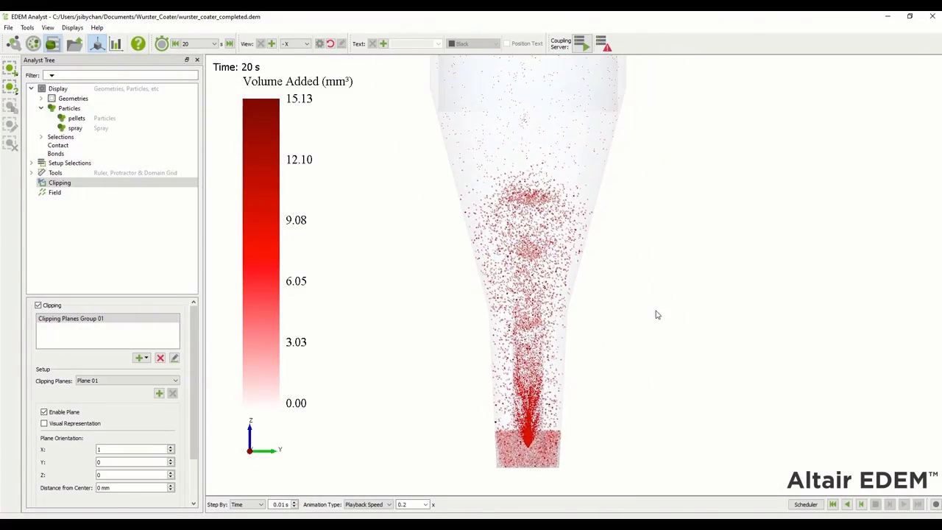